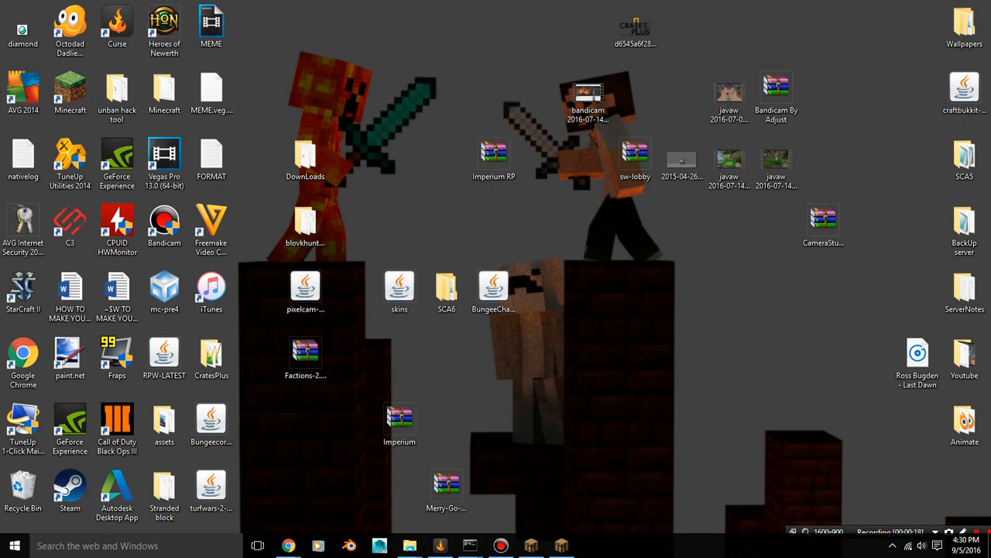
Create a new folder named Tutorial on the desktop
right_click(483, 145)
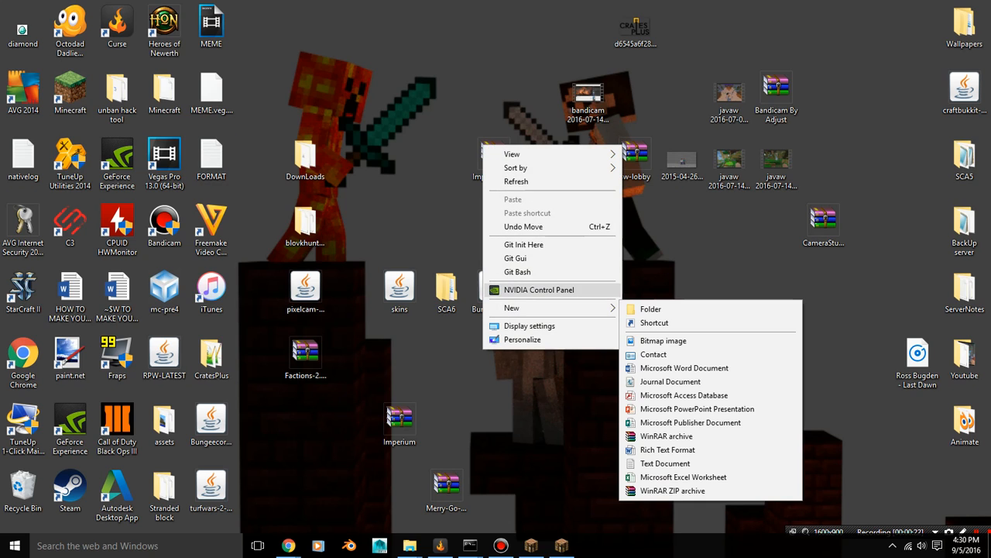
mouse_move(527, 308)
left_click(651, 307)
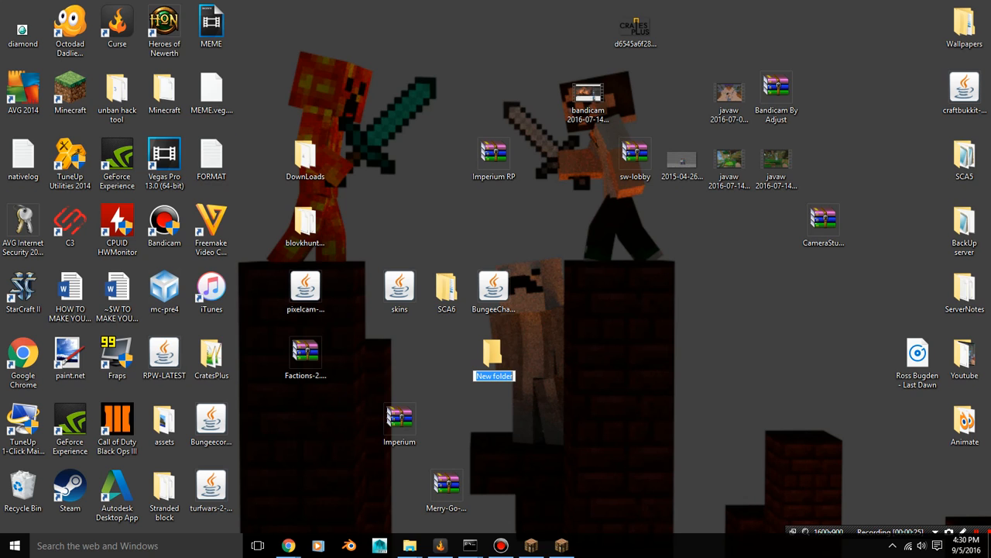
key("BackSpace")
type("Tutorial")
key("Return")
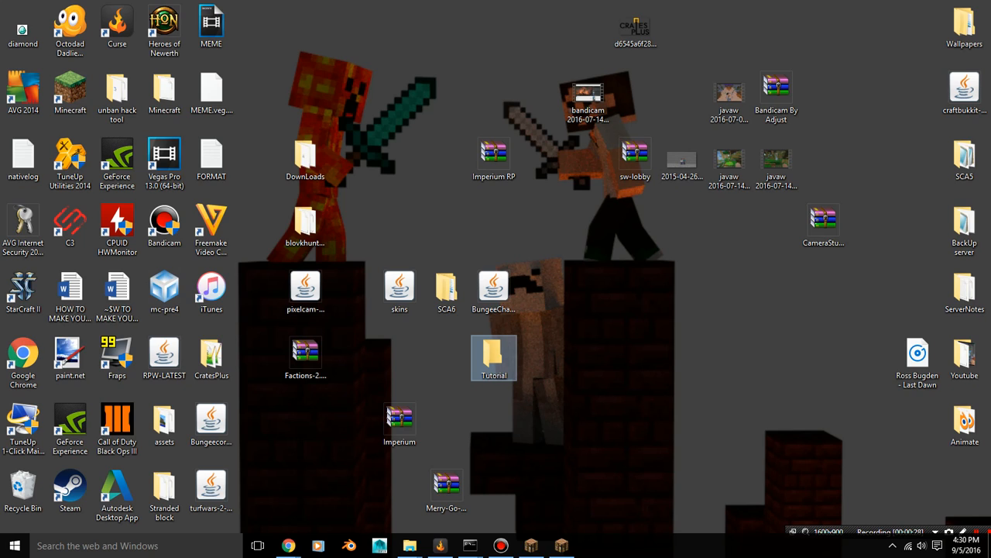
Open the Tutorial folder and create a subfolder named bungee in it
double_click(494, 356)
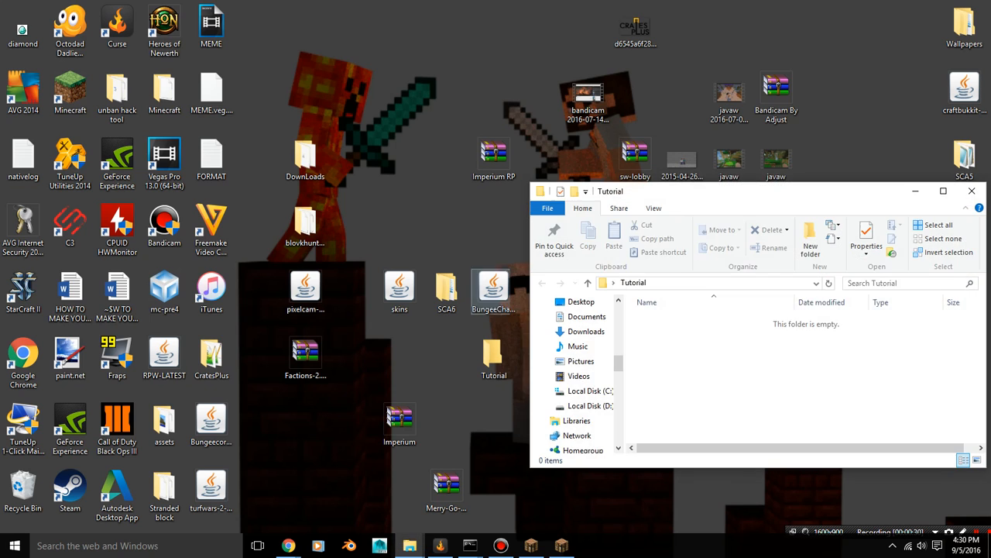
right_click(673, 299)
left_click(657, 349)
right_click(649, 346)
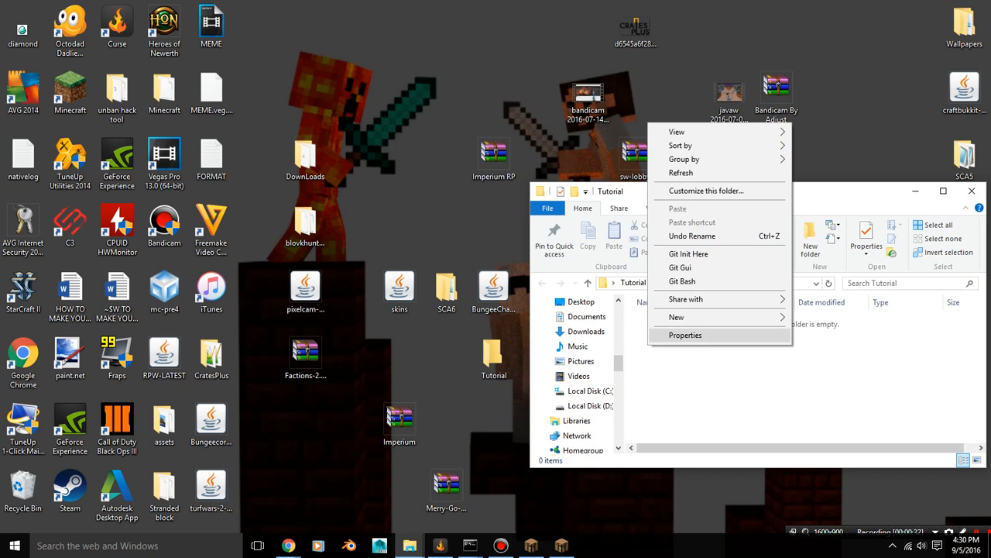
mouse_move(697, 316)
left_click(817, 317)
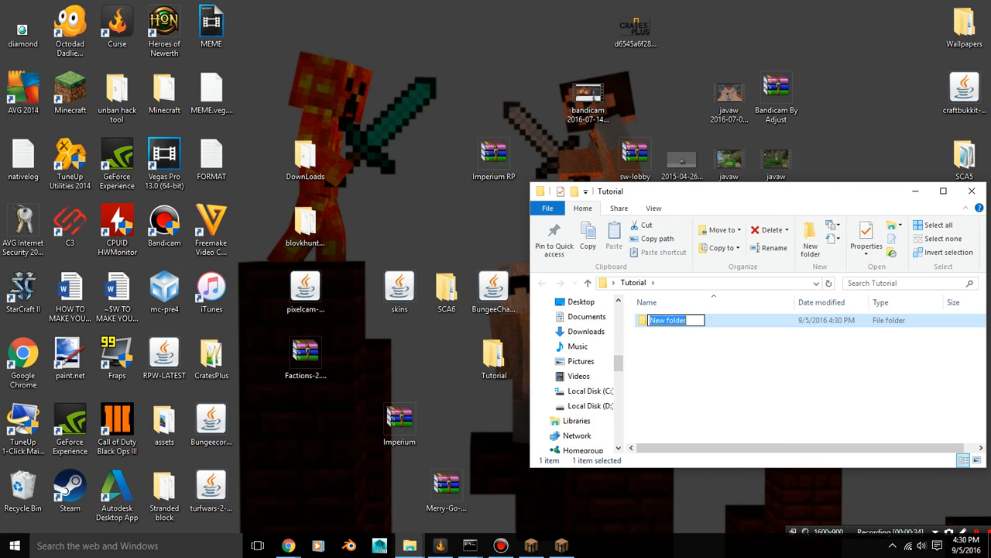
type("1")
key("BackSpace")
type("bungee")
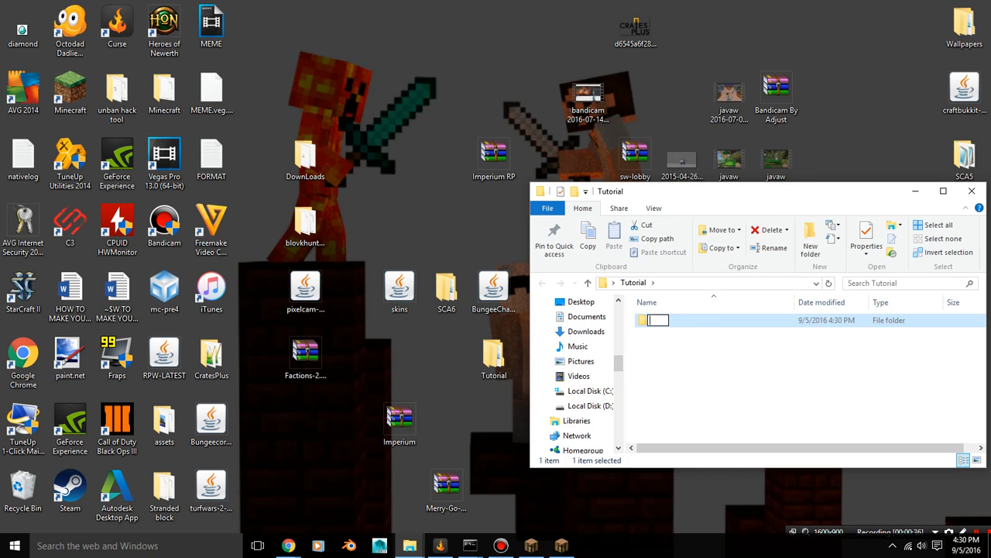
key("Return")
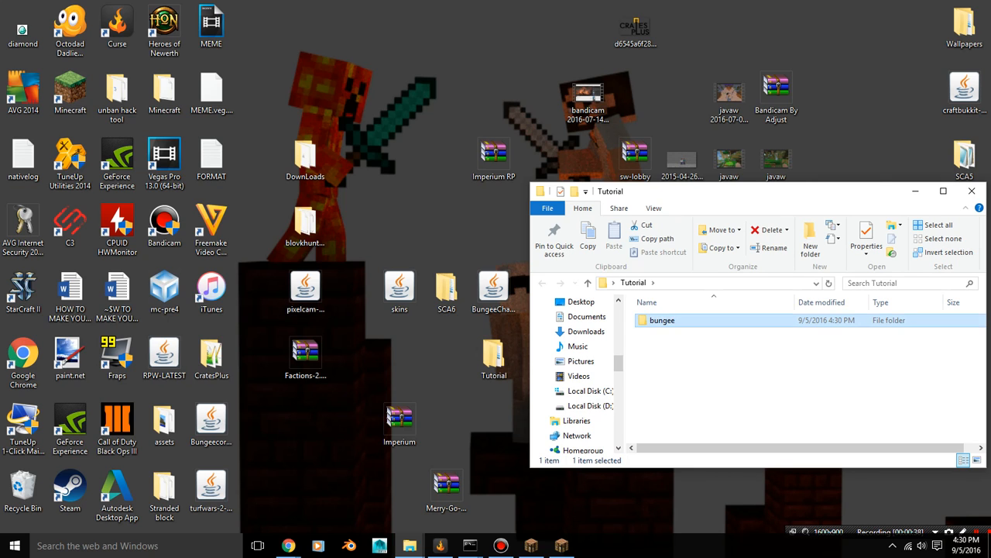
Add a subfolder named factions to the Tutorial folder
right_click(740, 390)
mouse_move(774, 362)
left_click(588, 363)
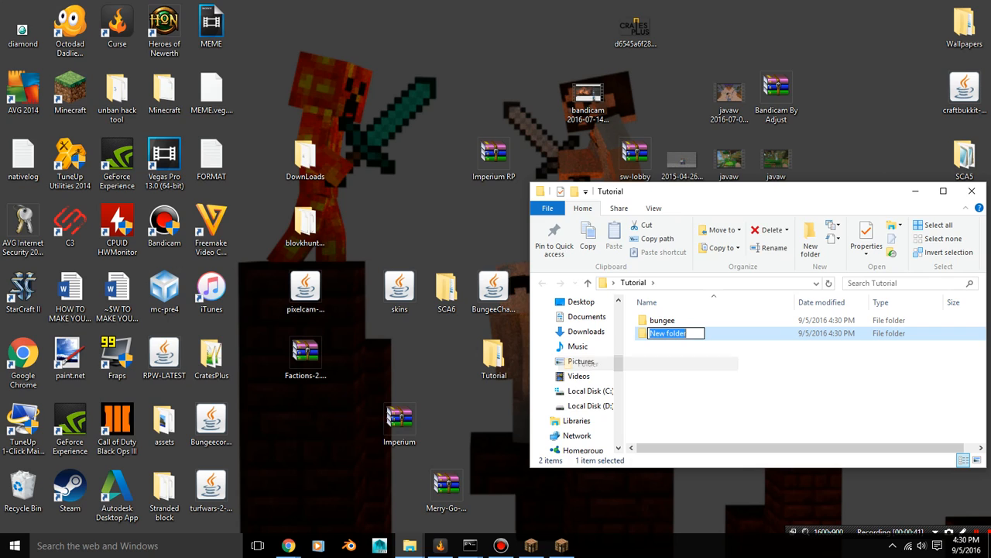
type("factions")
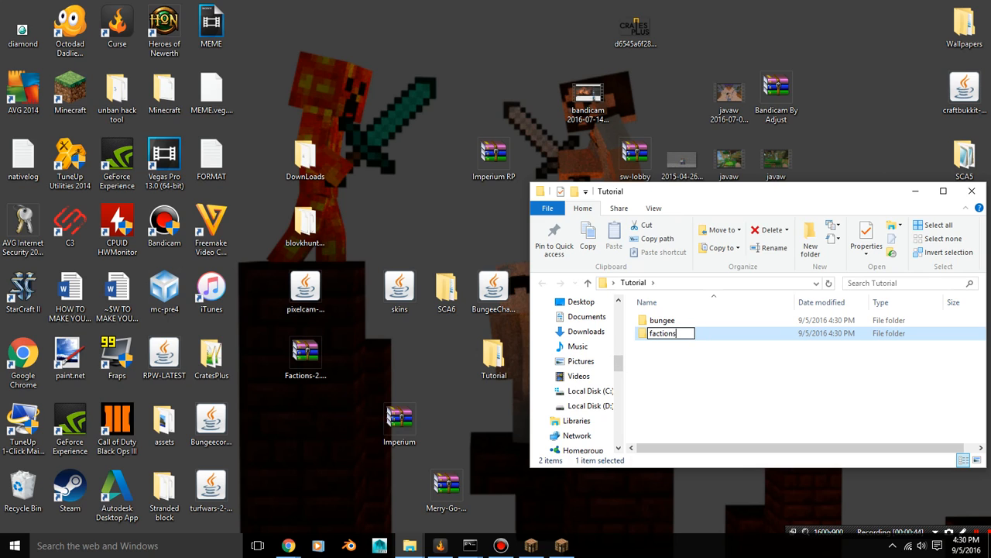
key("Return")
Add a subfolder named kitpvp to the Tutorial folder
right_click(681, 403)
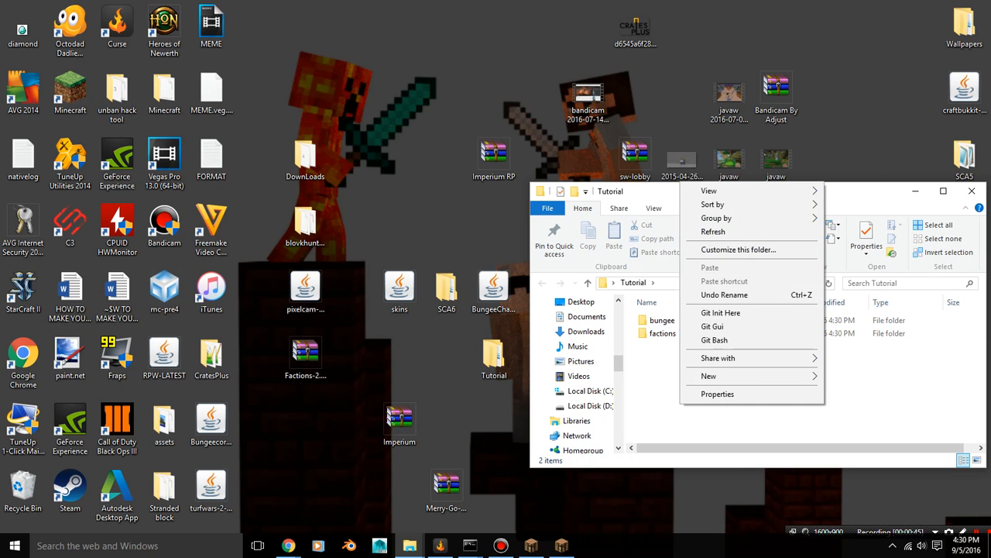
mouse_move(709, 375)
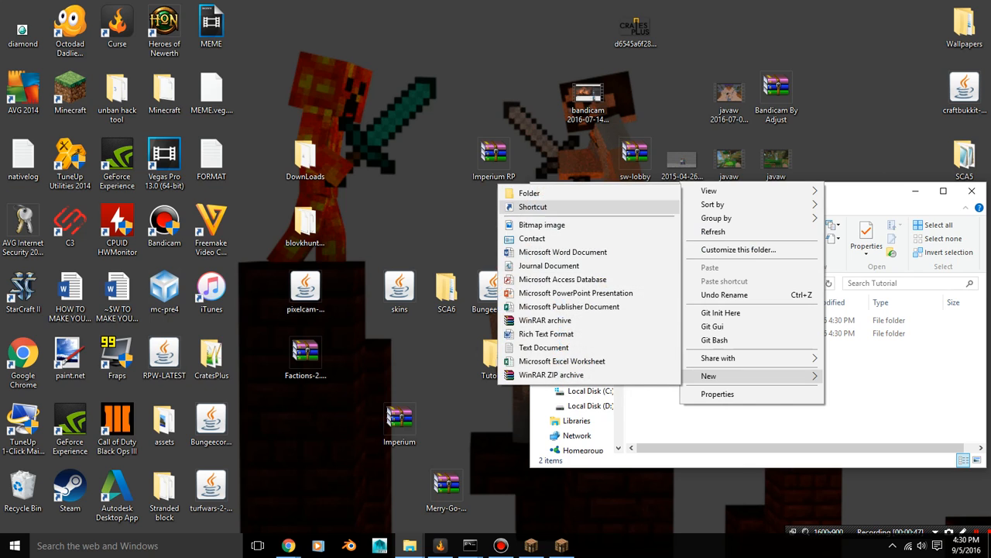
left_click(534, 192)
type("kitpvp")
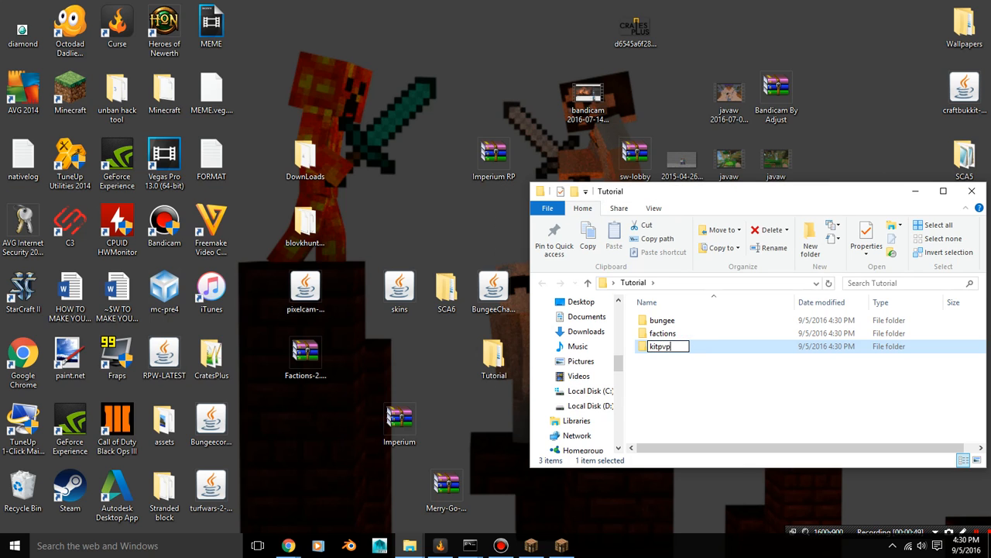
key("Return")
Add a subfolder named skywars to the Tutorial folder and leave nothing selected
right_click(657, 378)
mouse_move(685, 351)
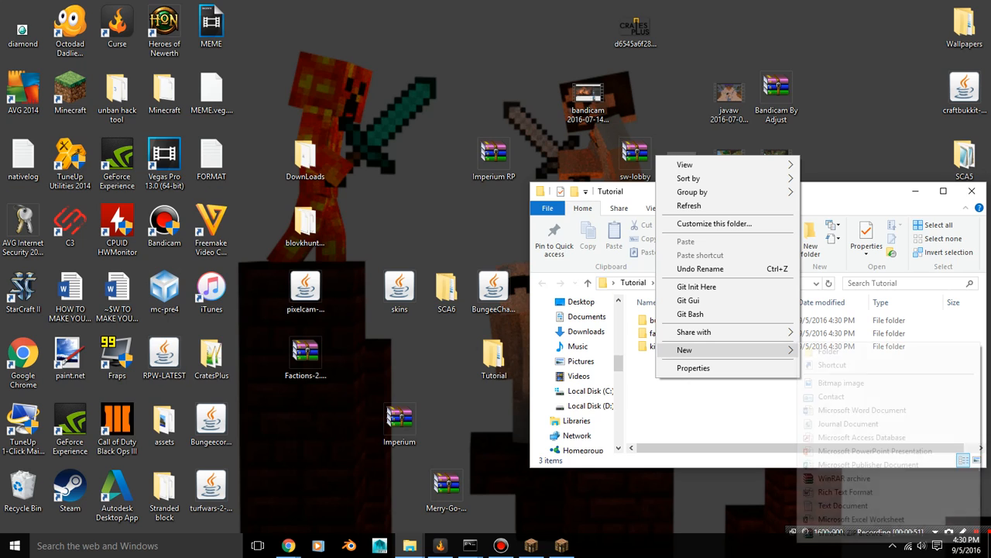
left_click(827, 351)
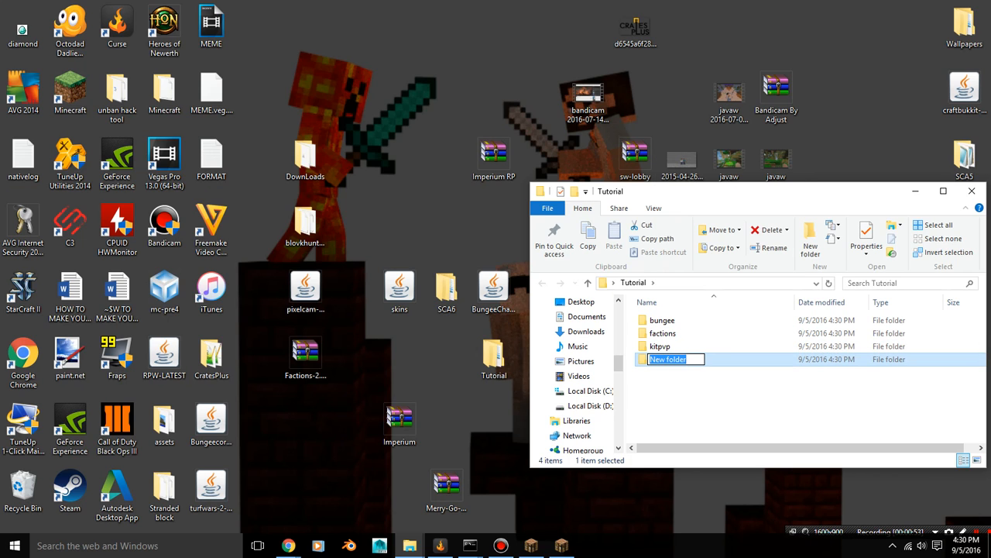
type("skywars")
key("Return")
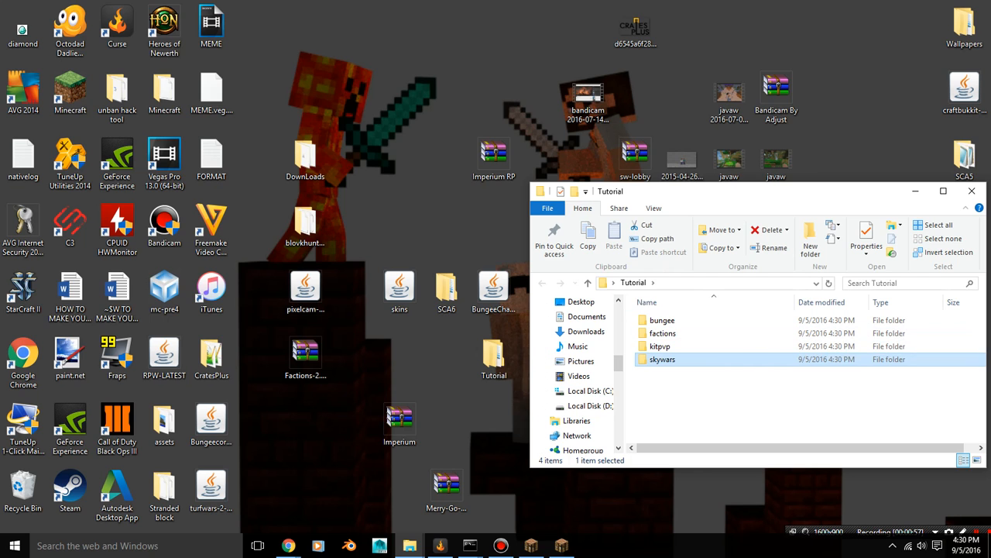
left_click_drag(655, 367, 655, 317)
left_click(682, 395)
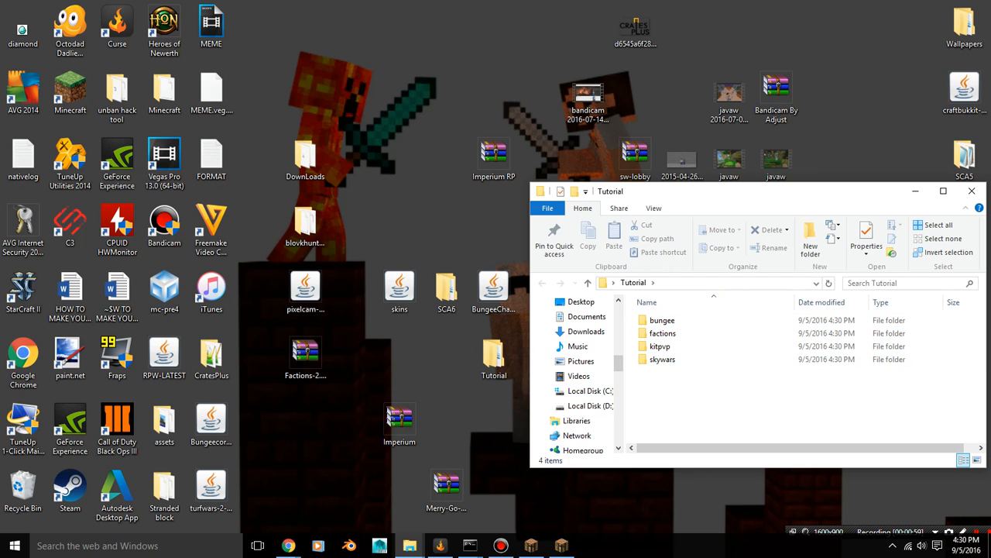
Switch to the BungeeCord Jenkins page in Chrome and download BungeeCord.jar, choosing to keep the file
mouse_move(288, 545)
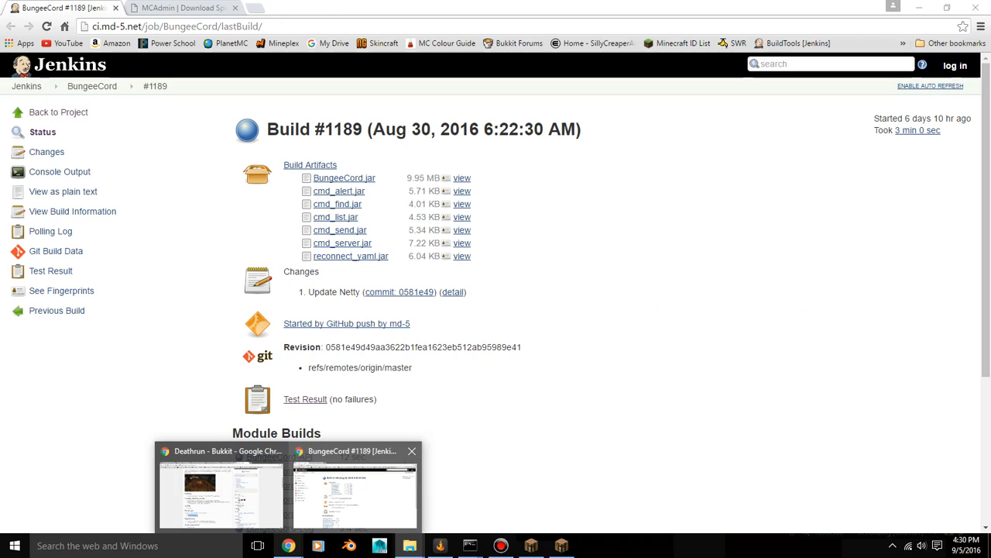
left_click(354, 491)
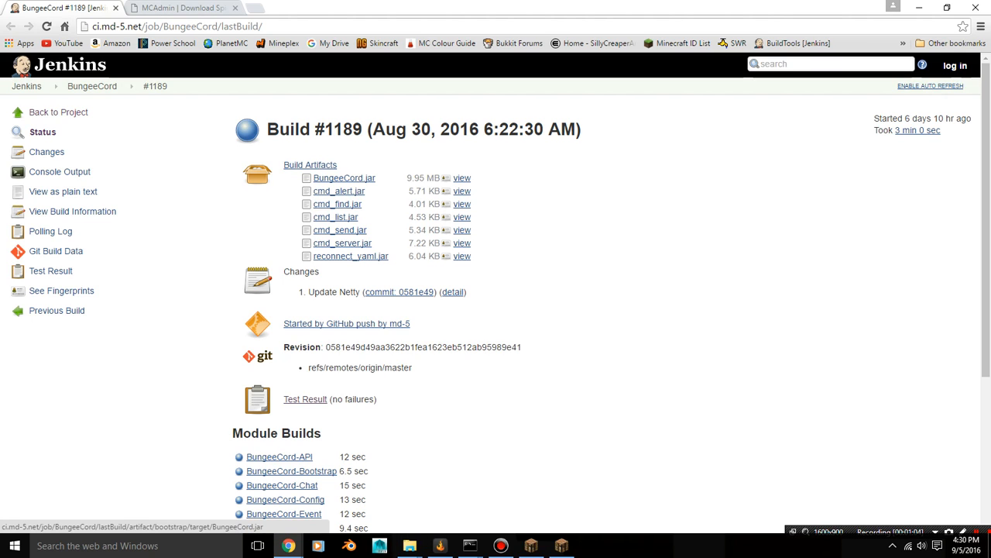
left_click(344, 177)
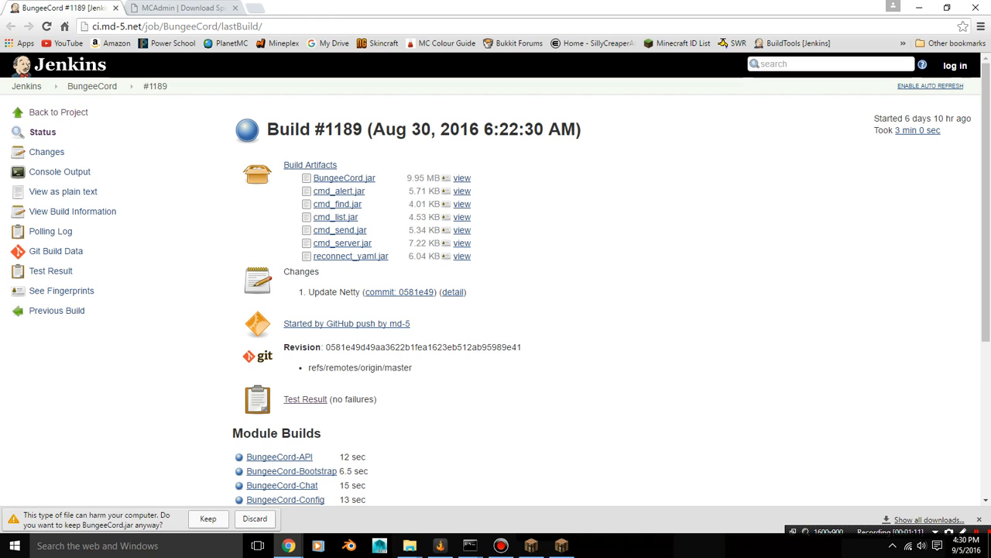
left_click(208, 518)
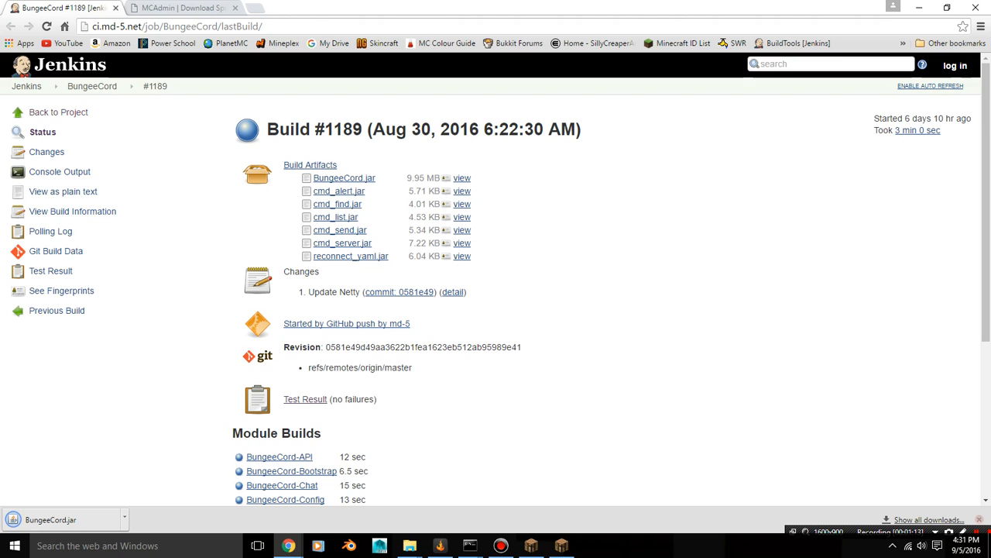
left_click(979, 519)
Open the Spigot & Craftbukkit downloads on the MCAdmin site and look through the available versions
key("ctrl+Tab")
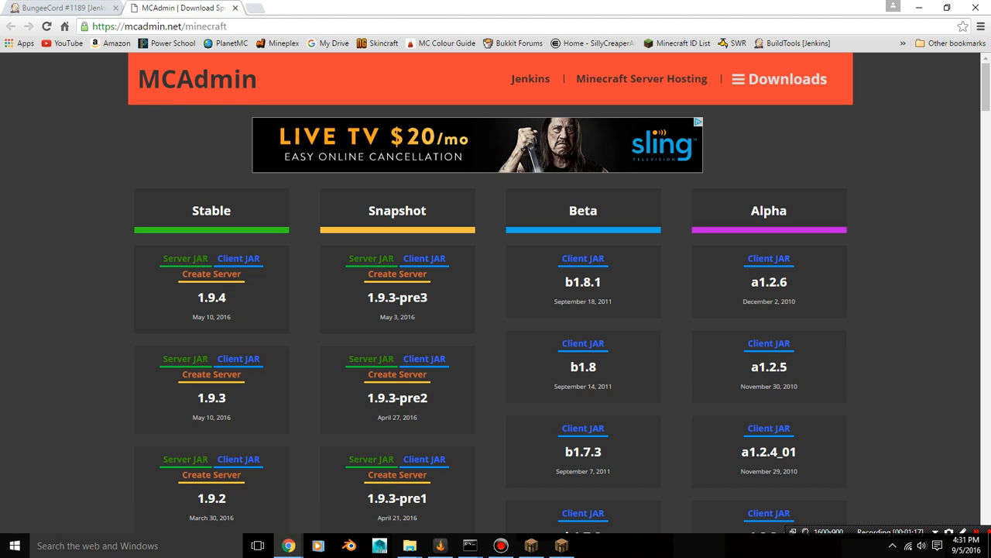
left_click(779, 78)
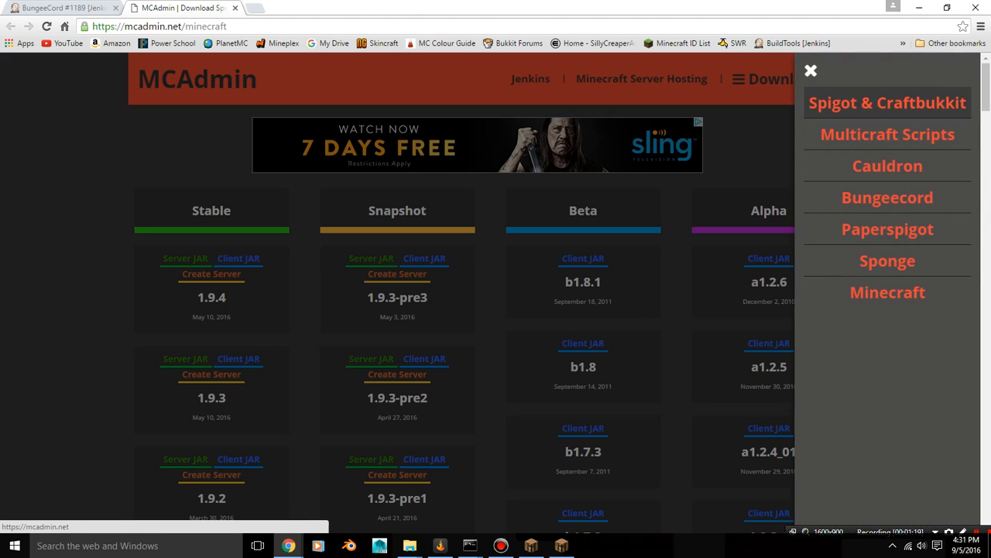
left_click(887, 102)
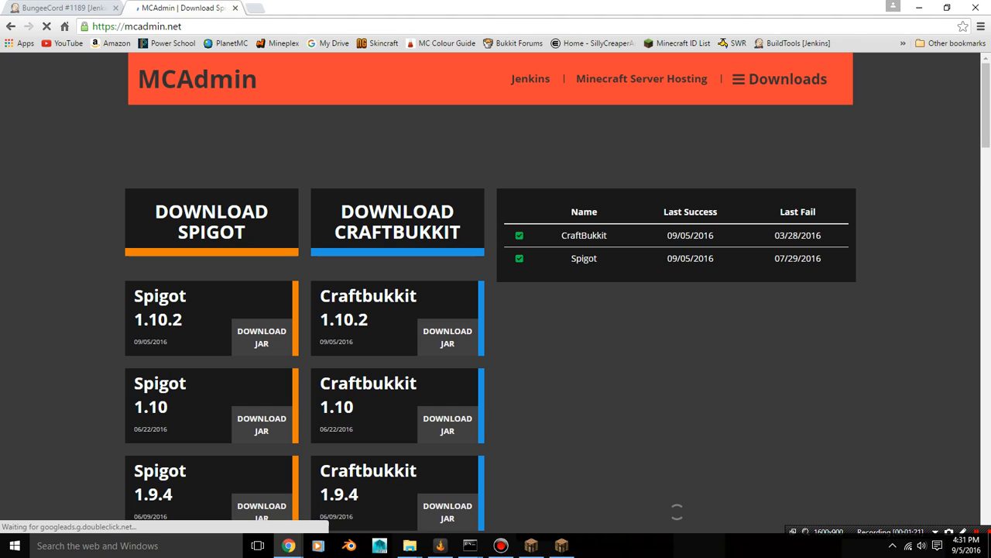
scroll(676, 511, "down", 5)
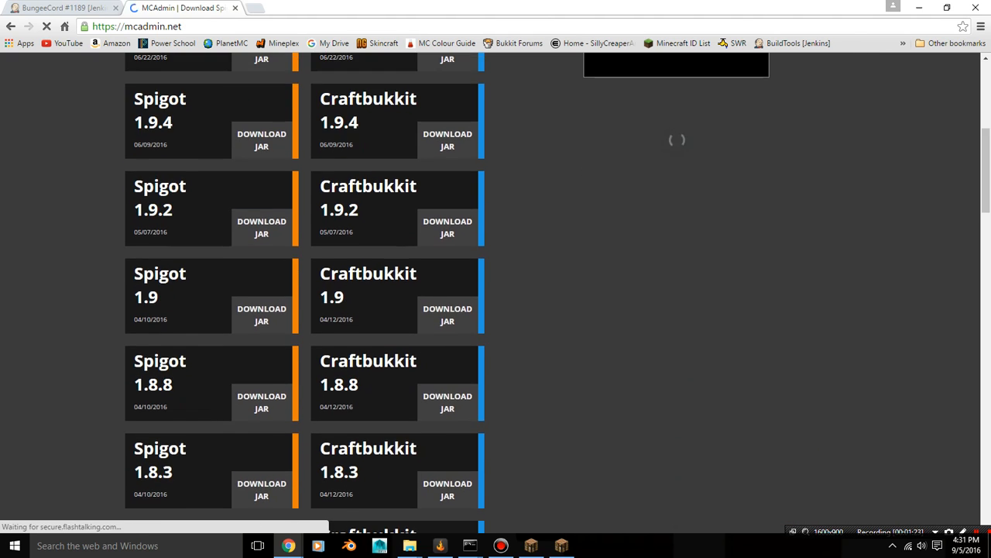
scroll(495, 292, "down", 6)
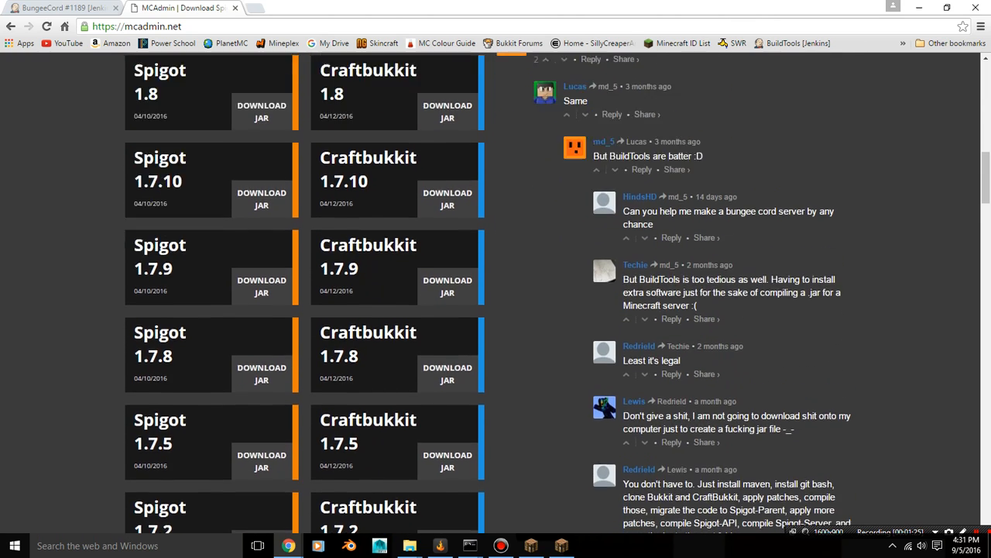
scroll(496, 292, "up", 6)
scroll(262, 267, "up", 3)
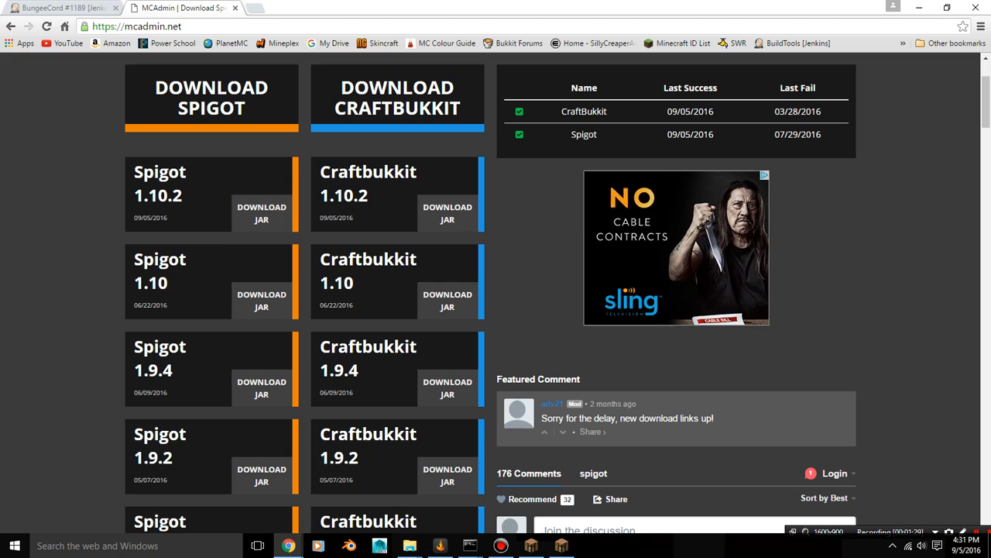
Download the Spigot 1.10 jar, choosing to keep the file, and minimize the browser
left_click_drag(134, 196, 183, 196)
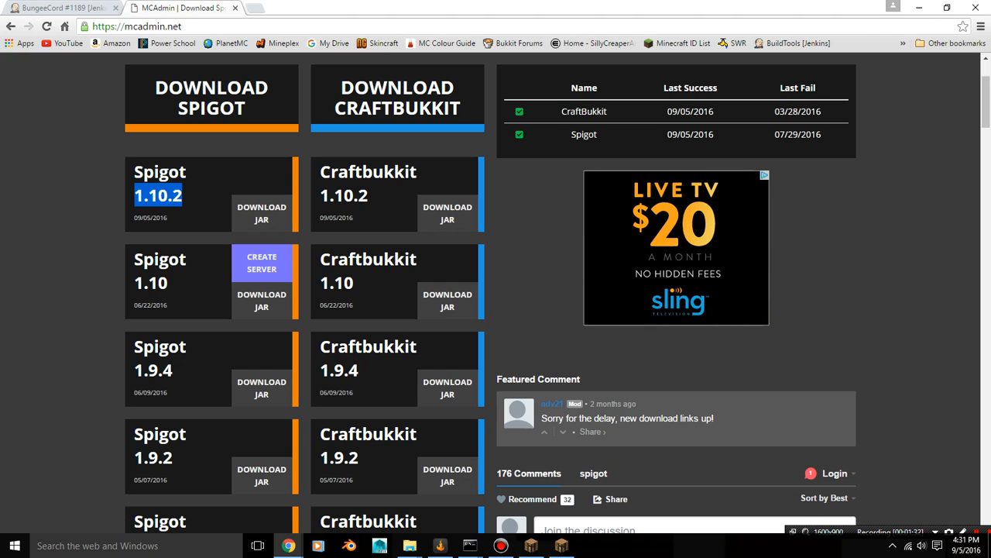
left_click(189, 281)
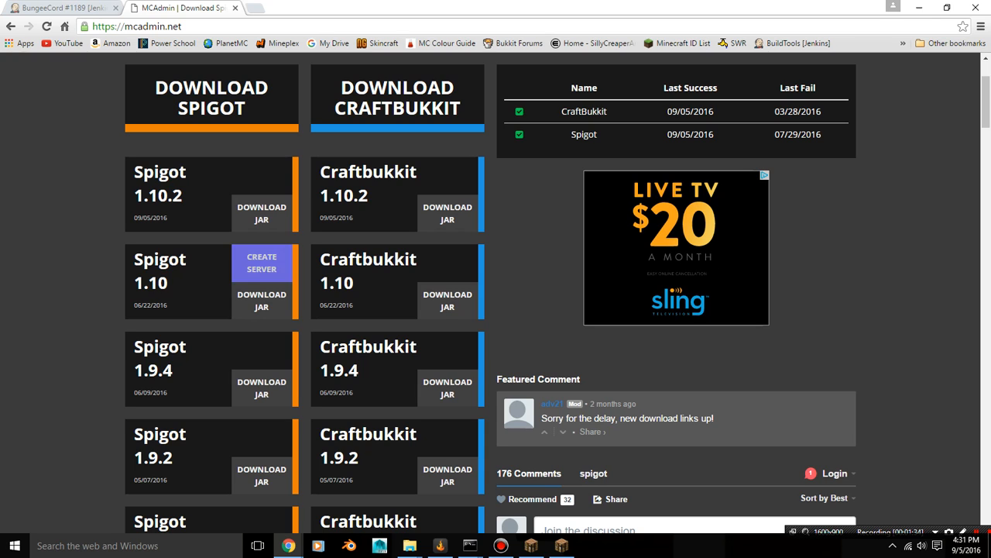
left_click(262, 263)
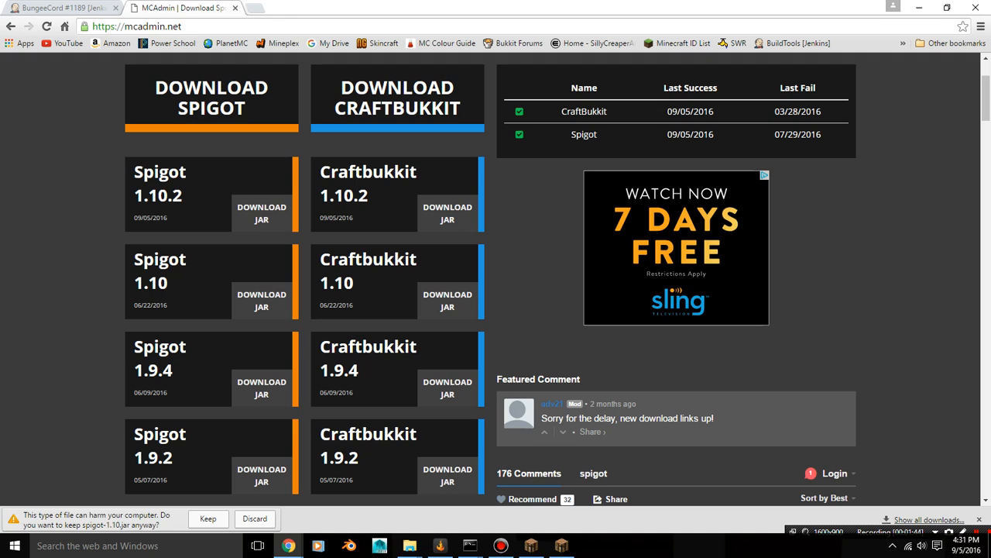
left_click(208, 518)
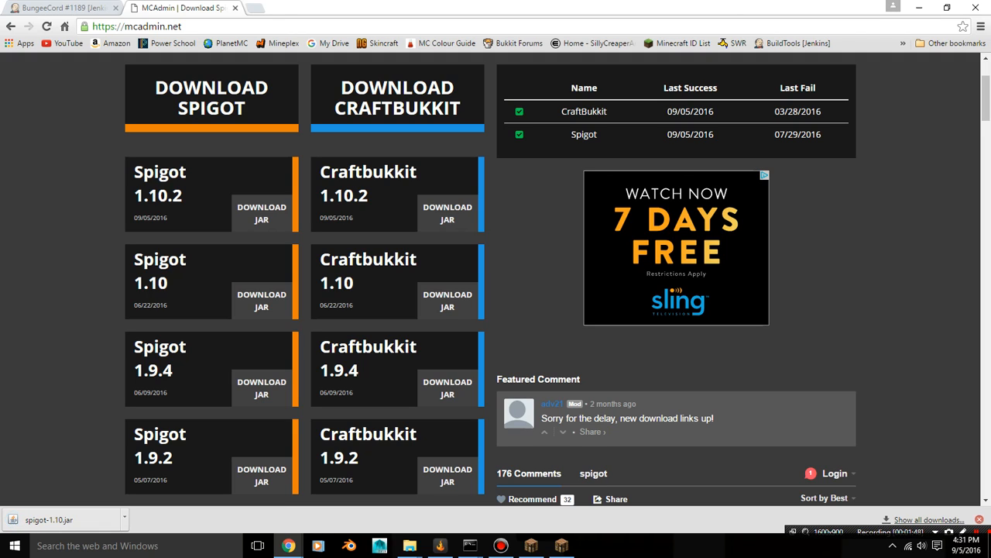
left_click(979, 519)
left_click(918, 7)
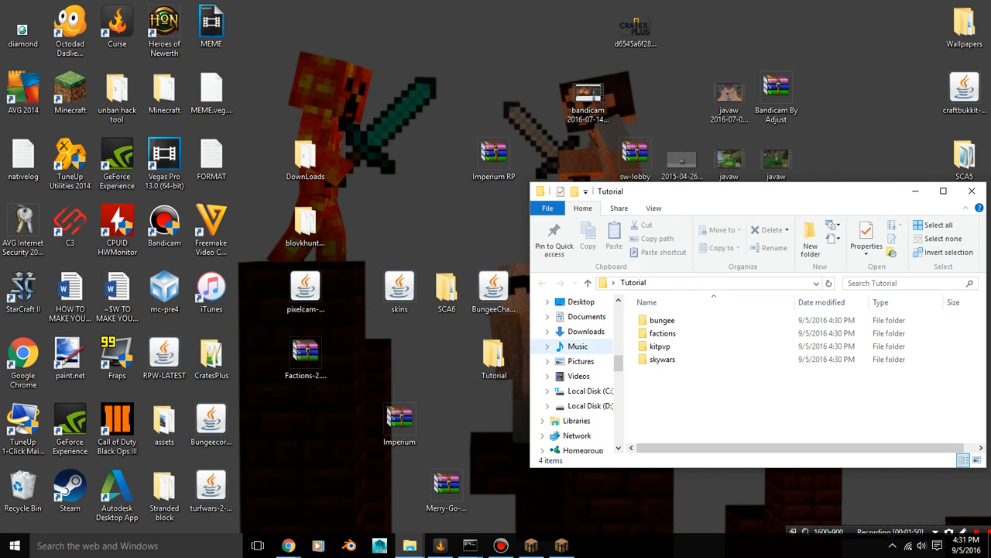
Move the BungeeCord and spigot-1.10 jars from the Downloads folder to the desktop
left_click(582, 332)
left_click_drag(666, 333, 446, 423)
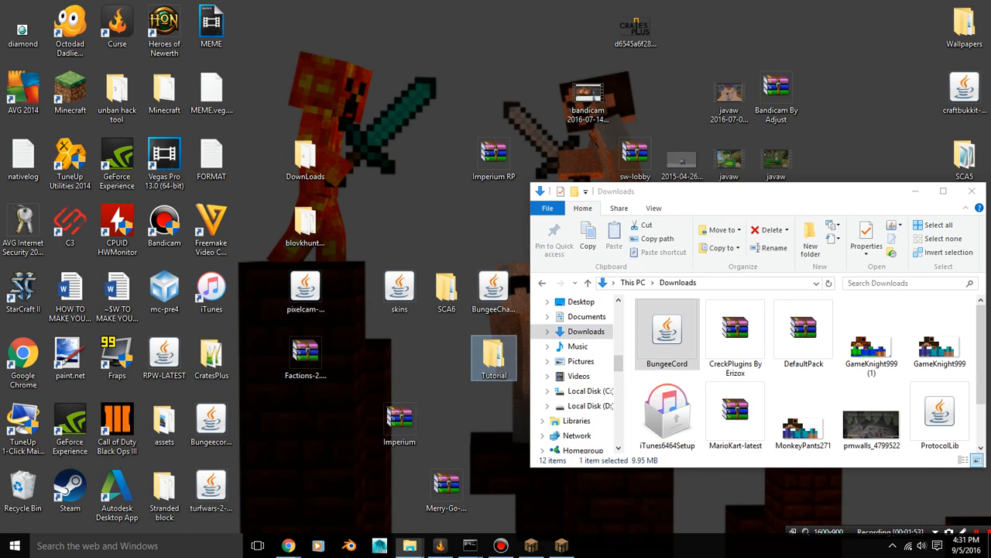
left_click_drag(939, 415, 496, 425)
Return to the Tutorial folder and open its bungee subfolder
left_click(542, 284)
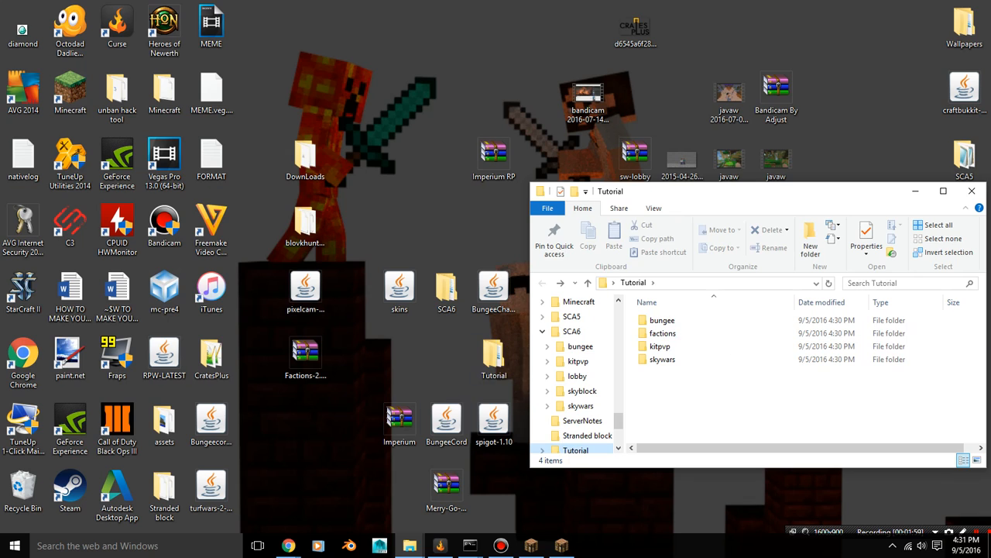
left_click(663, 321)
double_click(663, 320)
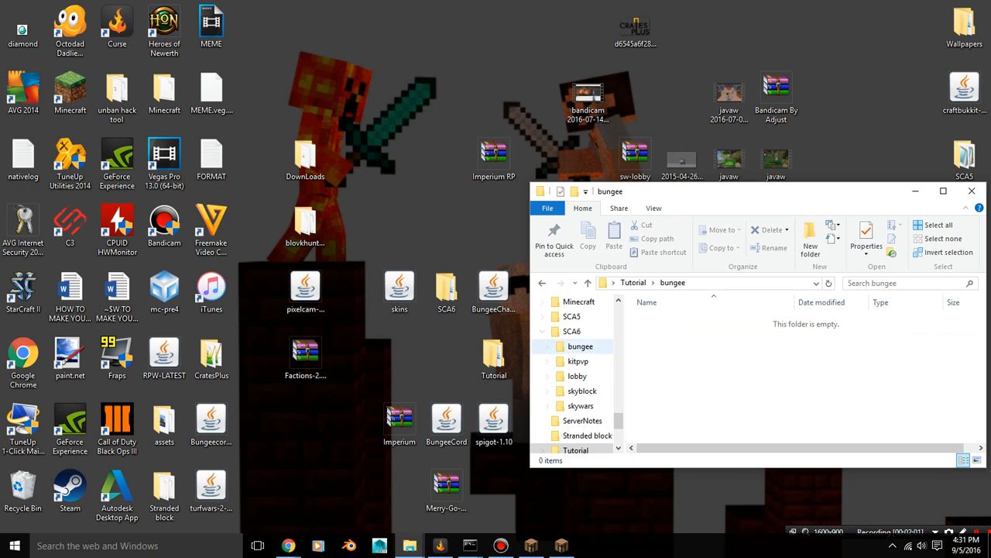
Move the BungeeCord jar from the desktop into the bungee folder and create a new text document beside it
left_click_drag(446, 422, 659, 374)
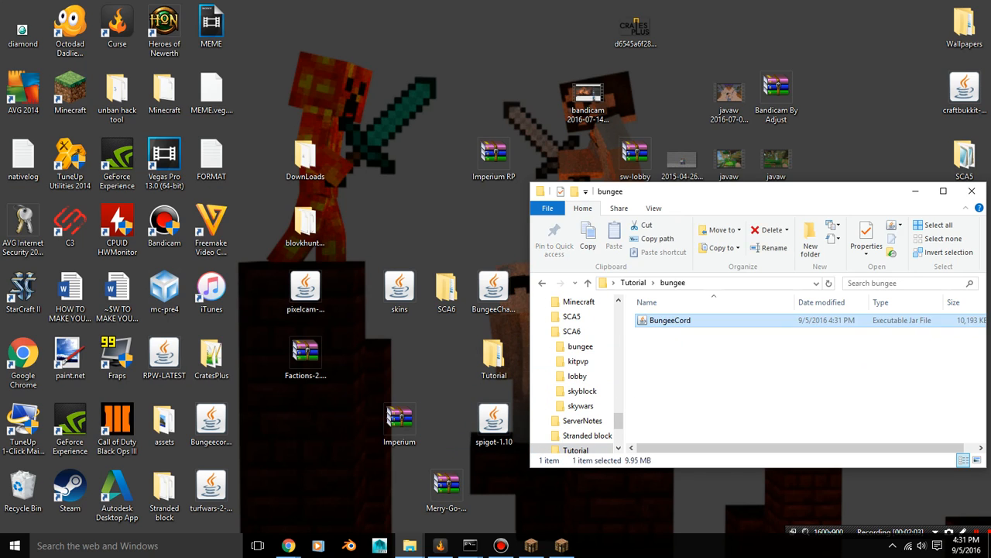
left_click(663, 375)
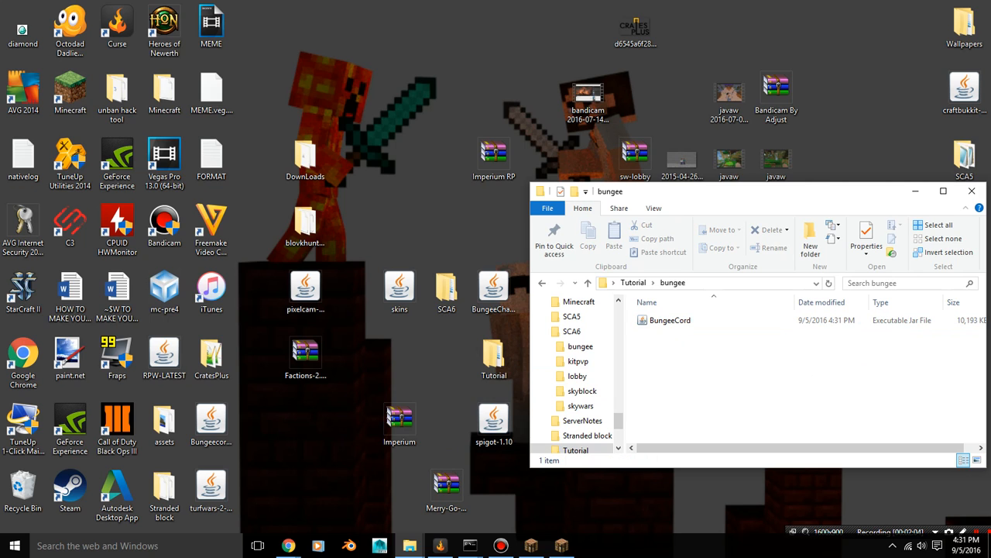
right_click(663, 345)
mouse_move(743, 317)
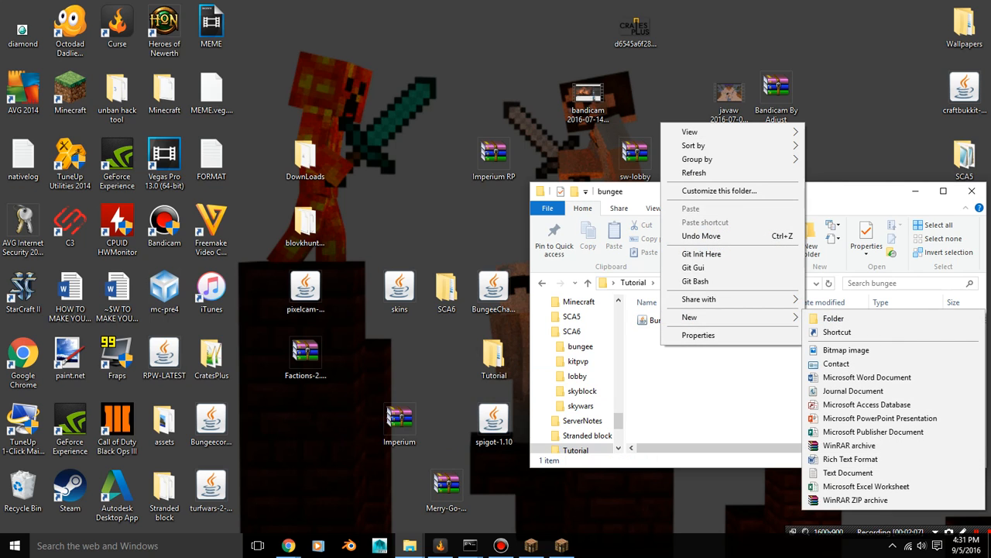
left_click(686, 363)
right_click(660, 329)
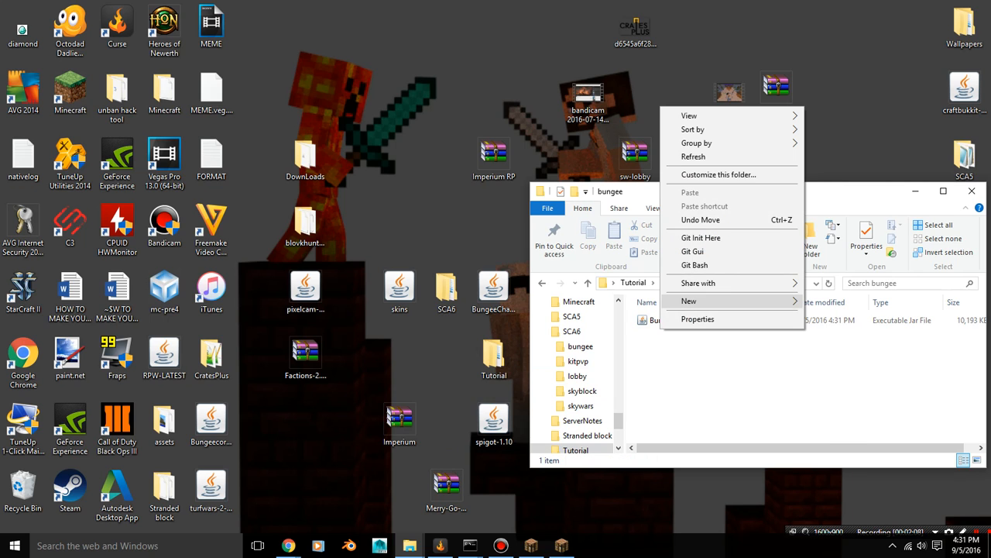
mouse_move(694, 300)
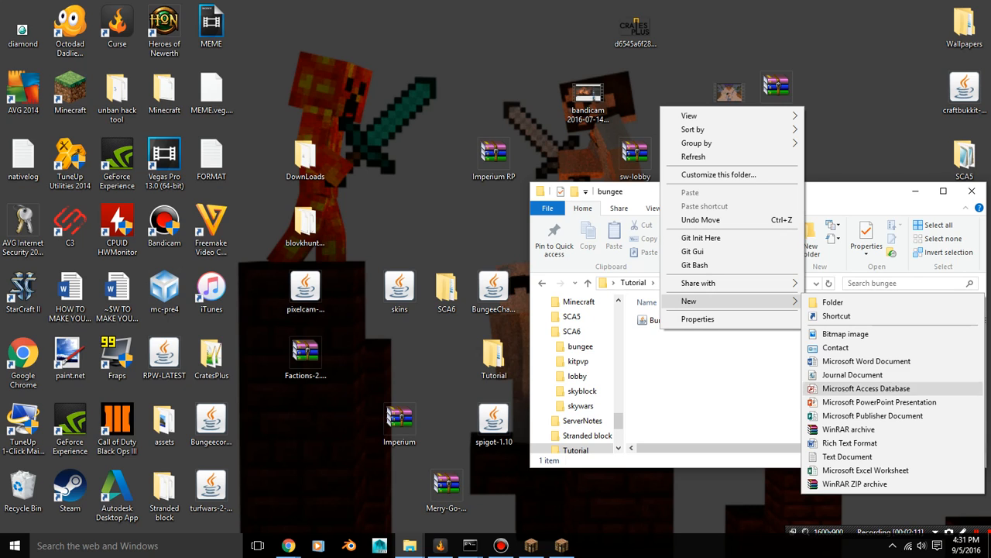
left_click(960, 457)
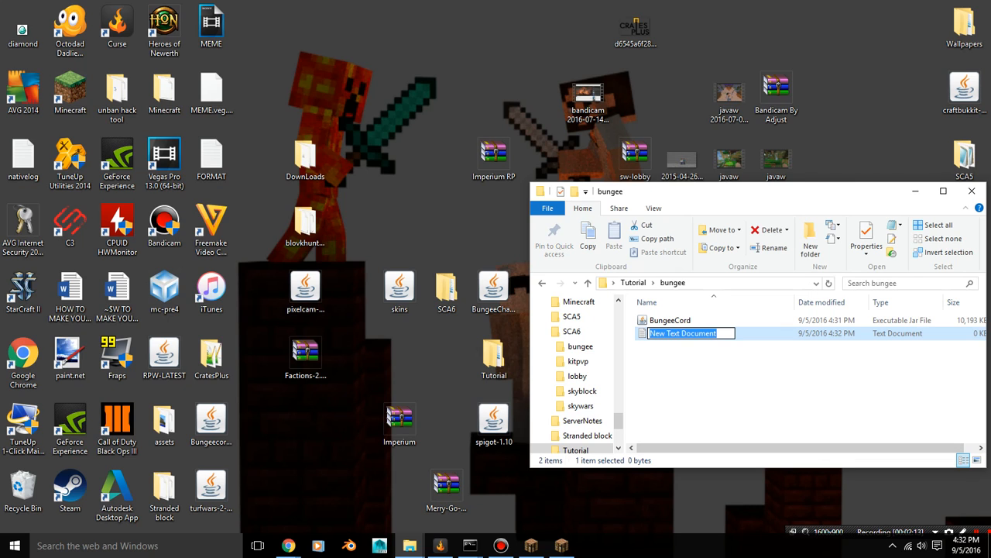
key("Return")
Copy the BungeeCord launch line from the desktop's FORMAT file into the new text document
double_click(683, 333)
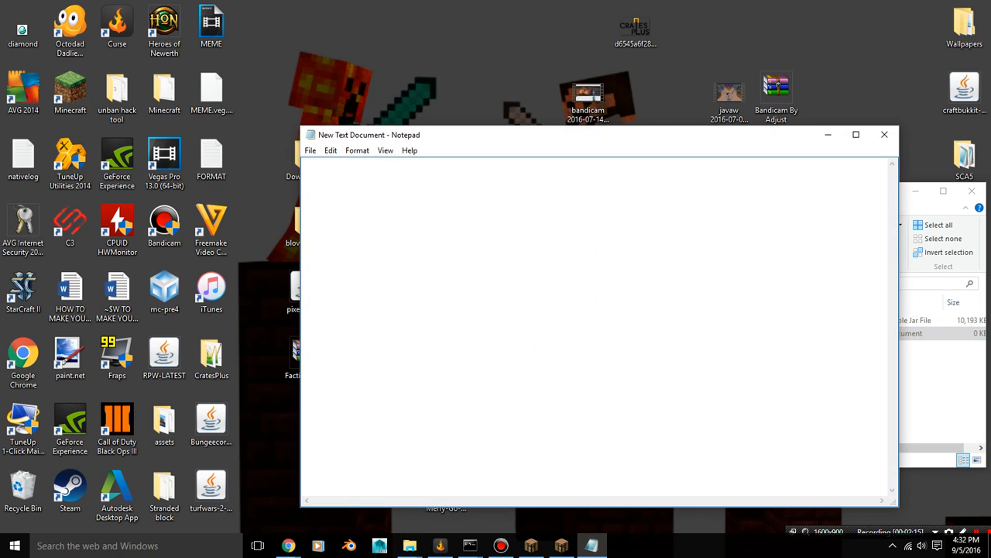
double_click(212, 160)
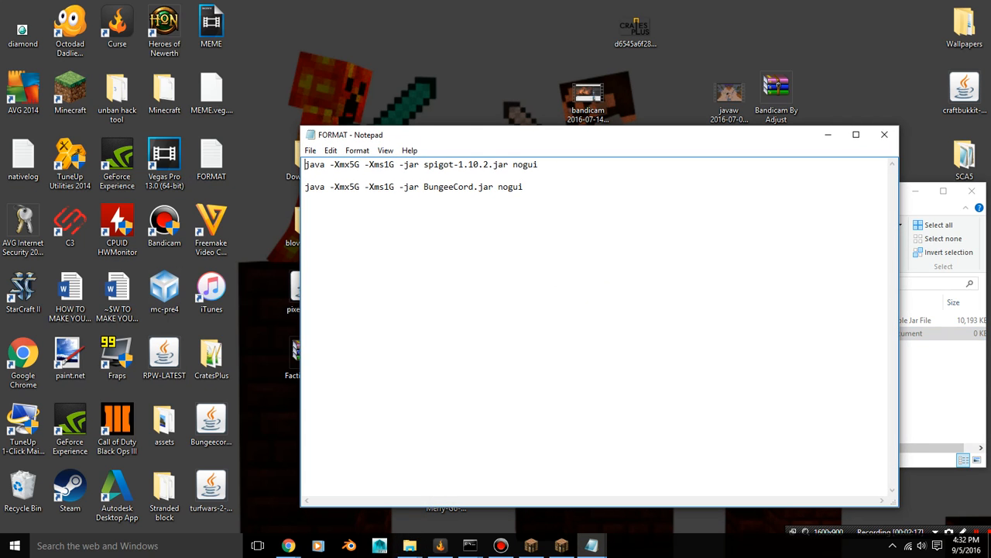
left_click_drag(304, 187, 524, 186)
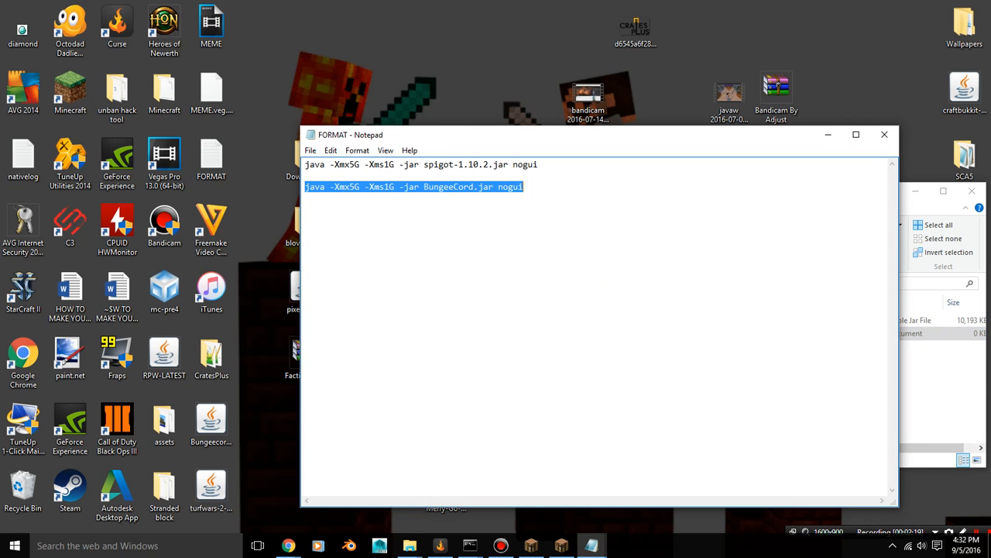
right_click(494, 190)
left_click(524, 229)
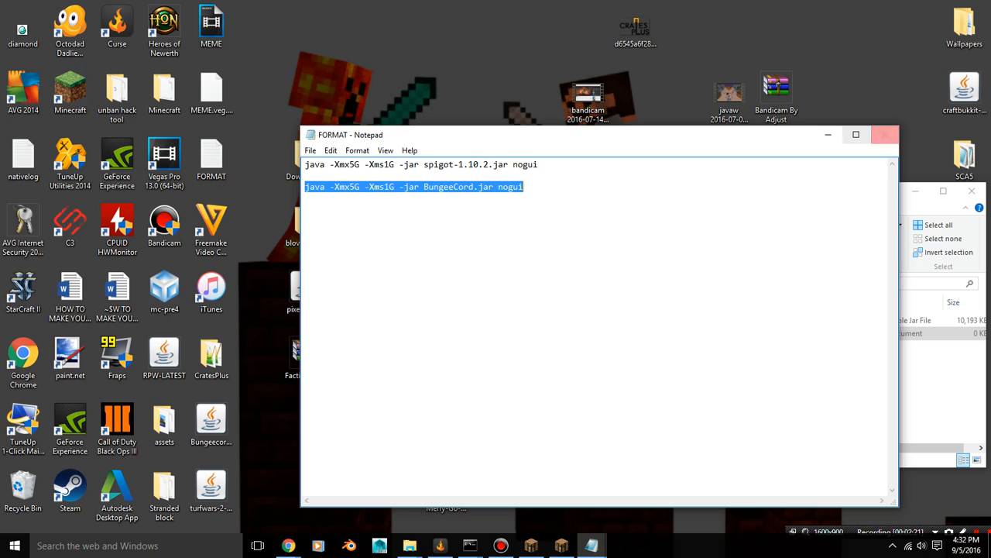
left_click(828, 134)
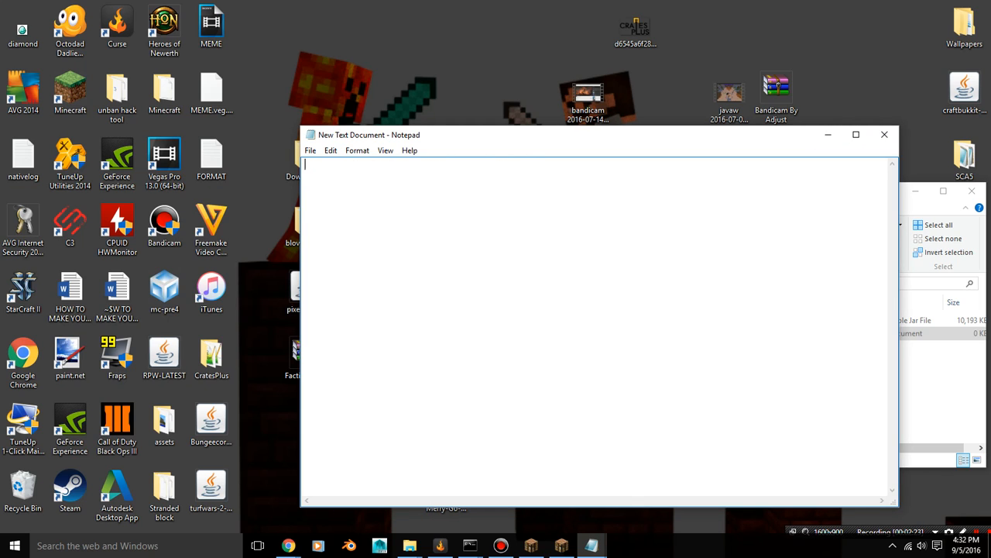
key("ctrl+v")
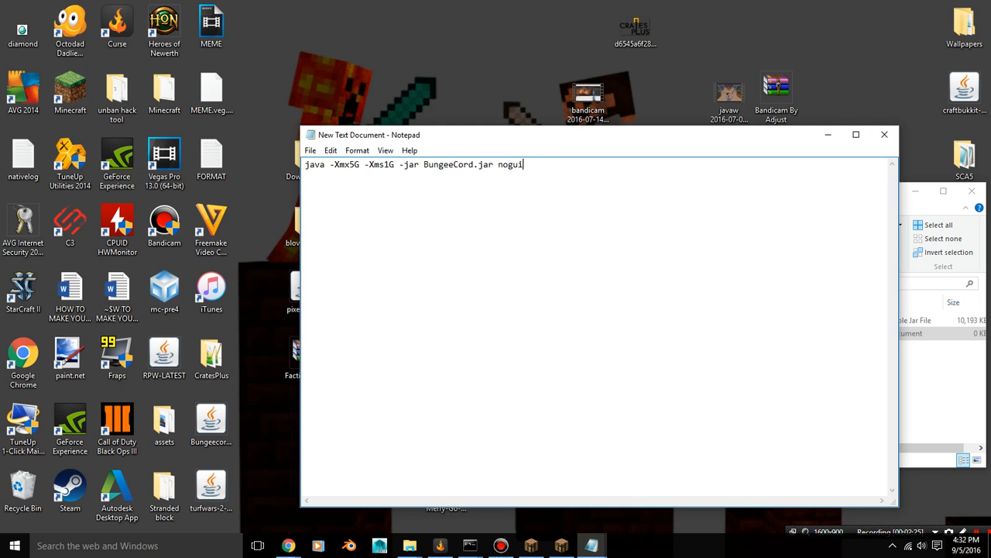
Set the maximum memory in the BungeeCord launch line to -Xmx4G
left_click(355, 164)
key("BackSpace")
type("4")
left_click(310, 150)
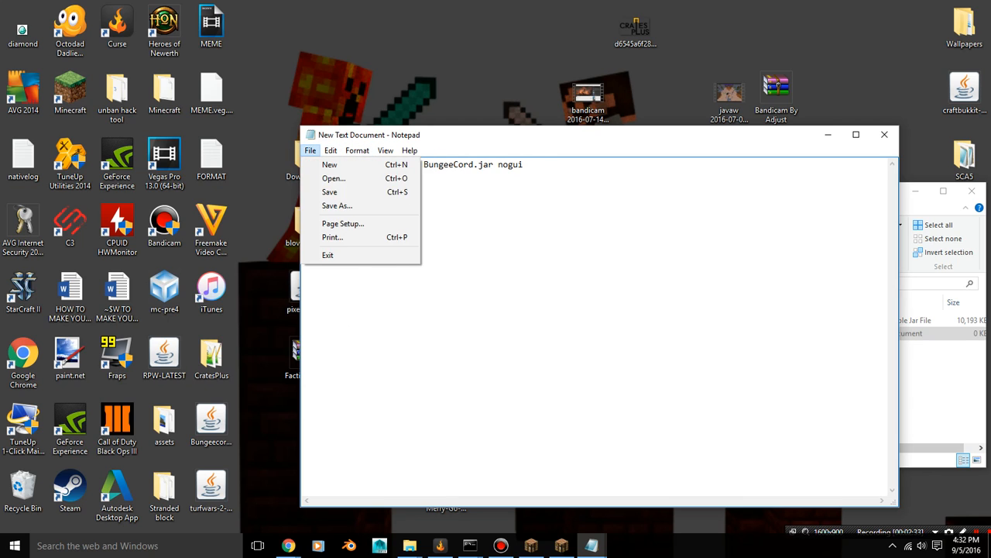
mouse_move(330, 150)
left_click(494, 165)
Save the launch line as STart.bat in the bungee folder with the All Files type, and minimize the editor
left_click(310, 150)
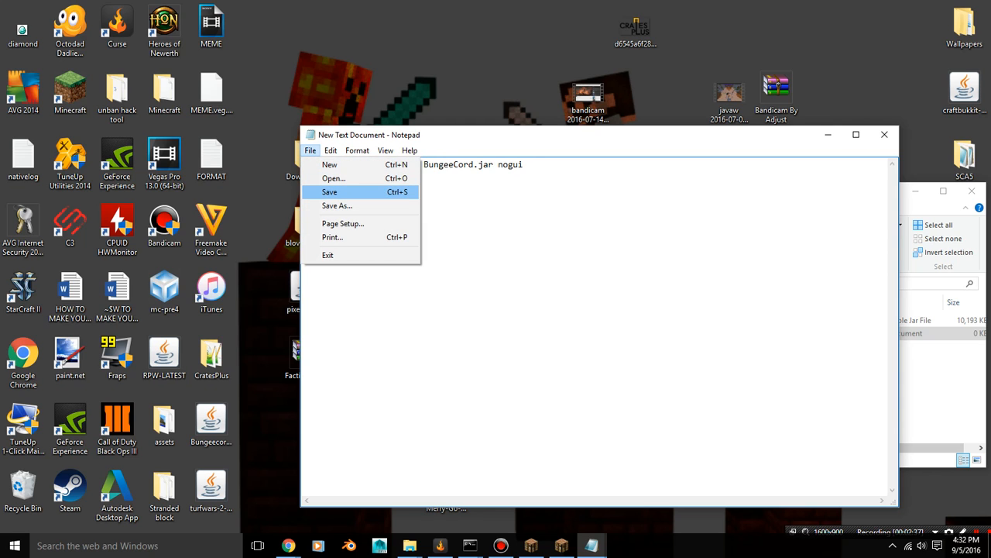
left_click(329, 191)
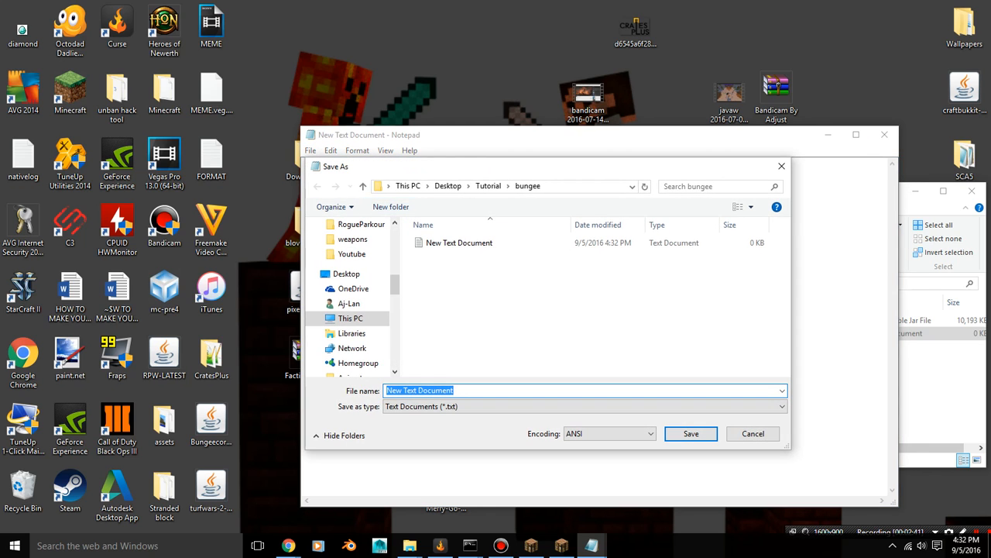
key("BackSpace")
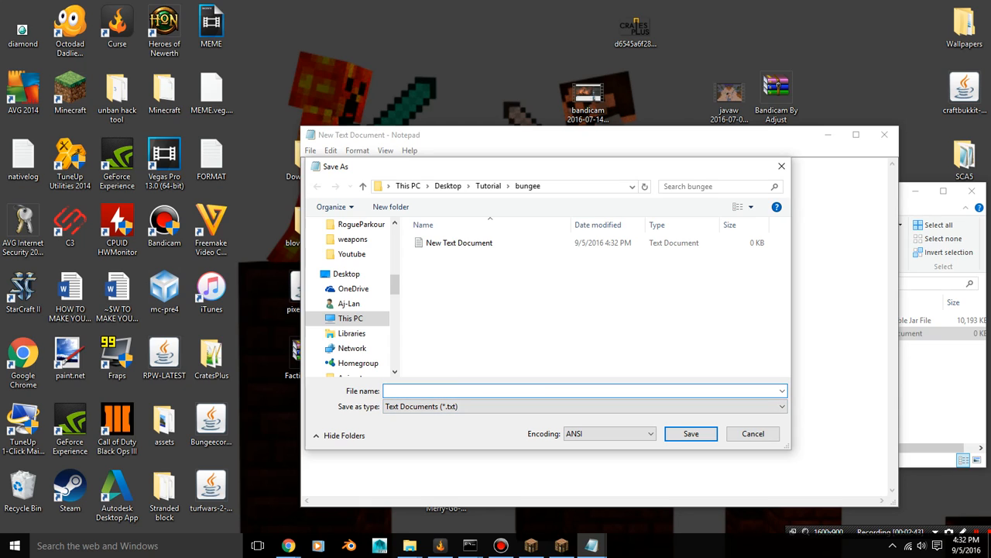
type("STart.bat")
left_click(496, 406)
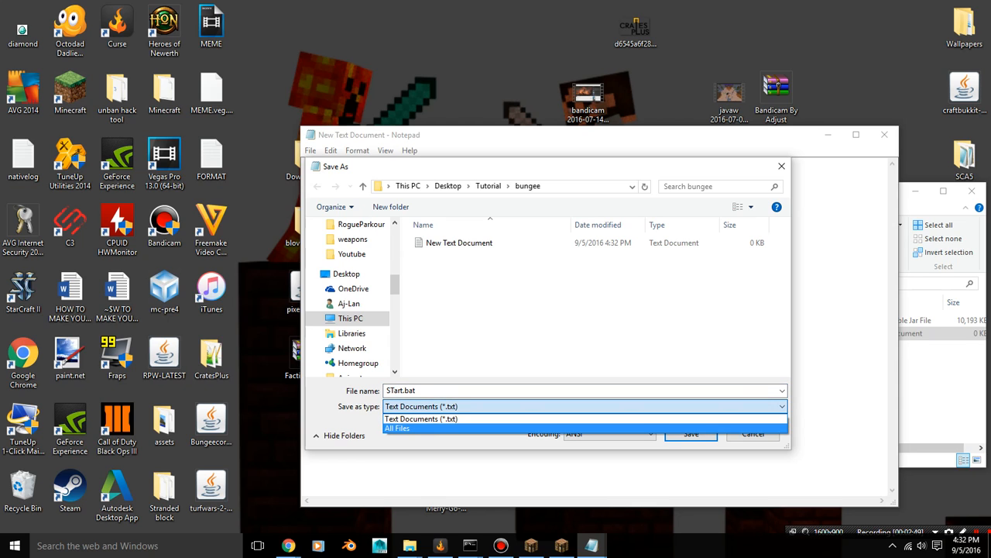
left_click(480, 428)
left_click(691, 433)
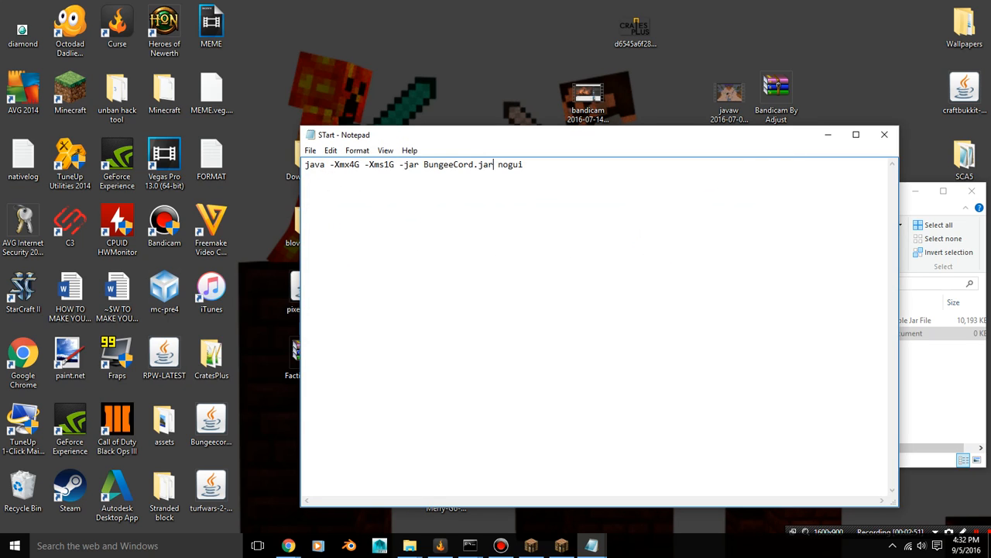
left_click(828, 135)
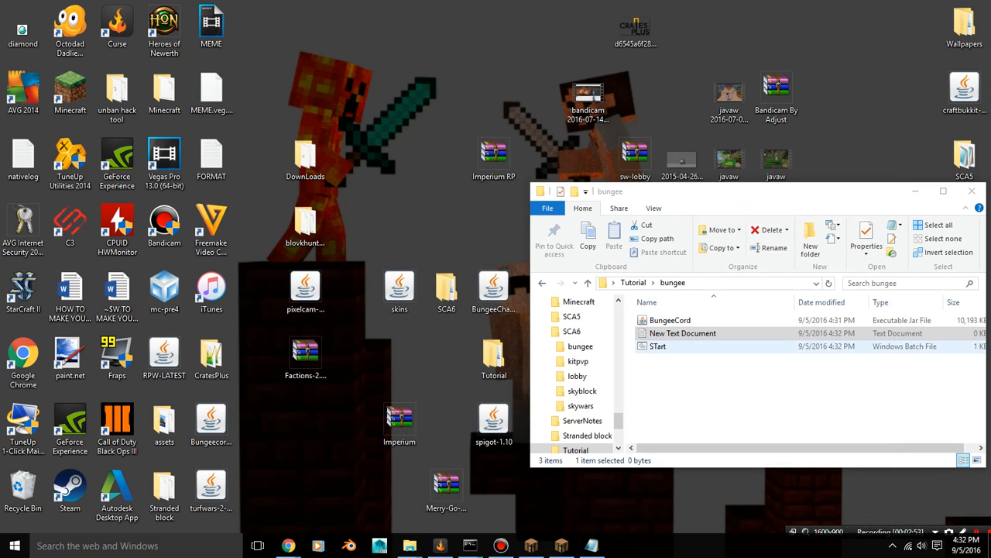
Run the STart batch file to generate the BungeeCord files, and shut the proxy down with the end command
left_click(664, 346)
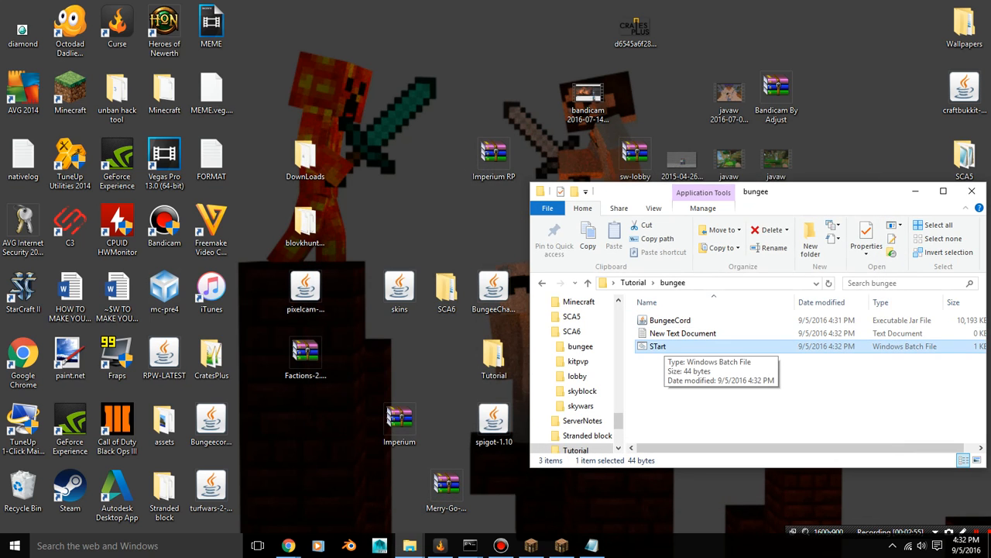
double_click(665, 346)
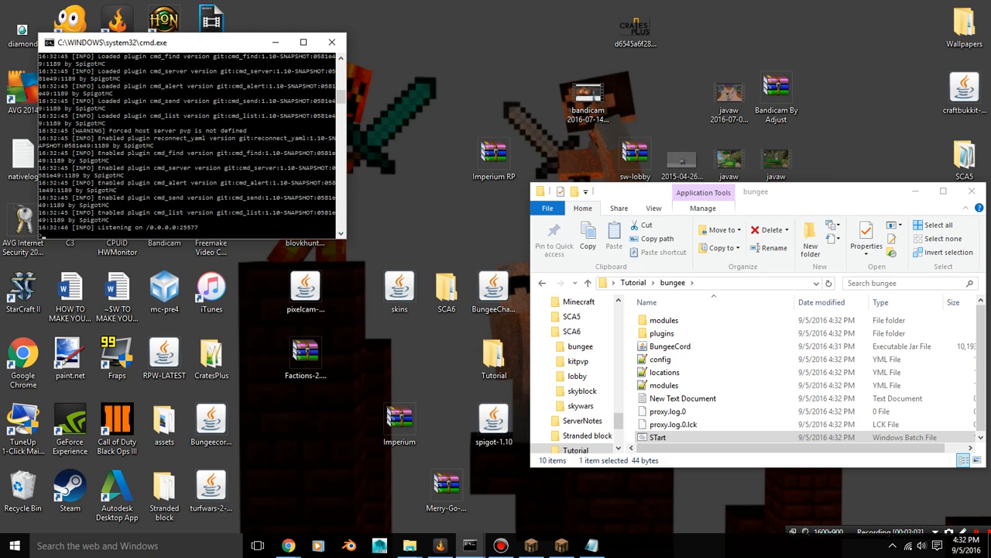
type("end")
key("Return")
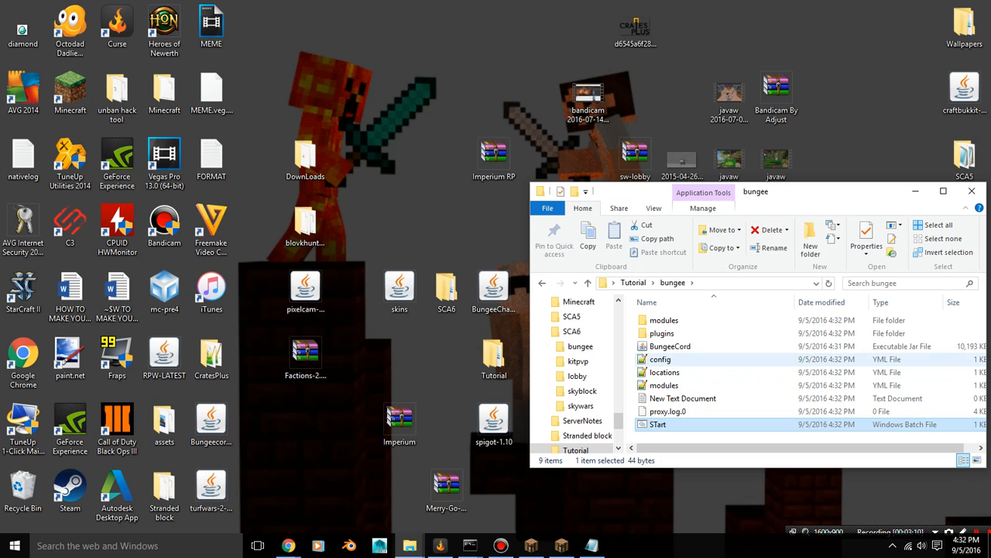
Open the bungee config.yml and set player_limit to 500 and ip_forward to true
double_click(660, 360)
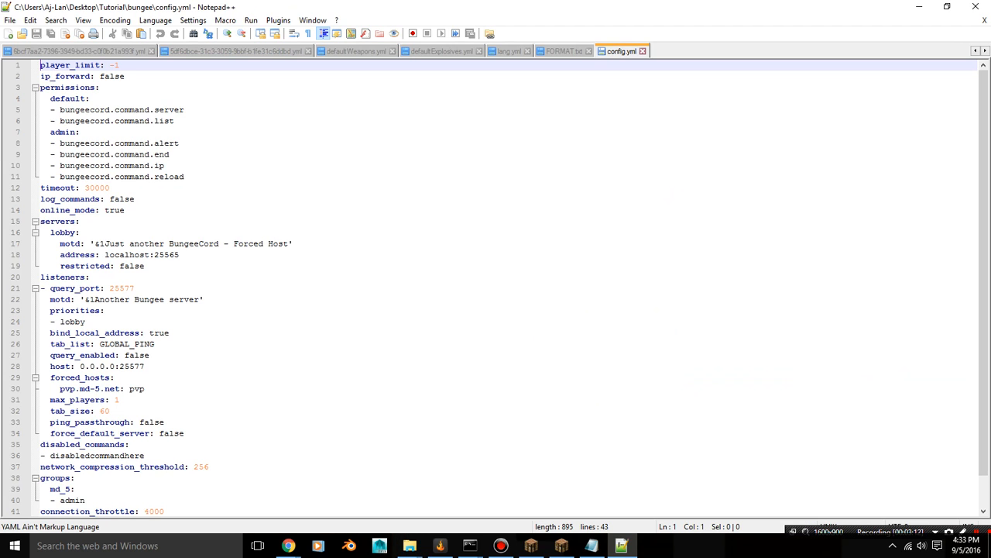
left_click(119, 66)
key("BackSpace")
key("BackSpace")
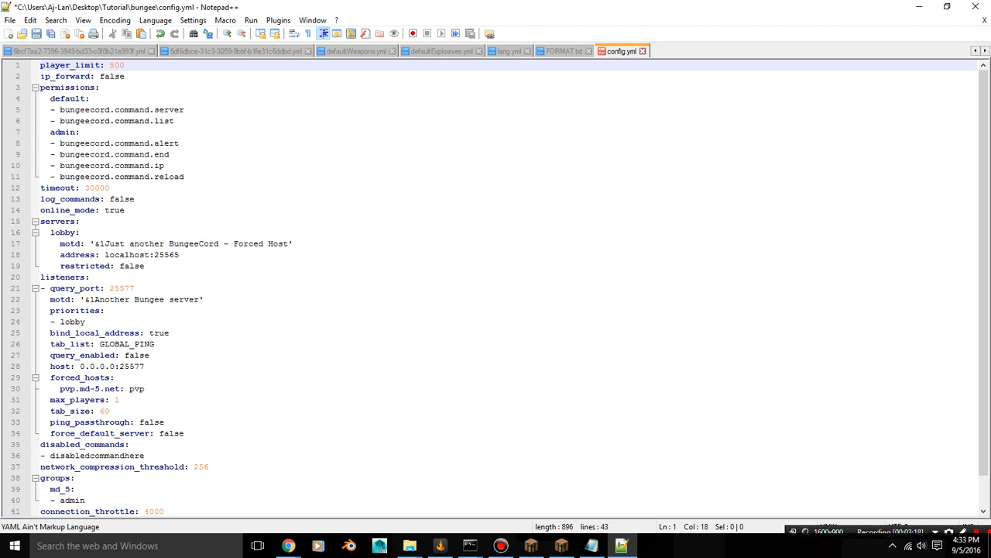
left_click(125, 76)
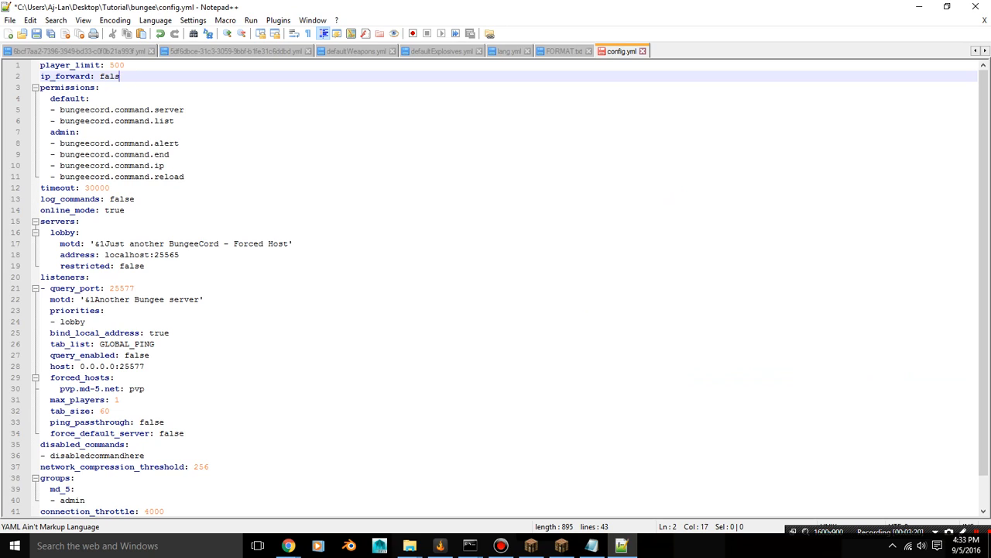
type("true")
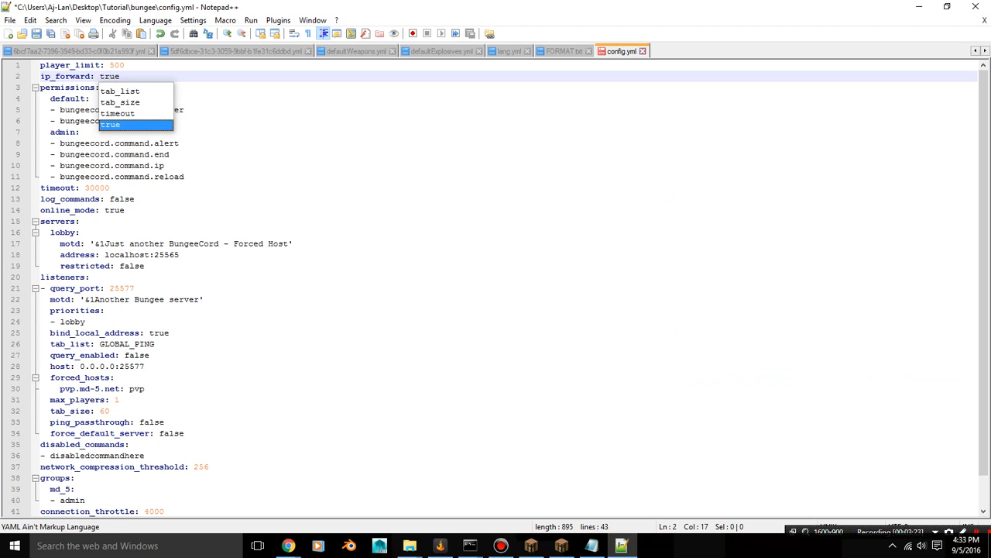
key("Return")
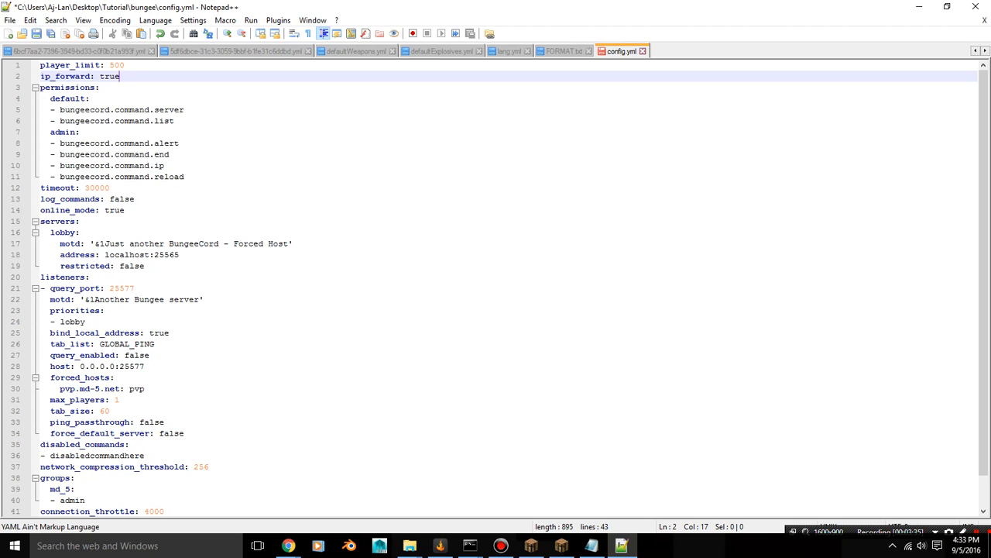
Go back to the Tutorial folder and rename the factions folder as lobby
left_click(919, 6)
left_click(543, 282)
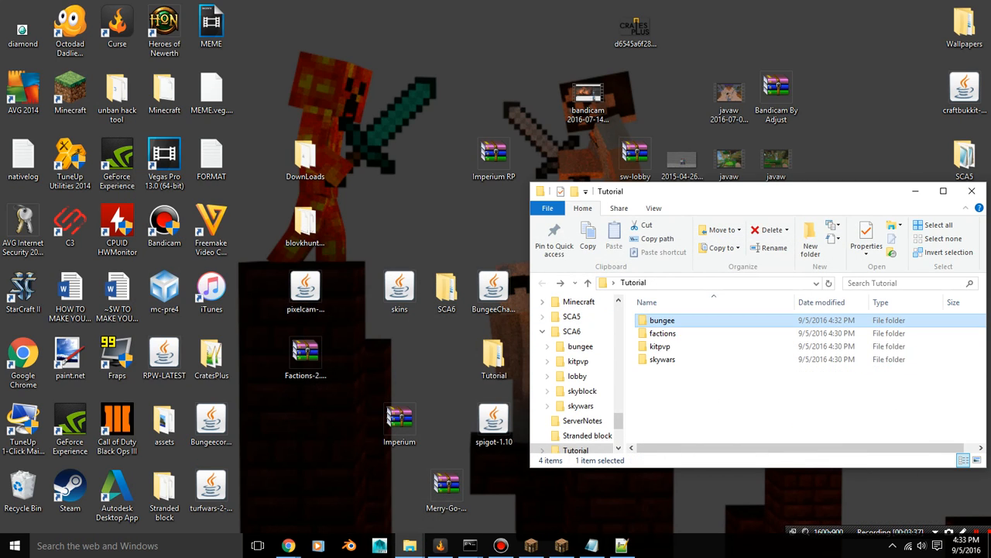
right_click(667, 333)
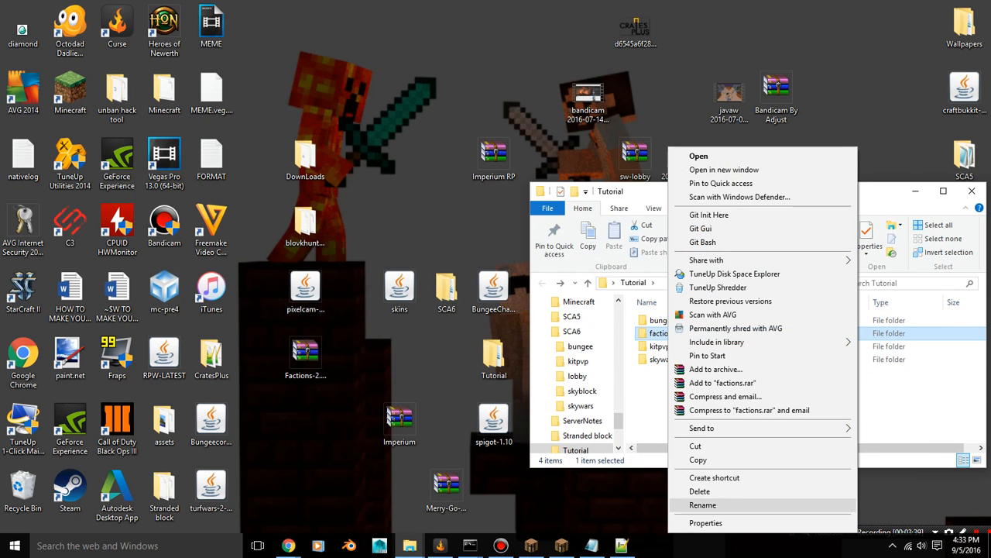
left_click(702, 505)
type("lobby")
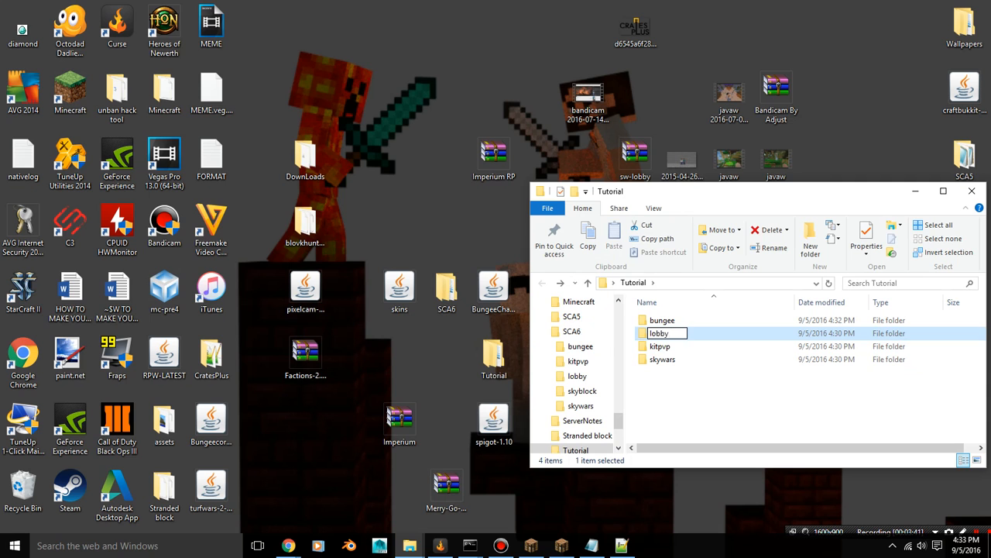
key("Return")
Return to config.yml and set the lobby server's address to localhost:25561
key("alt+Tab")
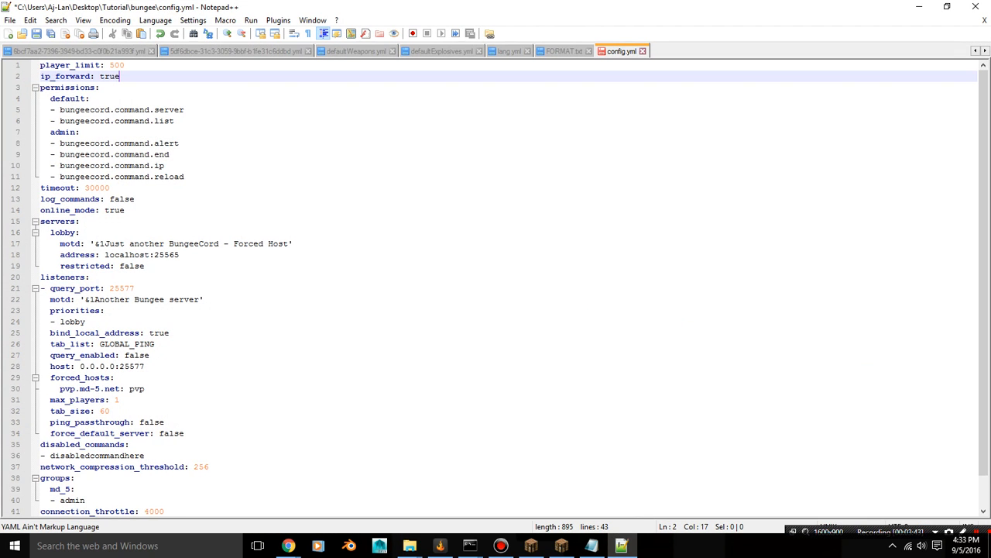
left_click(180, 255)
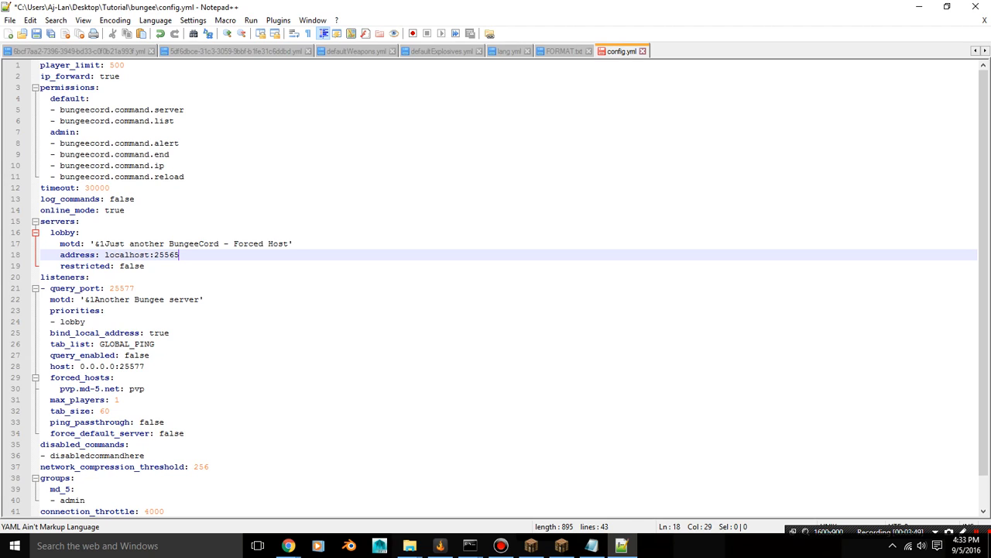
mouse_move(180, 255)
left_mouse_down()
mouse_move(148, 243)
mouse_move(175, 254)
left_mouse_up()
left_click(180, 255)
key("Right")
mouse_move(282, 244)
left_mouse_down()
mouse_move(113, 244)
mouse_move(179, 254)
mouse_move(60, 243)
mouse_move(274, 243)
left_mouse_up()
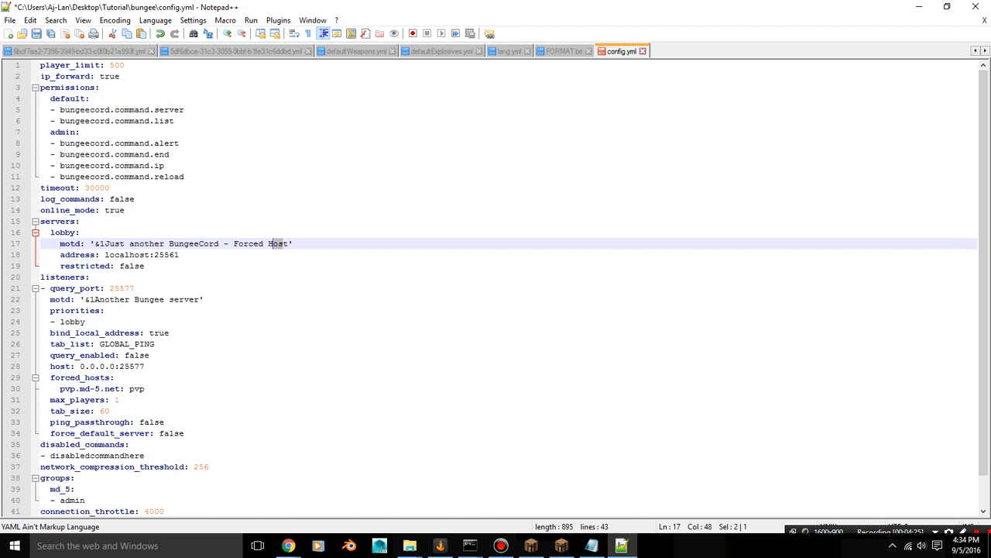
left_click(562, 546)
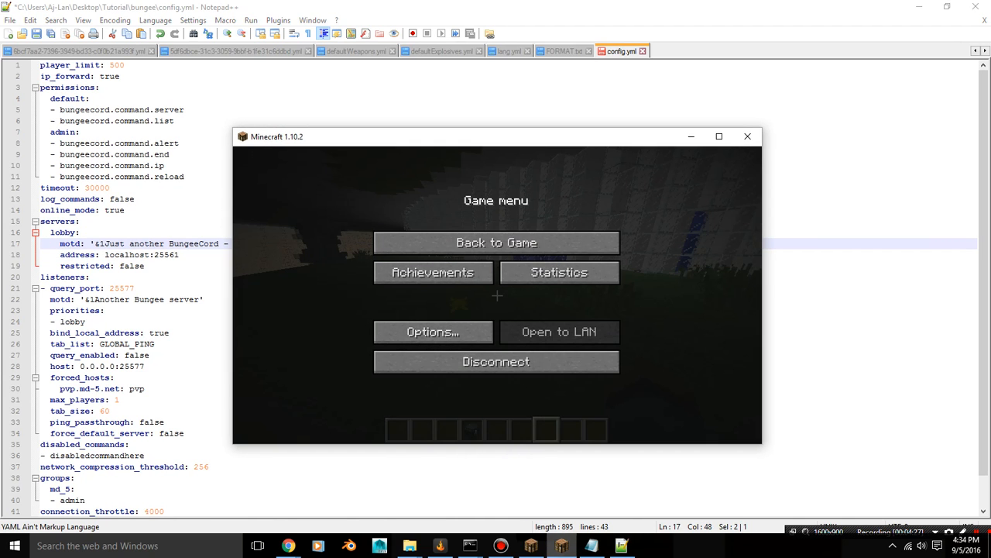
left_click(691, 137)
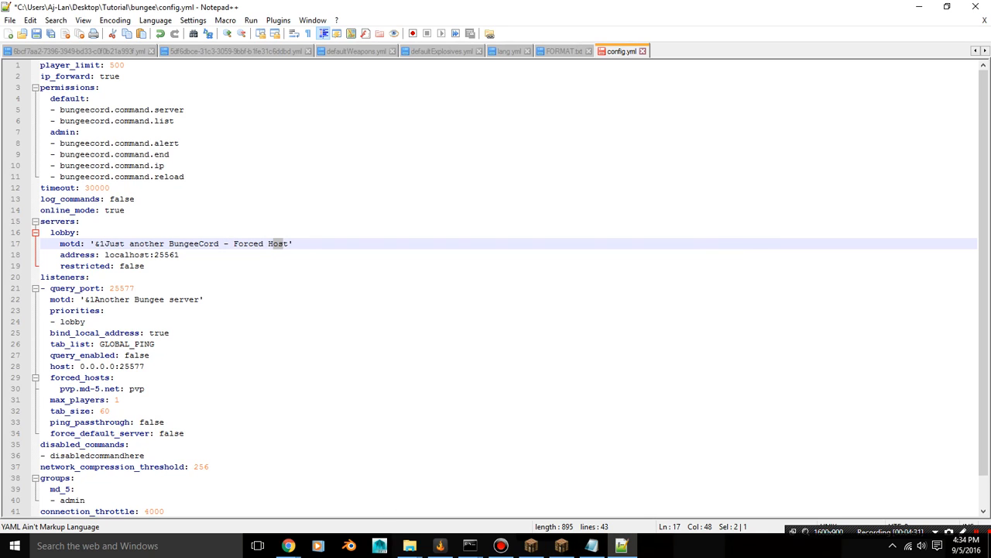
Duplicate the whole lobby server entry directly below itself in the servers section of config.yml
left_click_drag(55, 232, 145, 266)
left_click(50, 233)
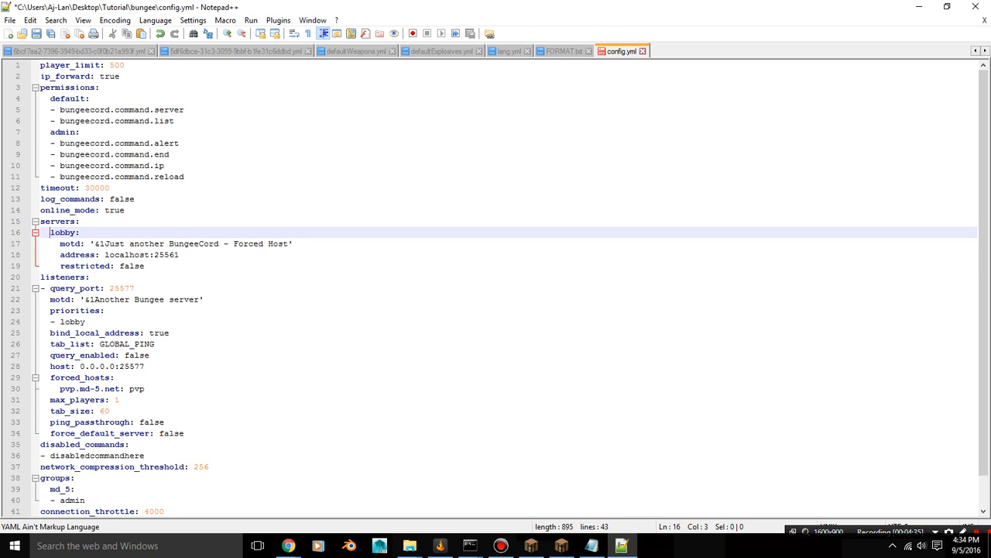
left_click_drag(51, 233, 146, 266)
right_click(131, 253)
left_click(160, 274)
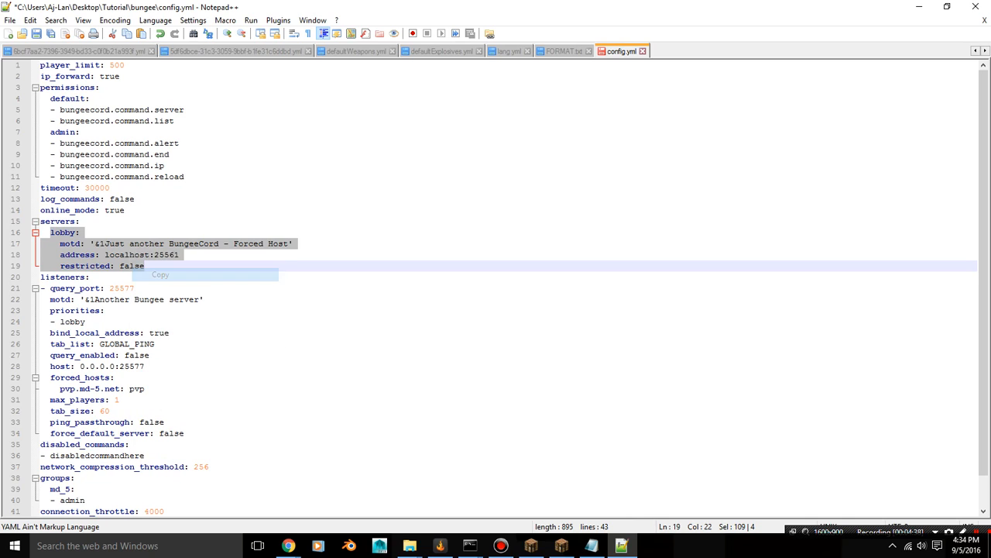
left_click(147, 267)
key("Return")
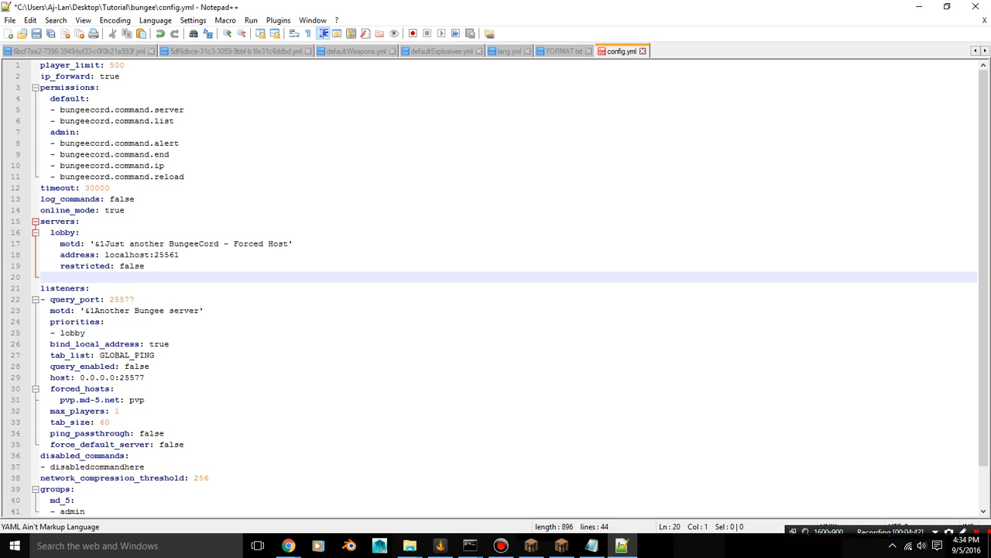
key("ctrl+v")
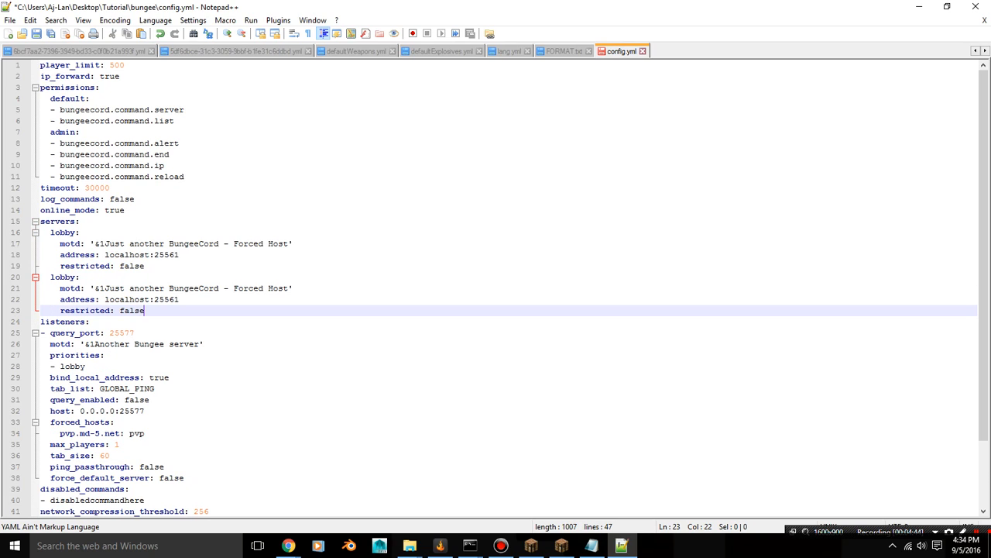
Rename the second lobby entry in the servers section as kitpvp
left_click(74, 277)
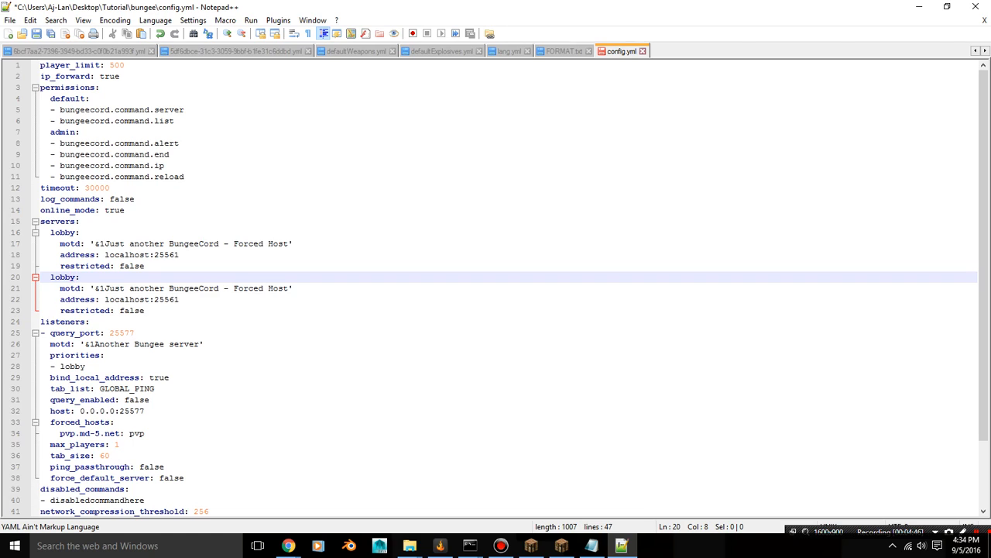
key("BackSpace")
key("BackSpace")
key("BackSpace")
key("BackSpace")
key("BackSpace")
key("BackSpace")
type("lobby")
key("BackSpace")
key("BackSpace")
key("BackSpace")
key("BackSpace")
key("BackSpace")
type("kitpvp:")
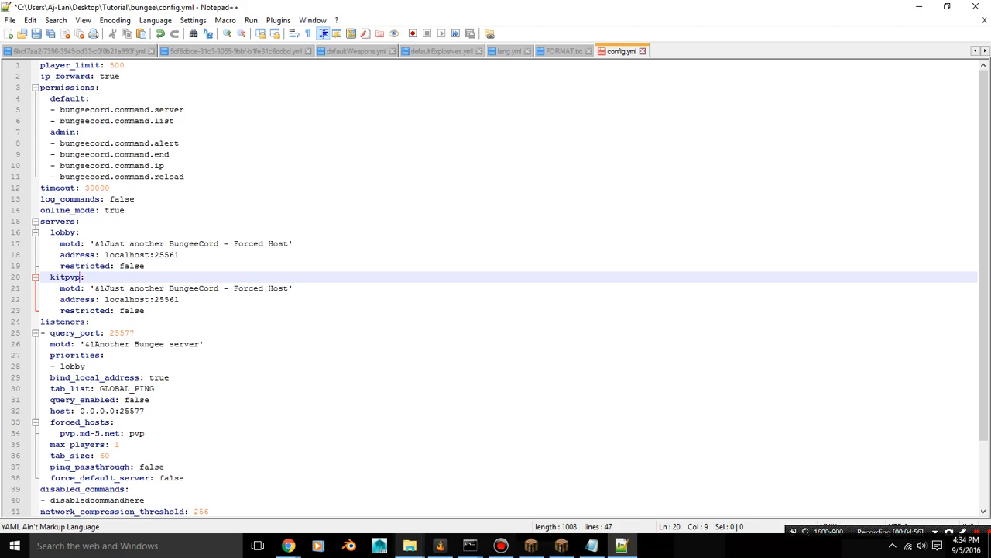
Check the server folder names in the Tutorial folder, and set the kitpvp server's address to localhost:25562 in config.yml
left_click(410, 545)
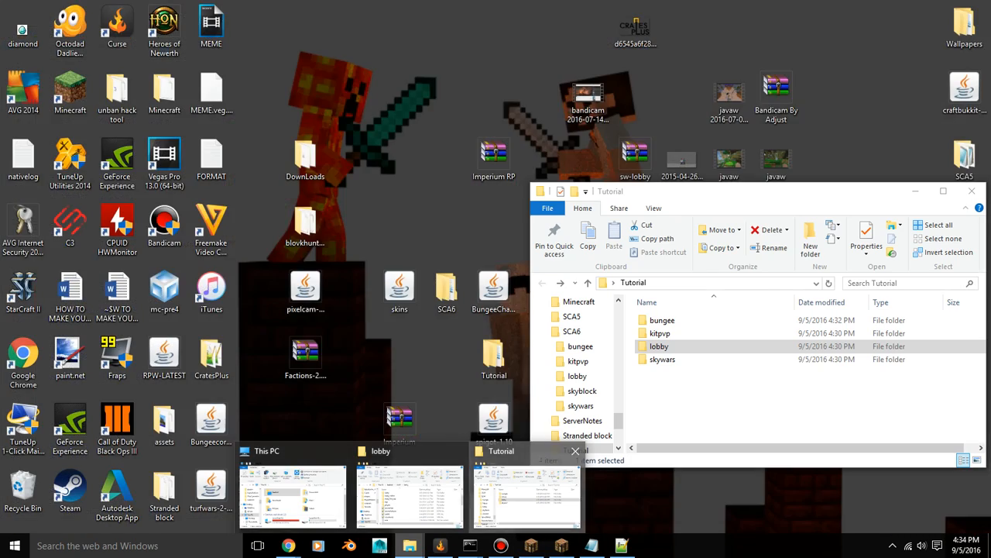
left_click(527, 488)
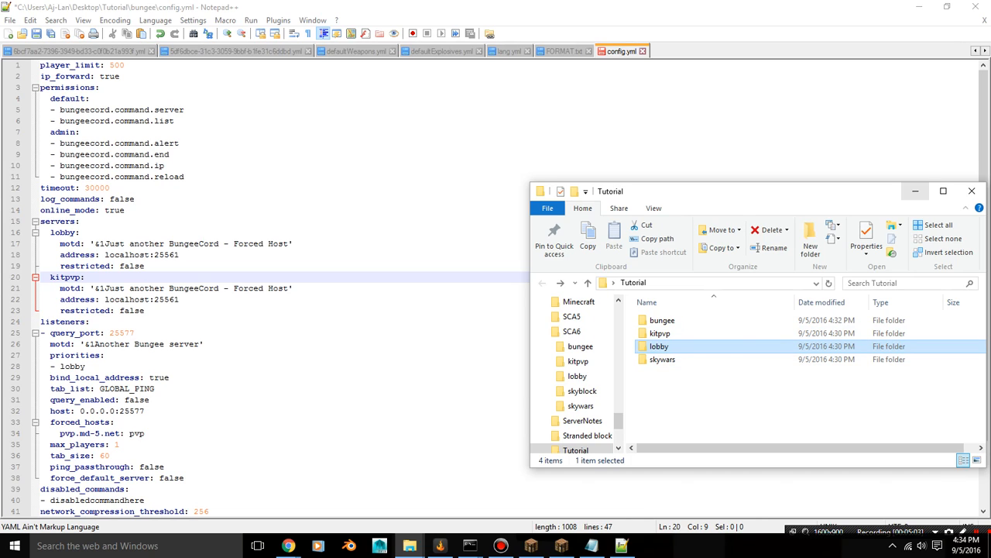
left_click(915, 191)
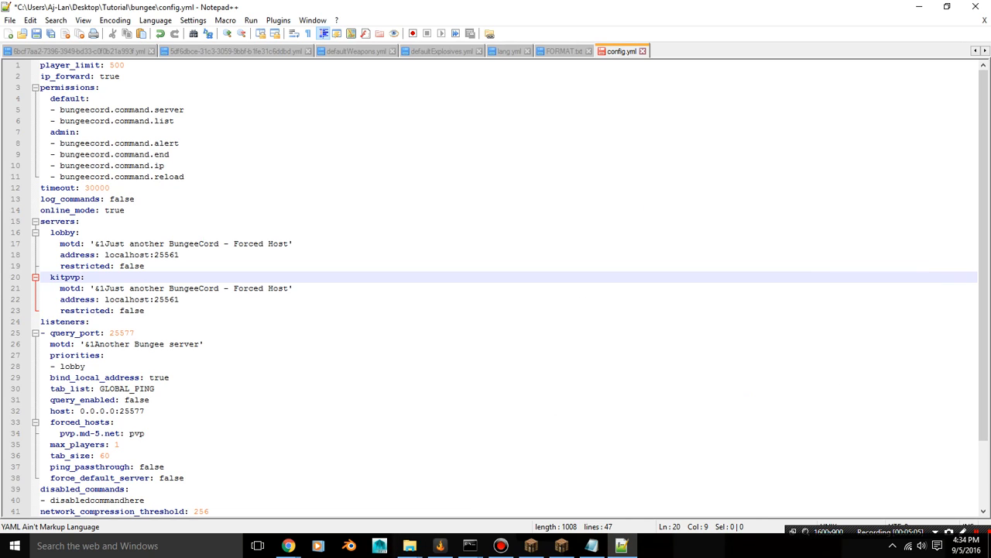
left_click(179, 299)
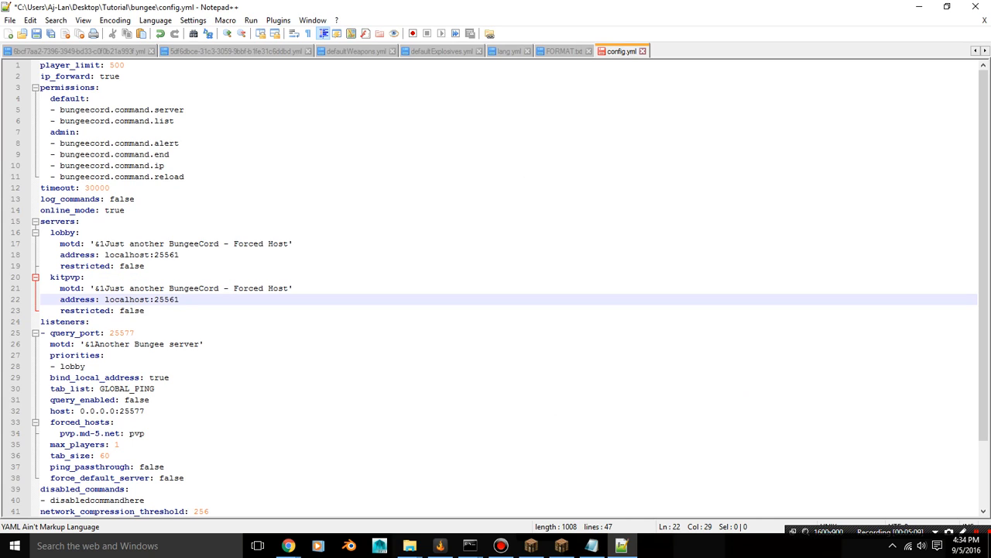
key("BackSpace")
type("2")
Duplicate the whole kitpvp server entry directly below itself, keeping the same indentation
left_click_drag(51, 276, 144, 310)
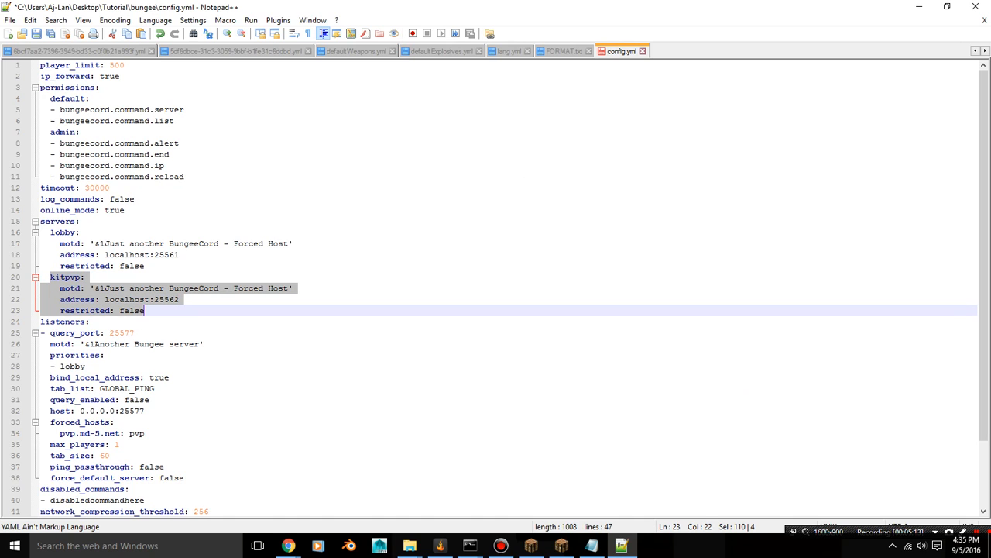
right_click(143, 287)
left_click(163, 307)
left_click(163, 309)
key("Return")
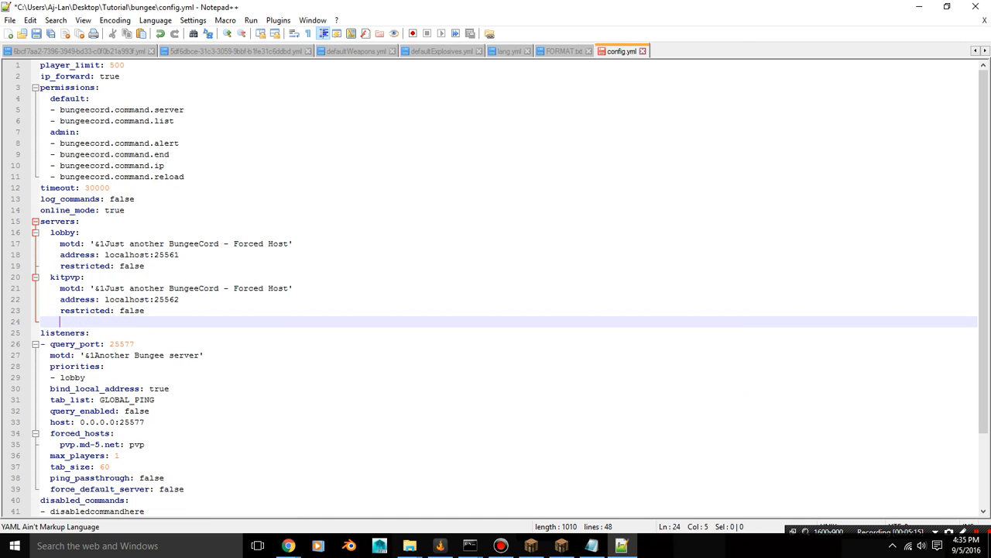
key("BackSpace")
key("ctrl+z")
key("ctrl+z")
key("ctrl+y")
key("BackSpace")
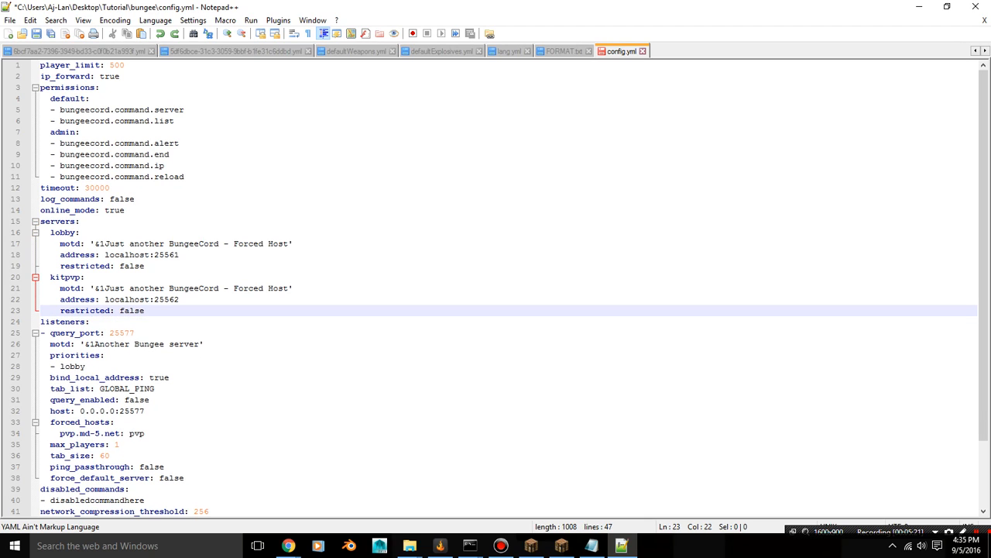
key("Return")
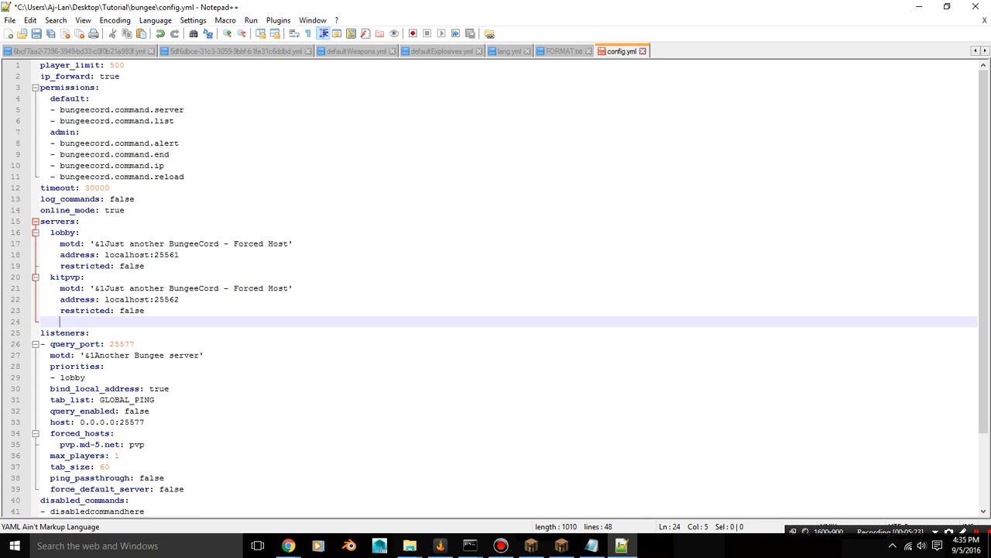
key("BackSpace")
key("ctrl+v")
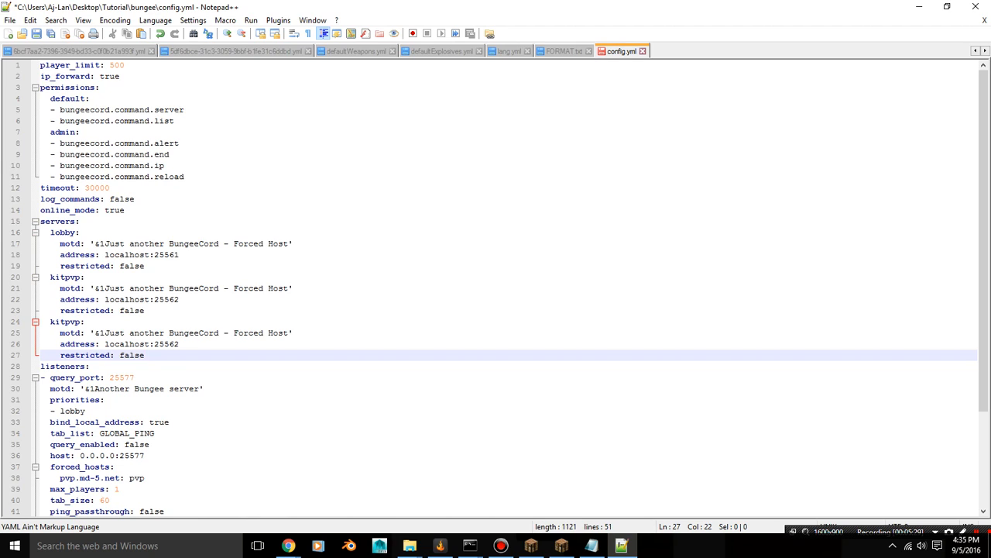
Rename the second kitpvp entry as skywars and set its address to localhost:25563
left_click(79, 321)
key("BackSpace")
key("BackSpace")
key("BackSpace")
key("BackSpace")
key("BackSpace")
key("BackSpace")
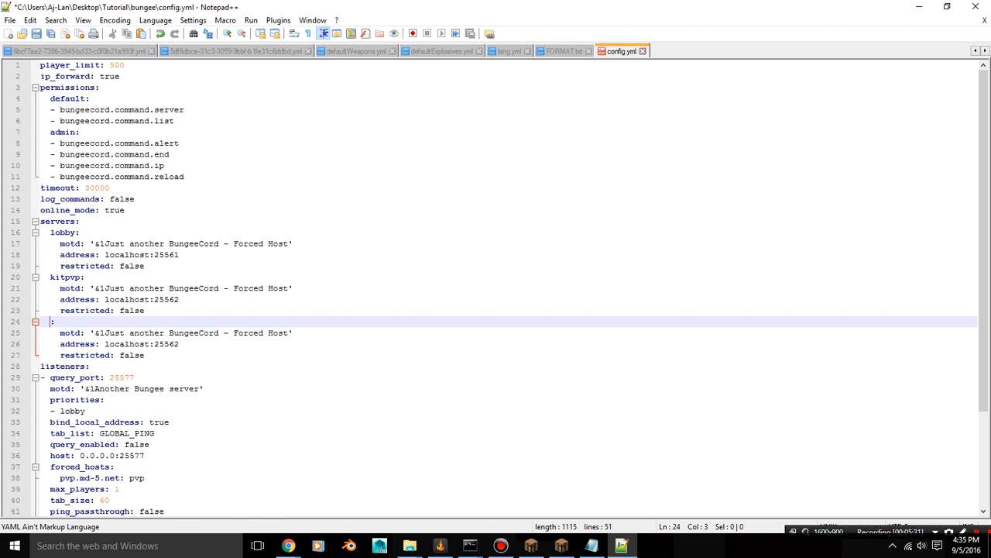
type("skywars")
left_click(180, 344)
key("BackSpace")
type("3")
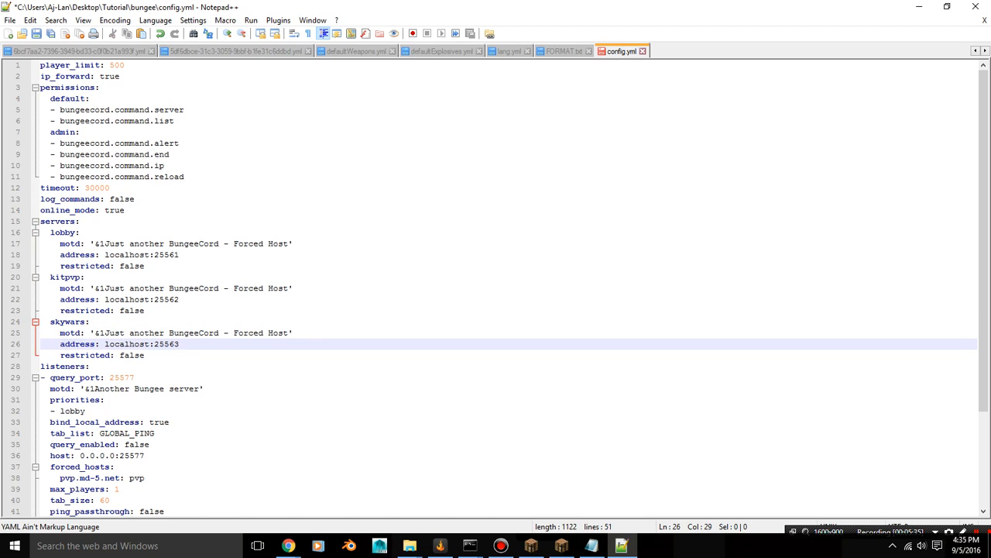
Set the query_port in the listeners section to 25565
left_click(145, 355)
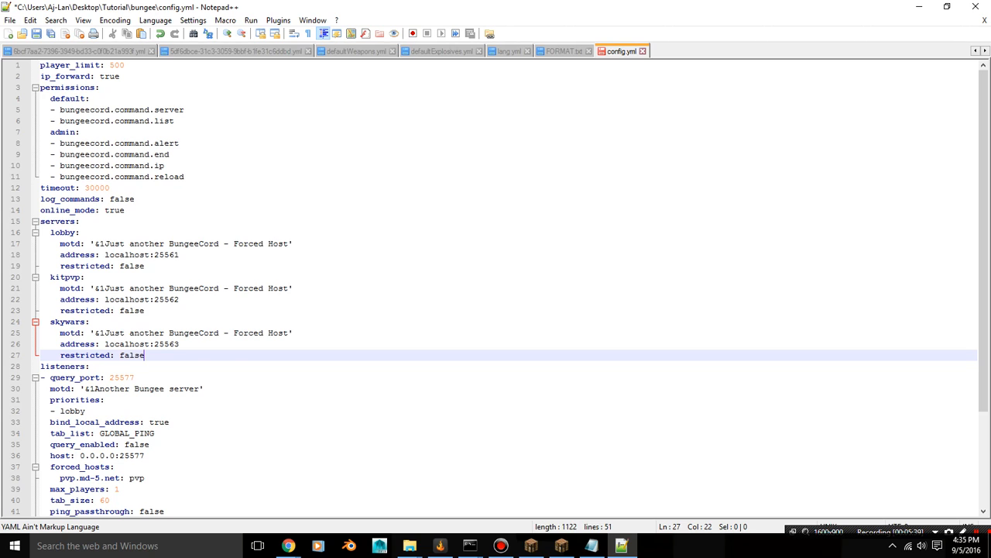
scroll(495, 286, "down", 1)
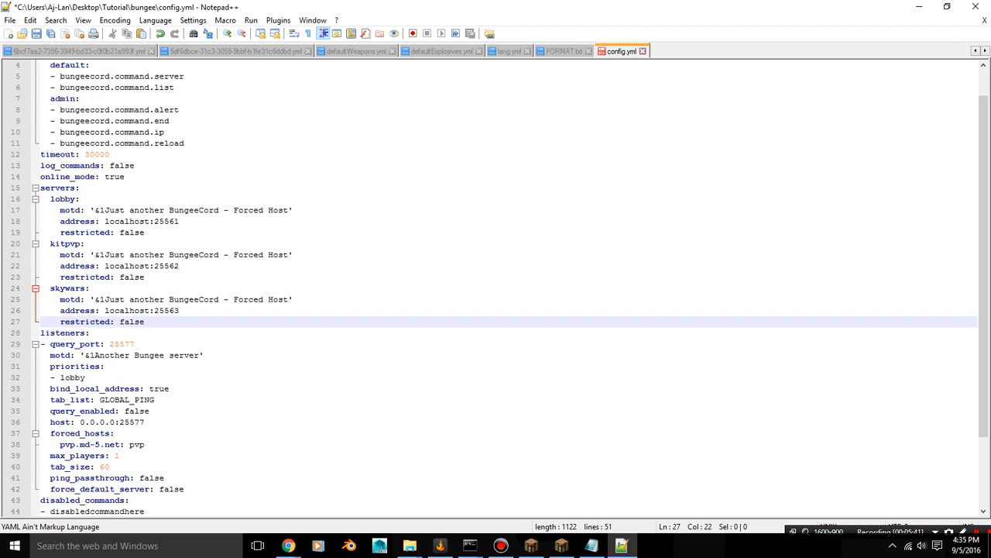
scroll(496, 286, "down", 1)
left_click(135, 310)
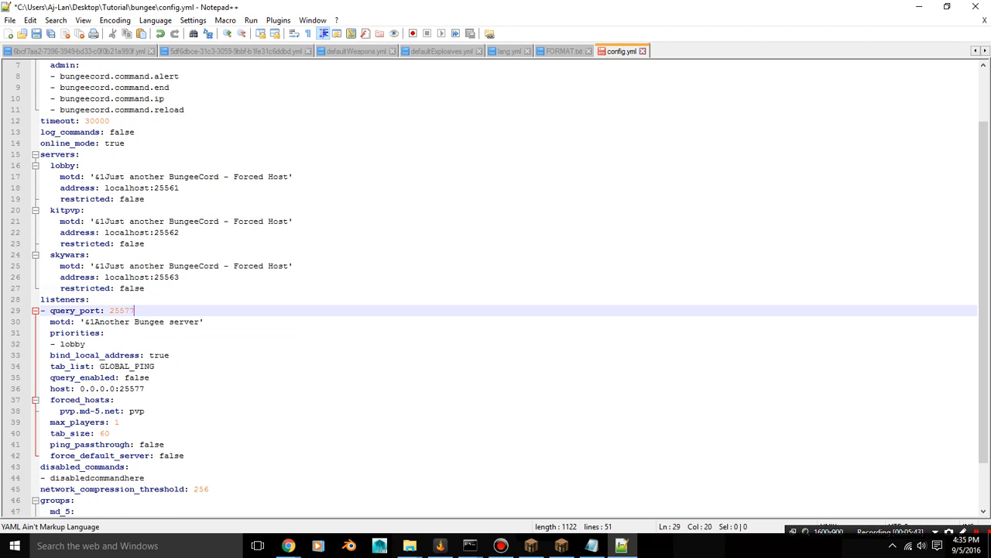
key("BackSpace")
key("BackSpace")
type("65")
Replace the listener's motd text after the &1 colour code with "Hello this is my server"
left_click_drag(200, 322, 96, 322)
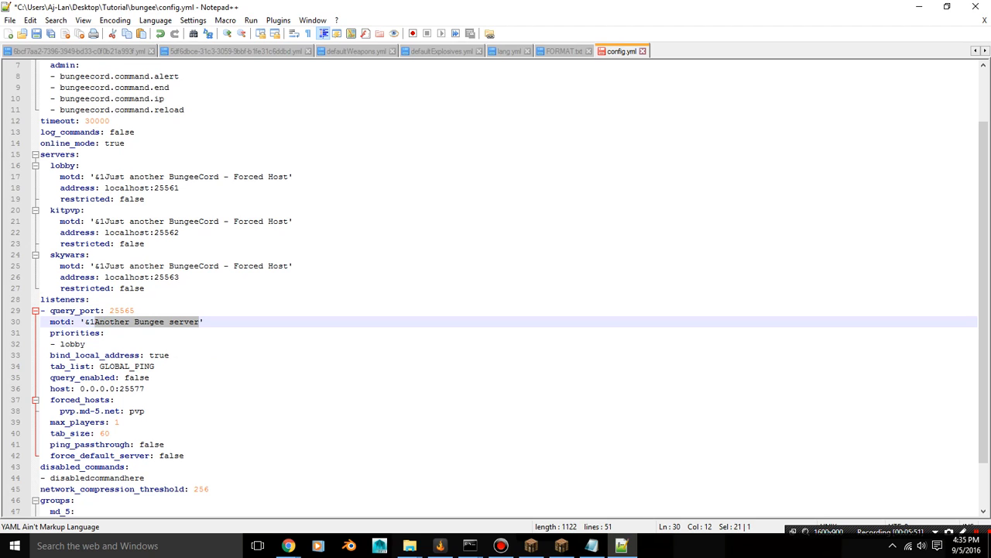
key("BackSpace")
type("Hello ")
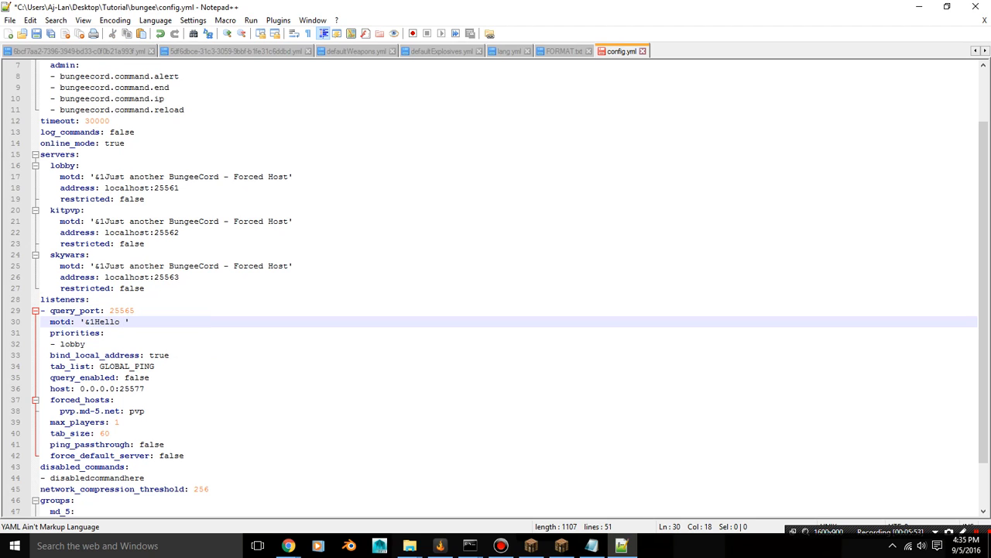
type("this is my server")
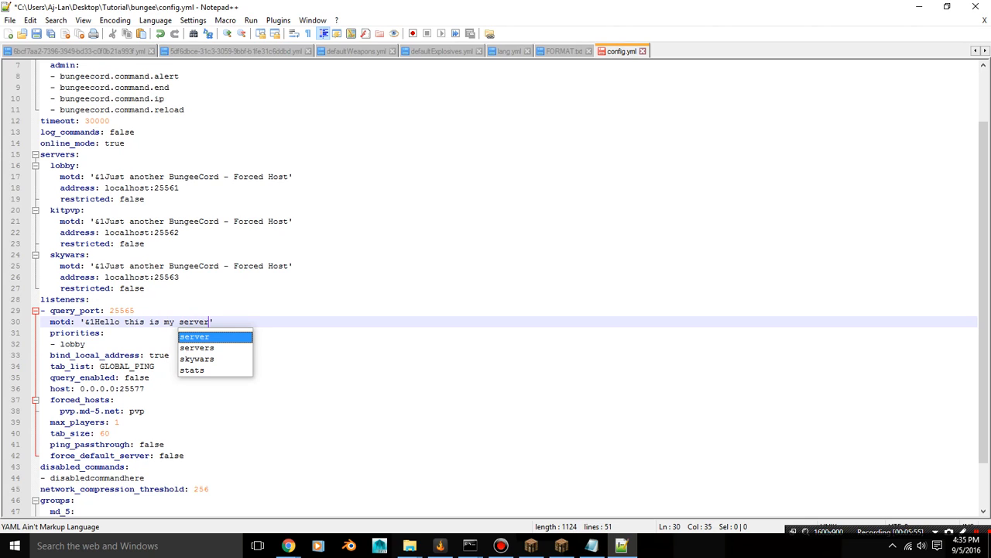
left_click(87, 344)
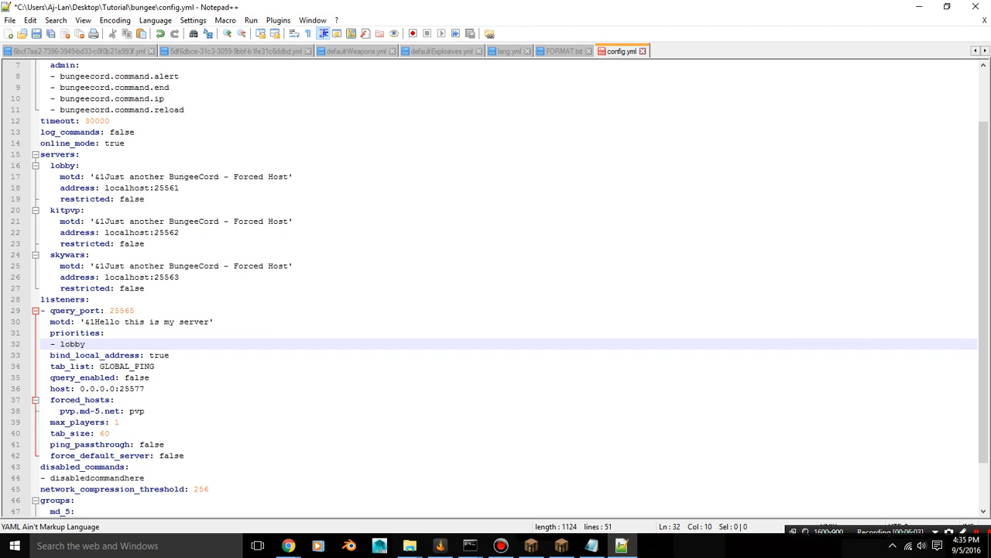
left_click(977, 532)
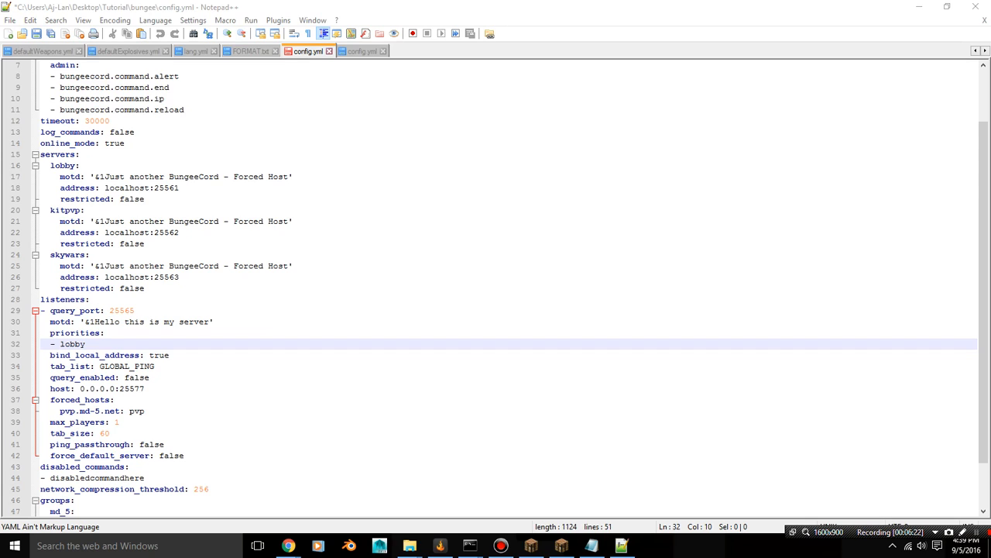
Set the listener's host to 0.0.0.0:25565
left_click(145, 389)
key("BackSpace")
key("BackSpace")
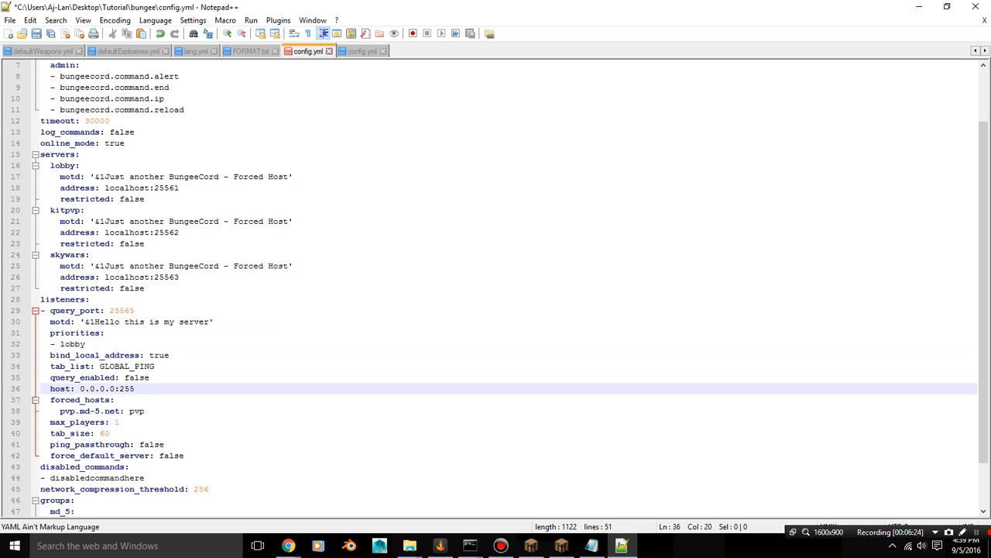
type("65")
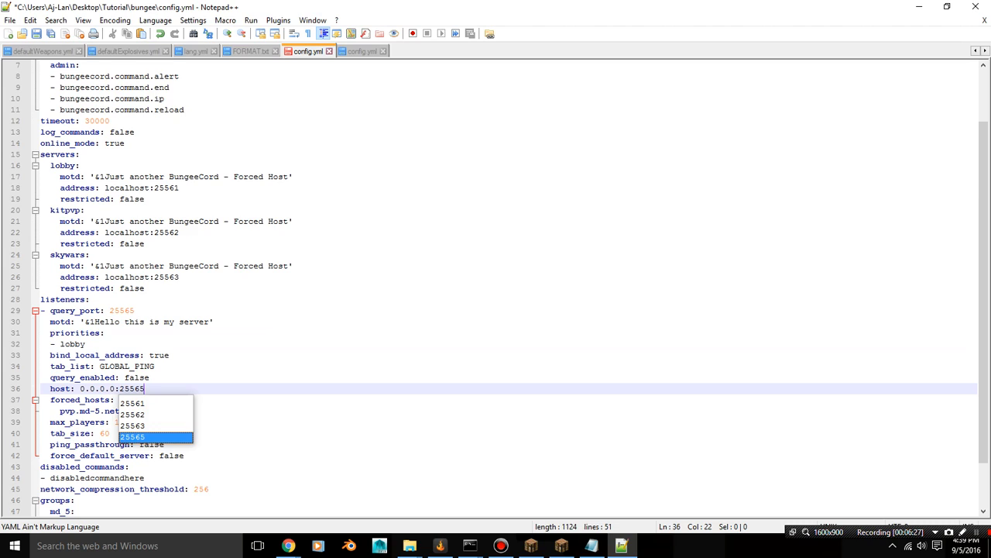
key("Escape")
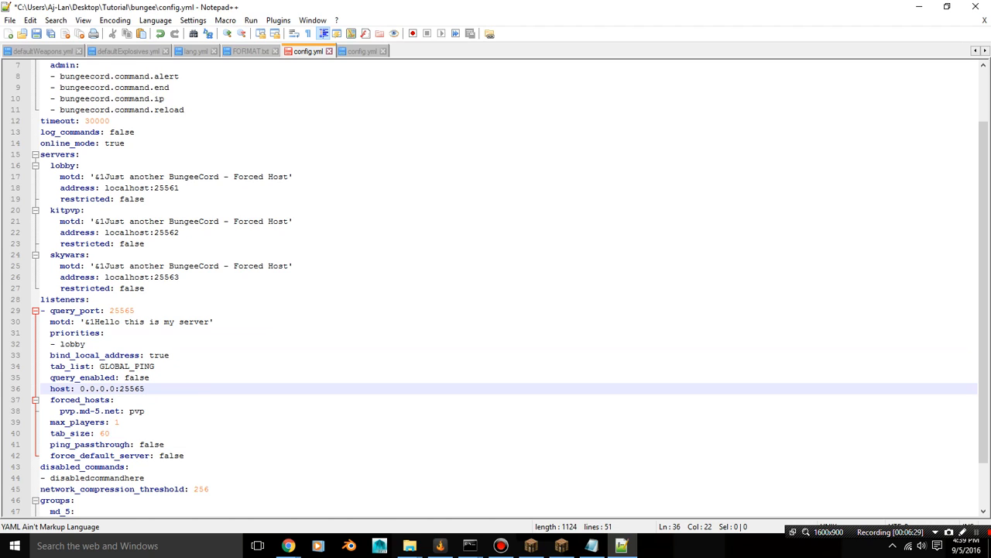
Set the listener's max_players to 500 and look over the remaining listener settings
left_click(119, 422)
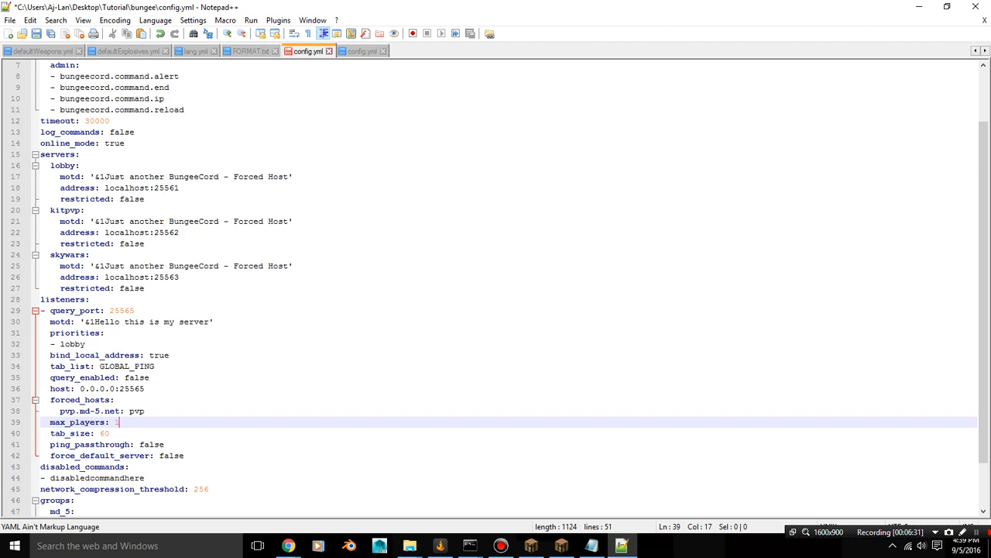
key("BackSpace")
type("500")
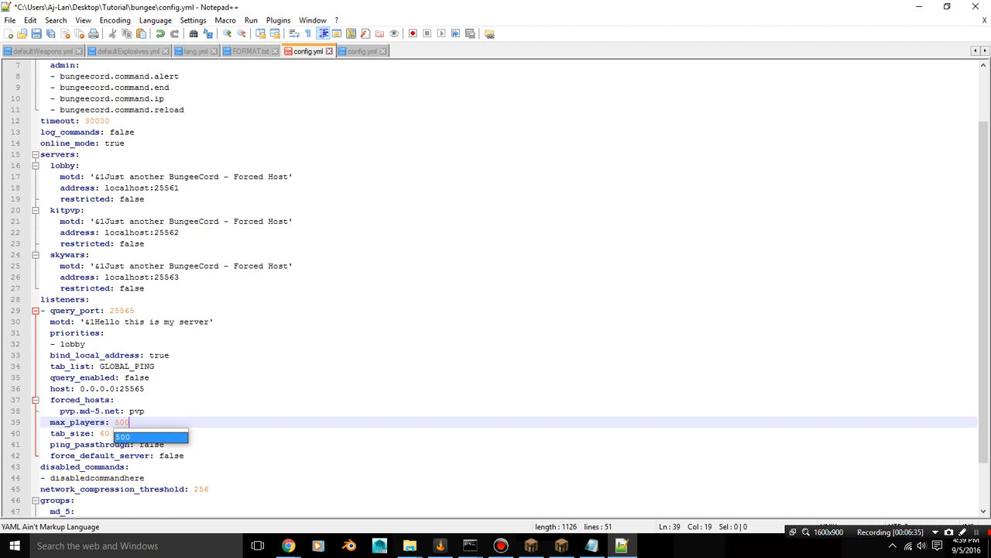
left_click(104, 333)
scroll(509, 288, "up", 2)
scroll(509, 288, "down", 4)
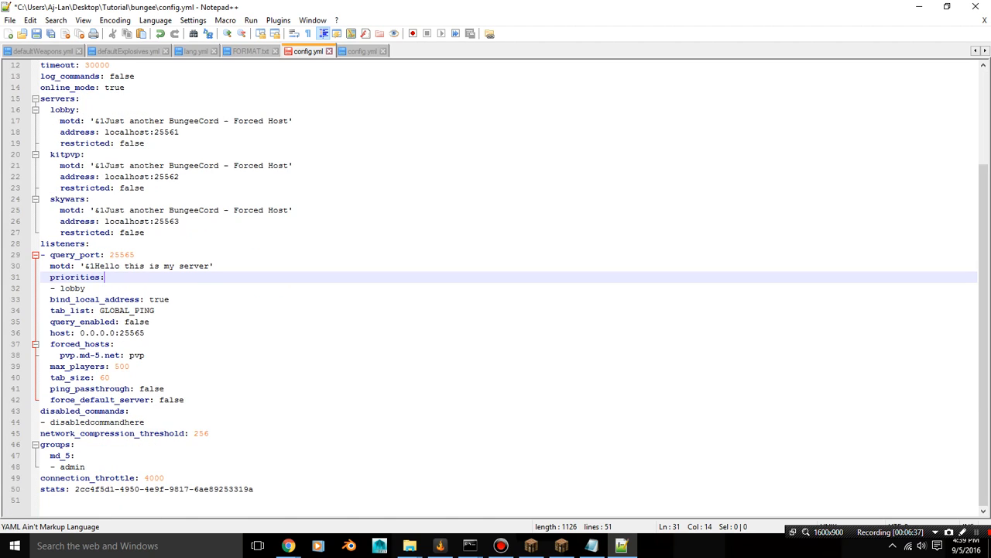
left_click(130, 367)
left_click(110, 377)
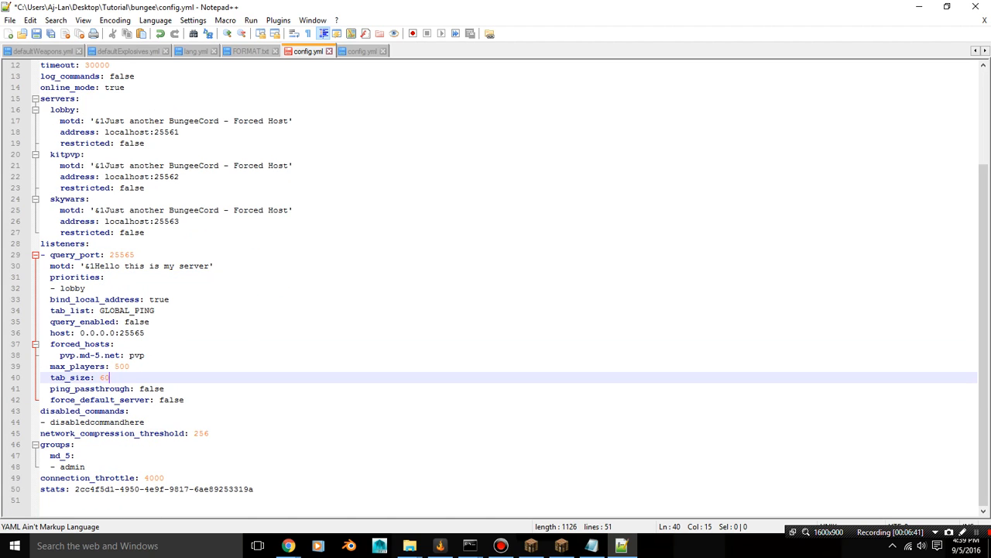
Delete the hostname pvp.md-5.net from the forced_hosts entry, keeping the colon and pvp
left_click(120, 355)
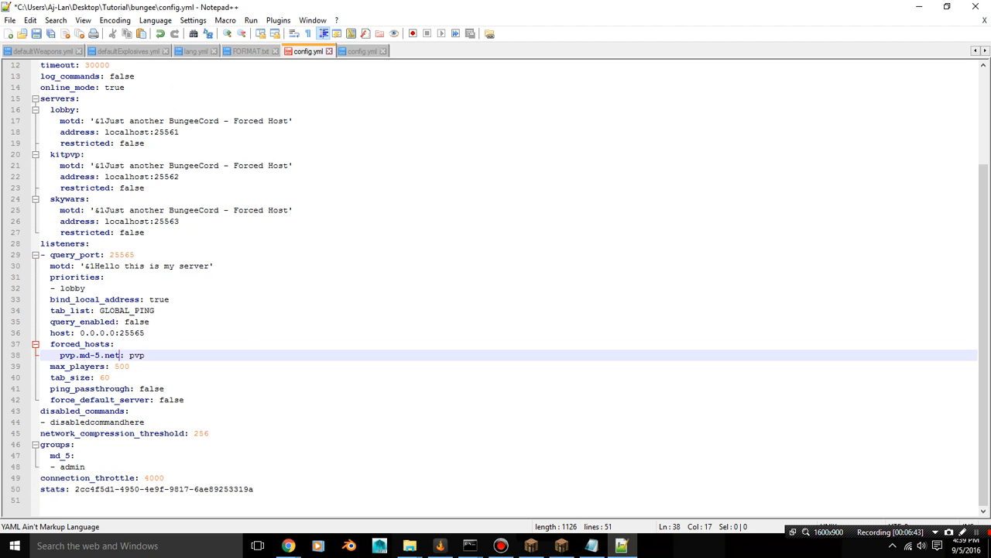
key("BackSpace")
key("BackSpace")
key("BackSpace")
key("BackSpace")
key("BackSpace")
key("BackSpace")
key("BackSpace")
key("BackSpace")
key("BackSpace")
key("BackSpace")
key("BackSpace")
key("BackSpace")
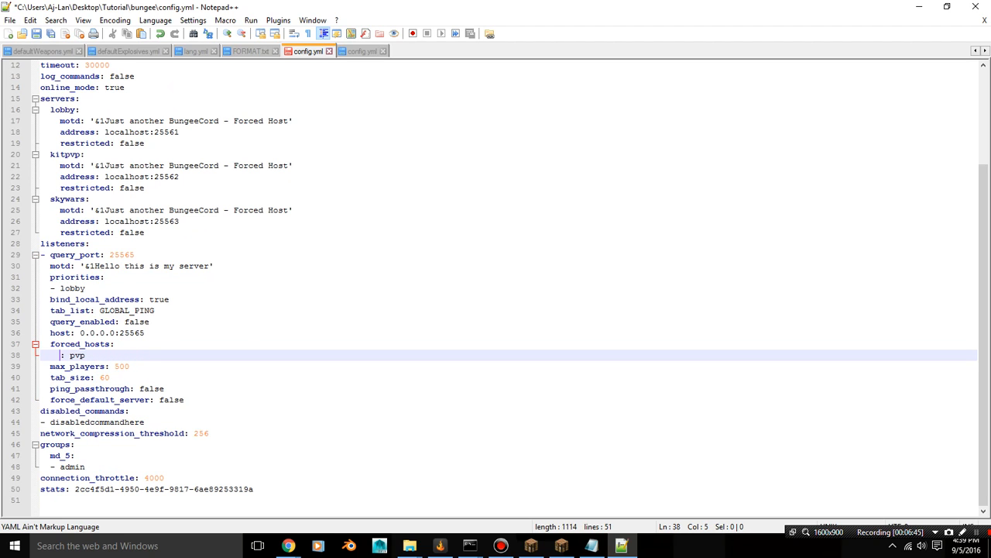
Run ipconfig in a Command Prompt to look up the computer's local IPv4 address, and close the prompt
left_click(137, 545)
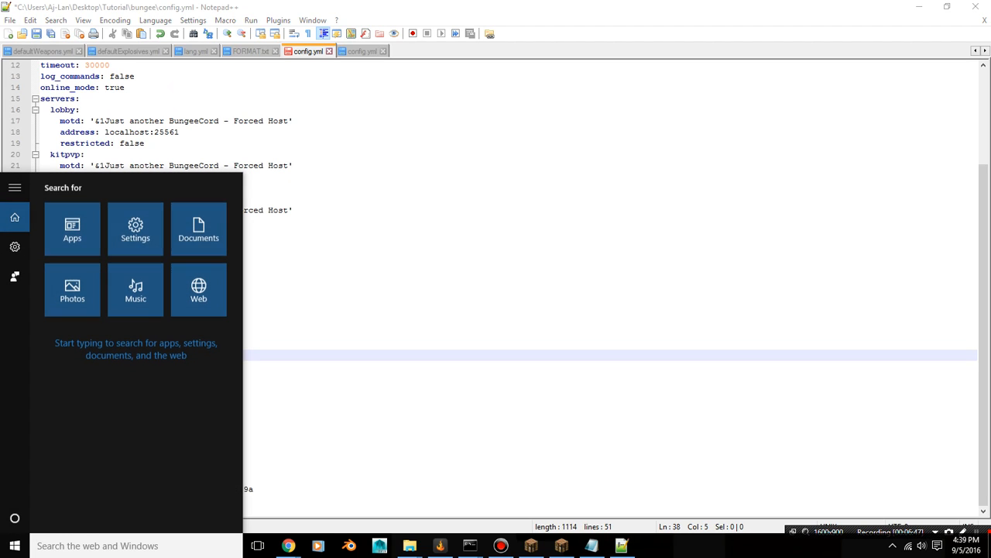
type("cmd")
key("Return")
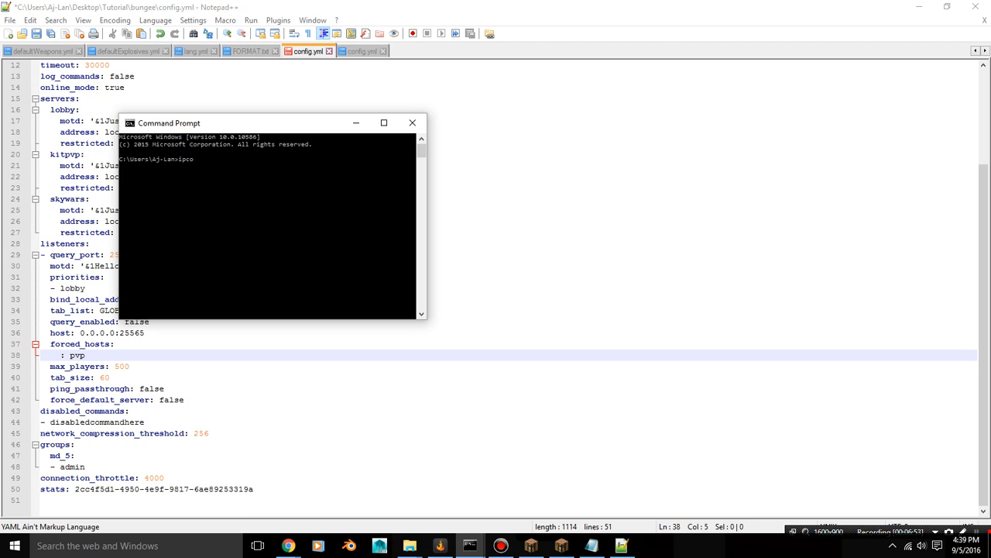
type("ipconfig")
key("Return")
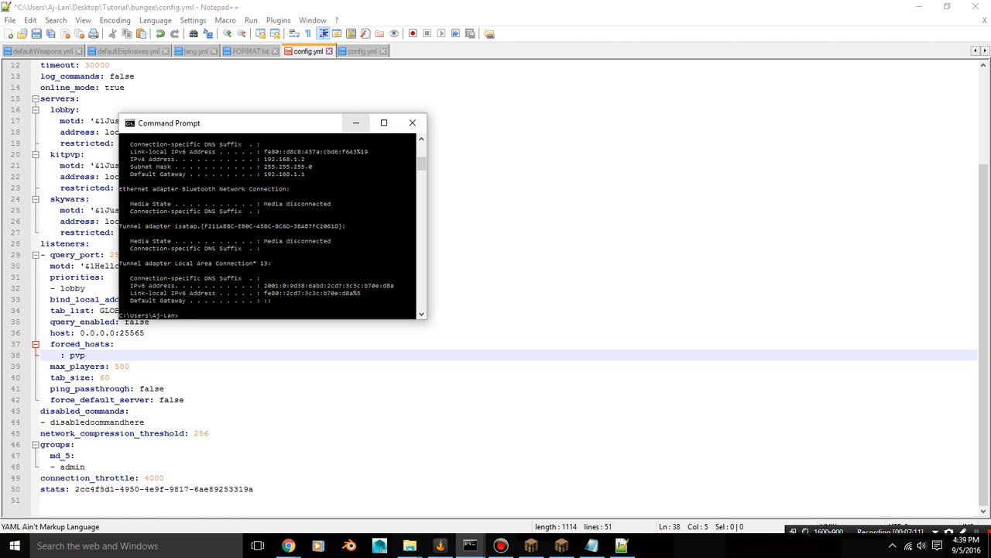
left_click(412, 122)
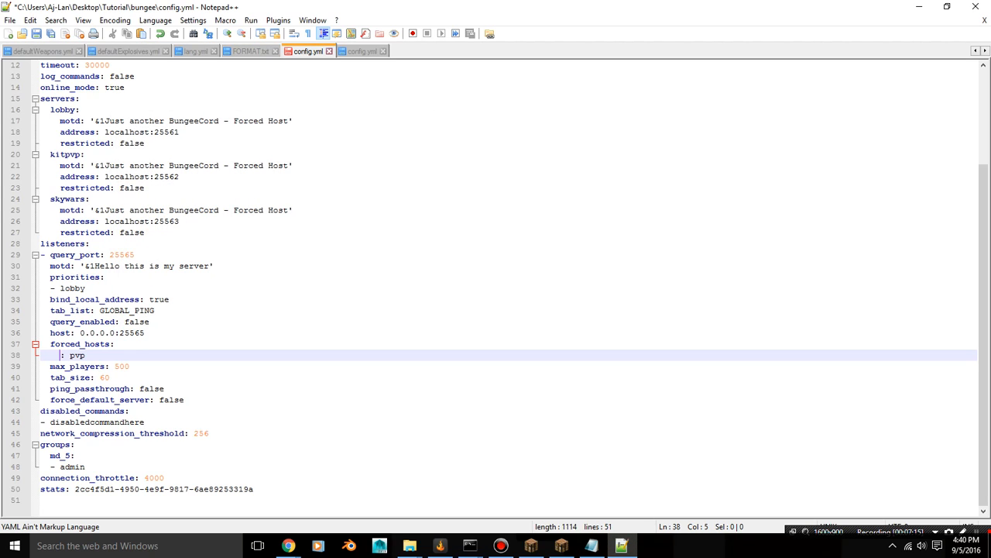
Enter 192.168.1.2 as the host name of the pvp entry under forced_hosts
type("192.168")
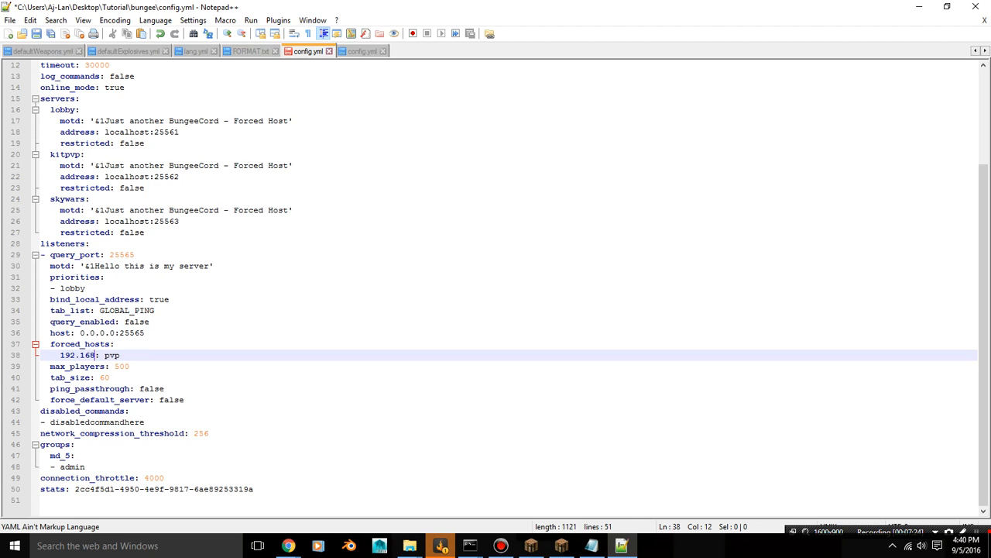
type(".1.2")
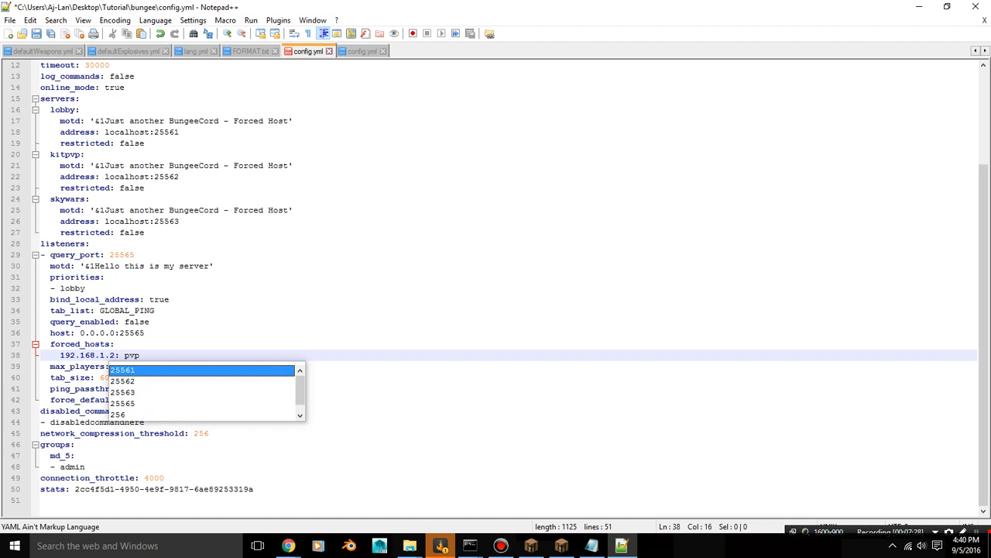
Check the IPv4 address again with ipconfig in a new Command Prompt, and close it
left_click(137, 546)
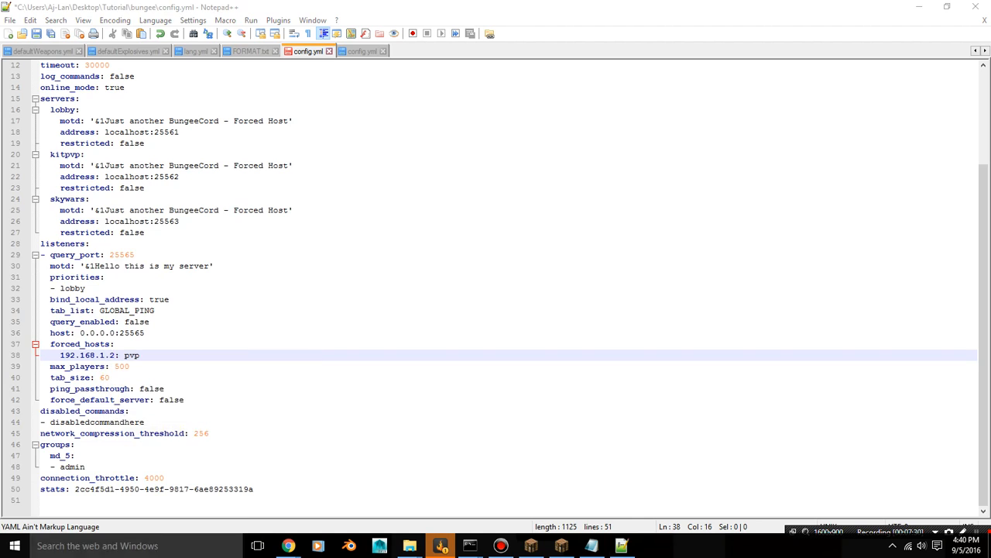
type("cmd")
key("Return")
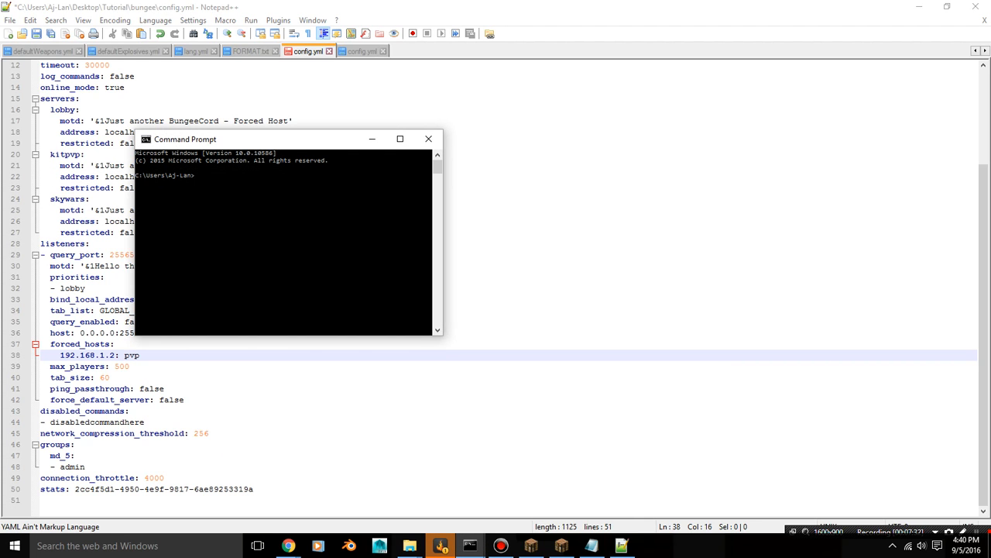
type("ipconfig")
key("Return")
left_click(428, 139)
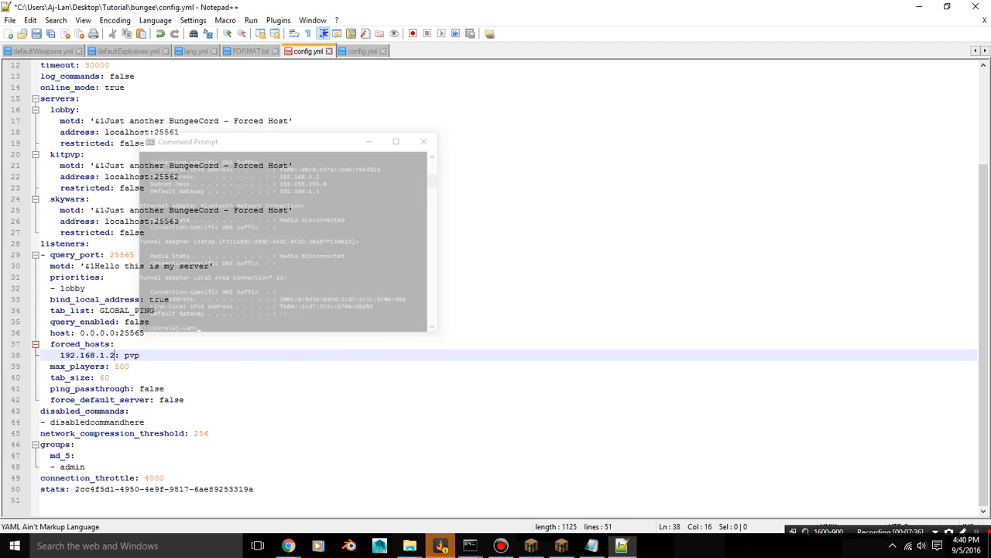
Change the target server of the 192.168.1.2 forced host from pvp to lobby
left_click(140, 355)
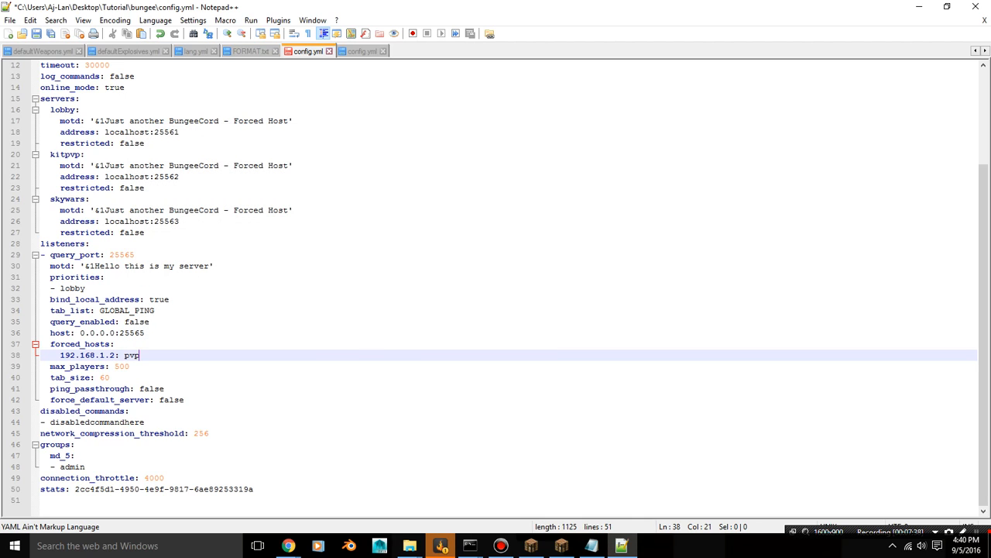
key("BackSpace")
key("BackSpace")
key("BackSpace")
type("lobby")
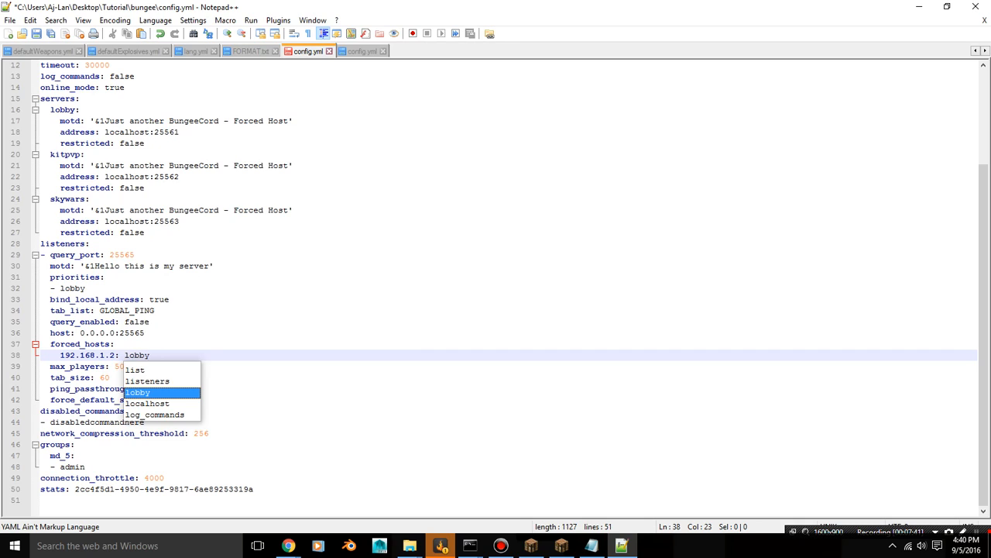
key("Return")
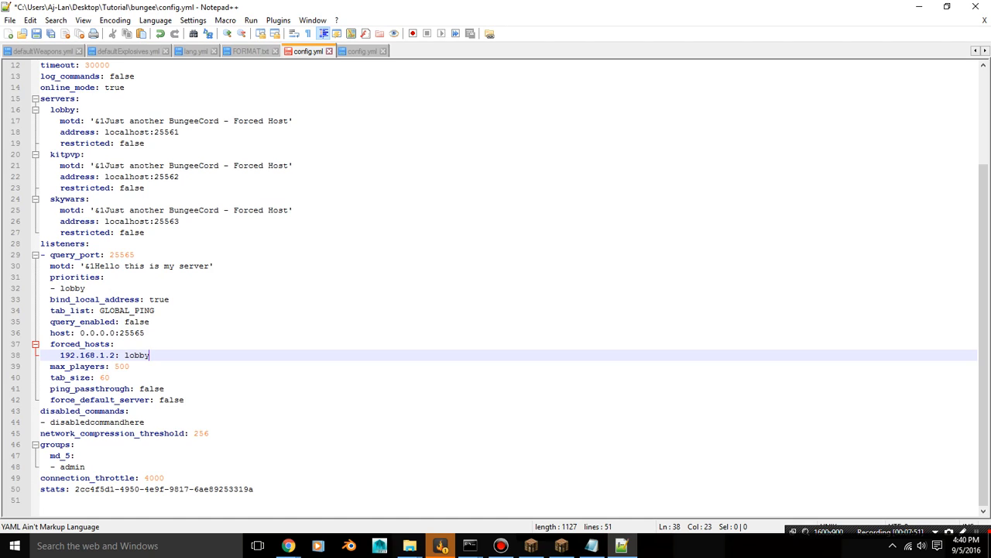
Replace md_5 under groups with the administrator's own Minecraft username, keeping the colon
left_click(68, 456)
key("BackSpace")
key("BackSpace")
key("BackSpace")
key("BackSpace")
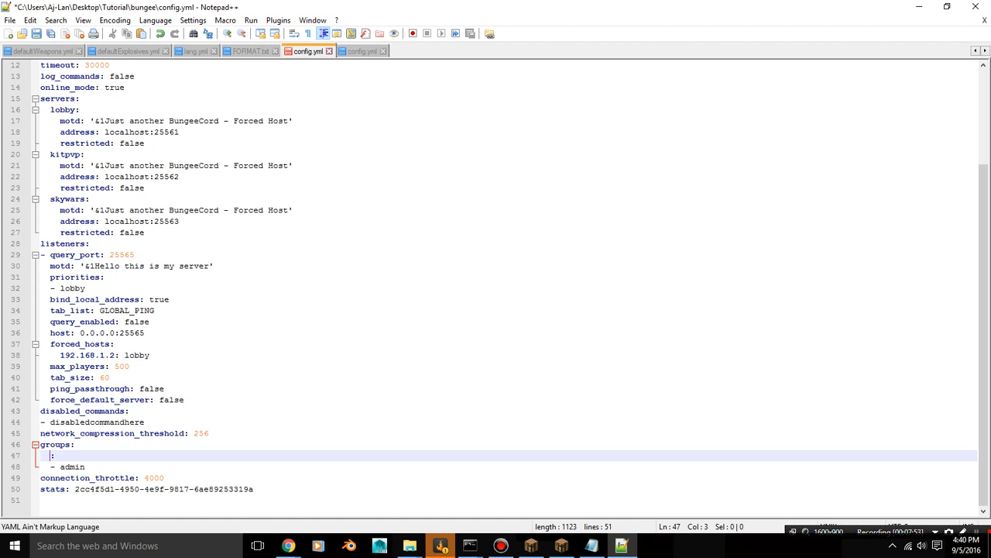
type("SillySolly")
Compare the settings with the SCA6 bungee config.yml, save the Tutorial config.yml, and close the editor
left_click(361, 51)
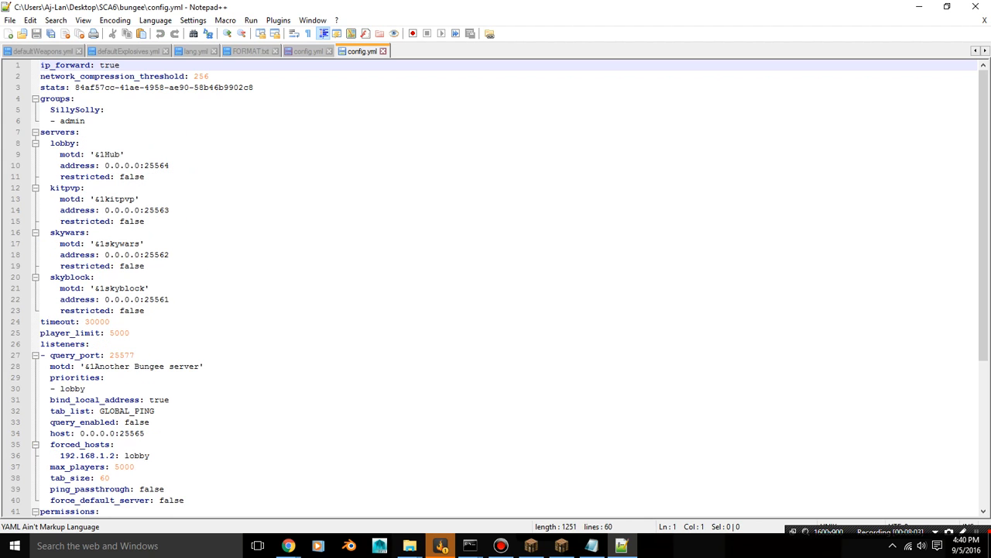
scroll(496, 287, "down", 7)
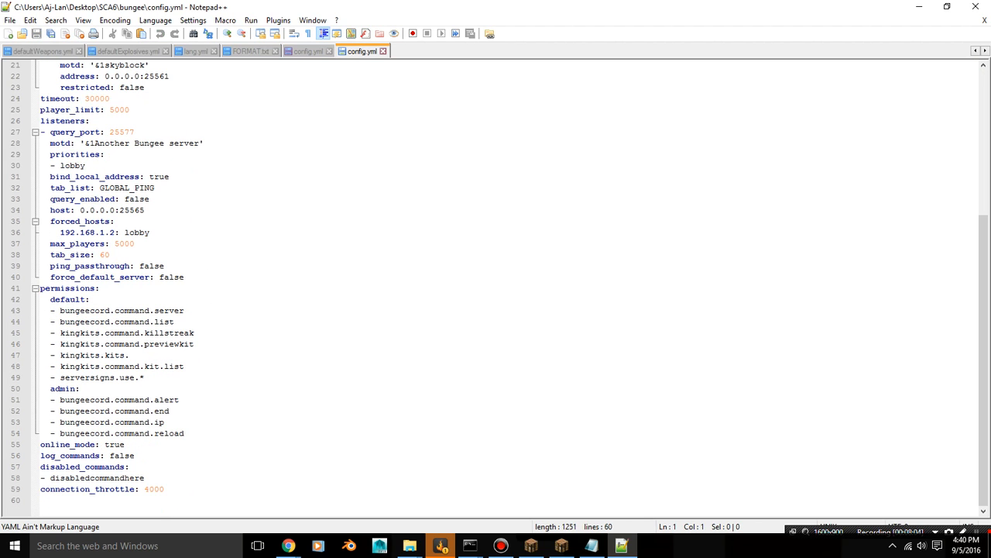
left_click(308, 51)
scroll(496, 287, "up", 4)
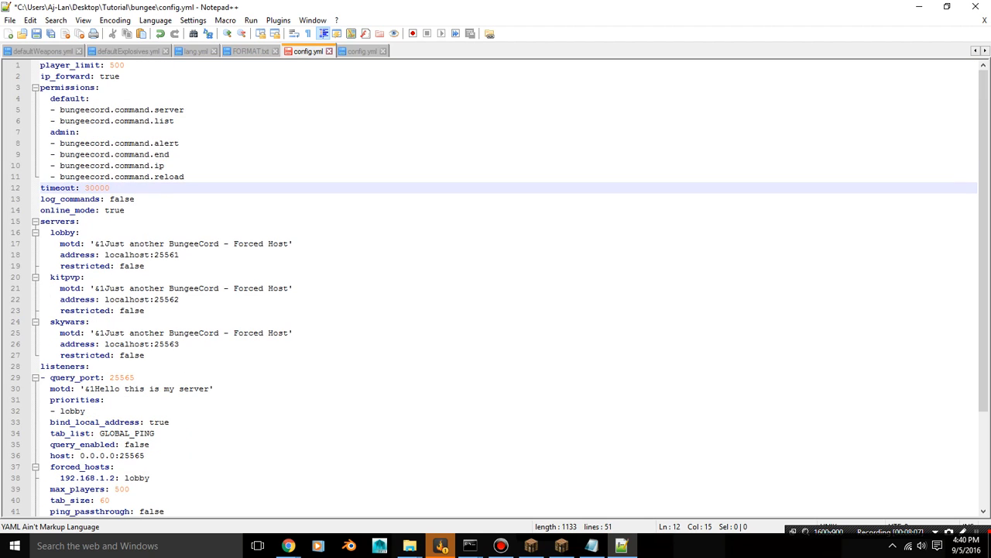
left_click(35, 34)
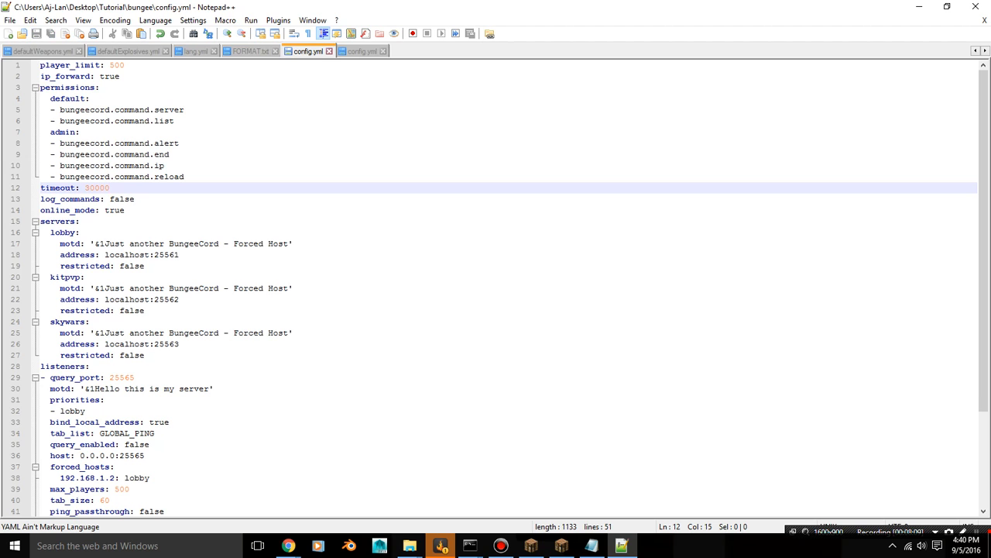
left_click(976, 6)
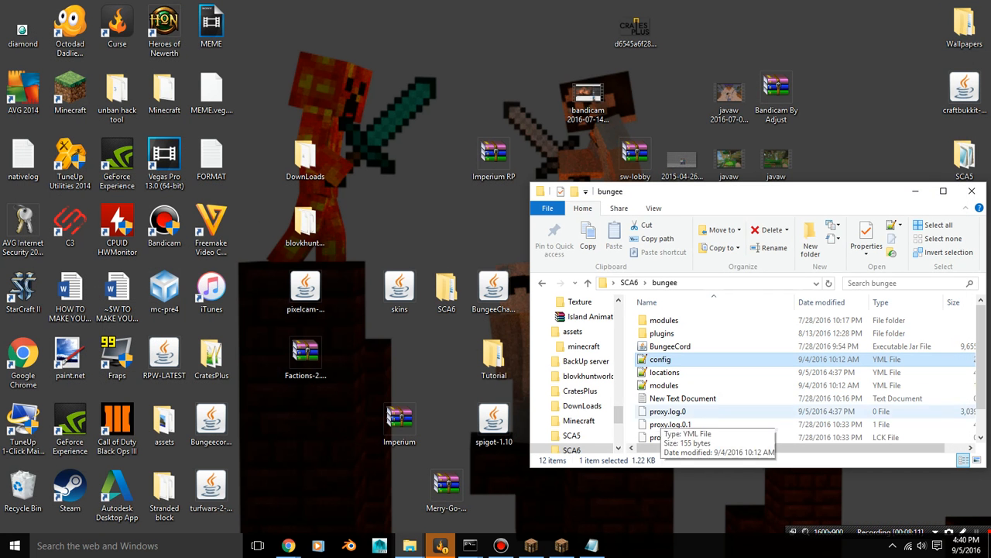
Look through the files in the SCA6 bungee and kitpvp folders, and close the folder window
scroll(651, 387, "down", 1)
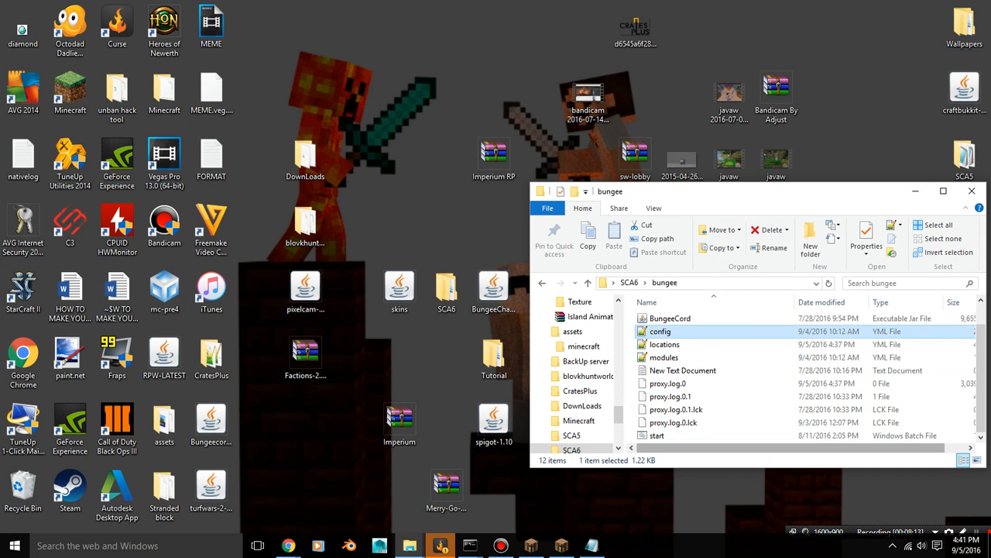
left_click(977, 533)
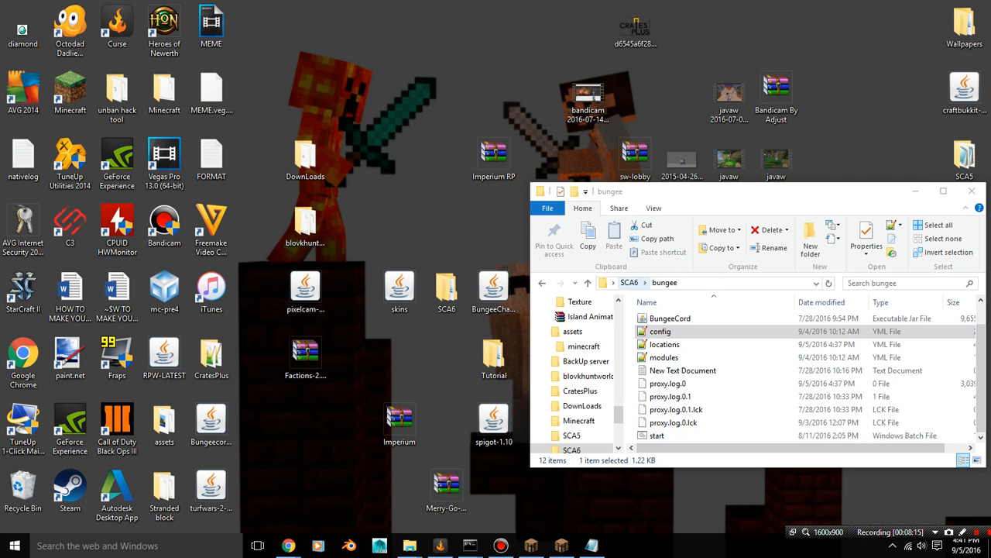
left_click(629, 283)
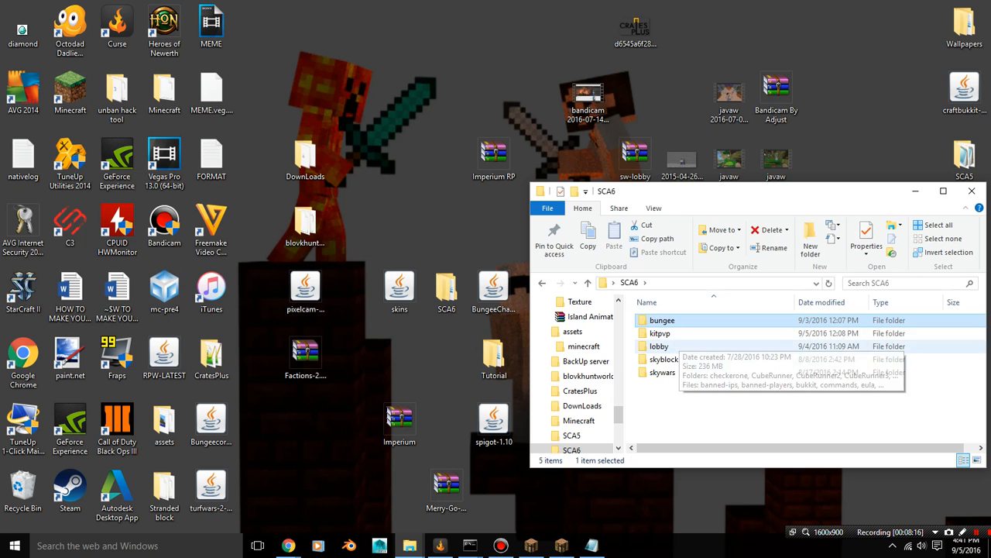
double_click(660, 333)
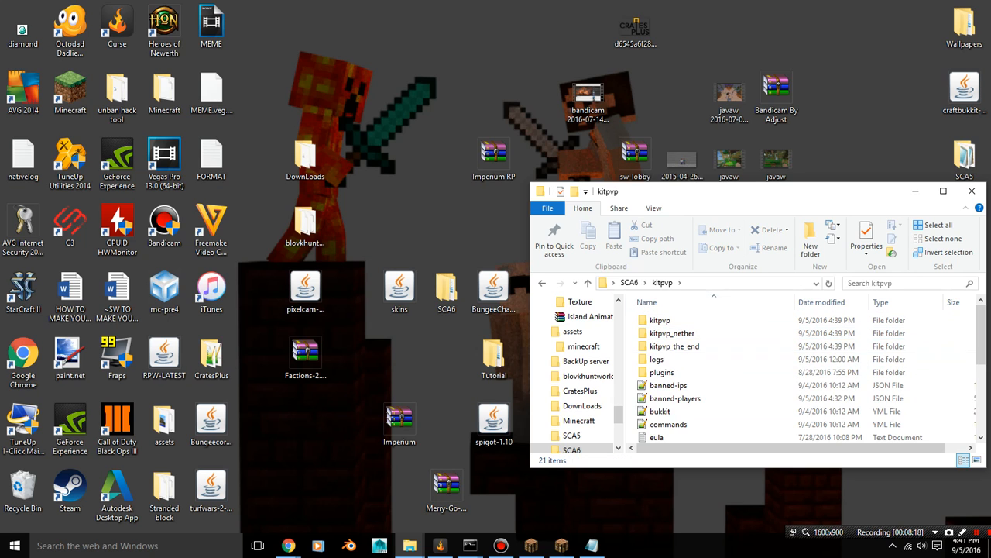
scroll(775, 372, "down", 3)
scroll(774, 372, "up", 3)
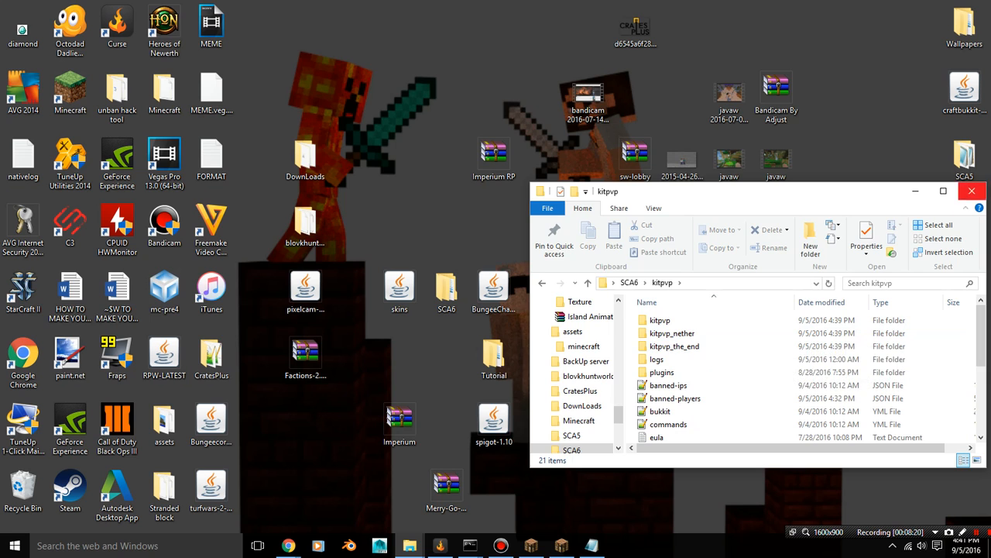
left_click(971, 191)
Open config.yml from the Tutorial folder's bungee subfolder, review its settings, and close the editor
double_click(494, 354)
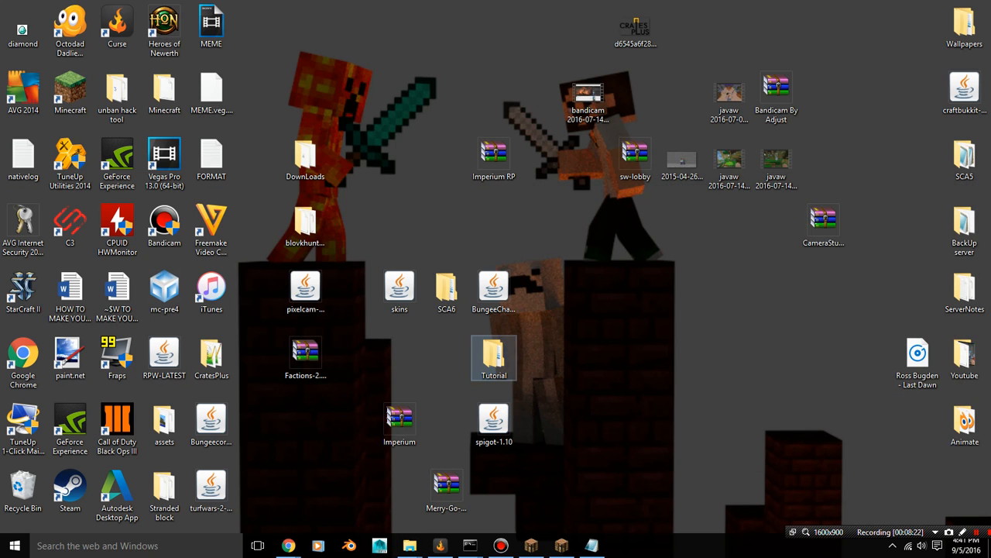
double_click(663, 320)
double_click(658, 359)
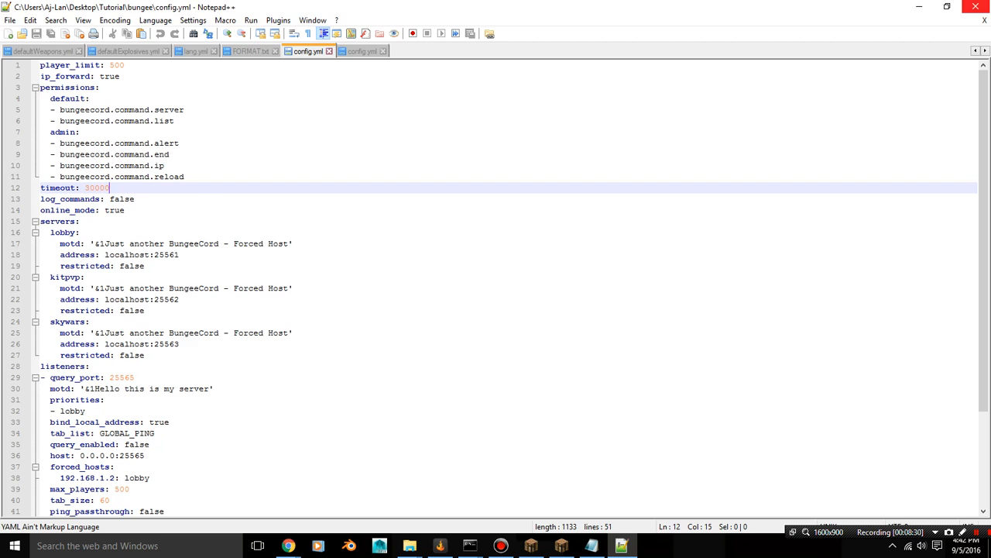
left_click(976, 7)
Copy the spigot-1.10 jar from the desktop into the kitpvp folder inside Tutorial
left_click(632, 282)
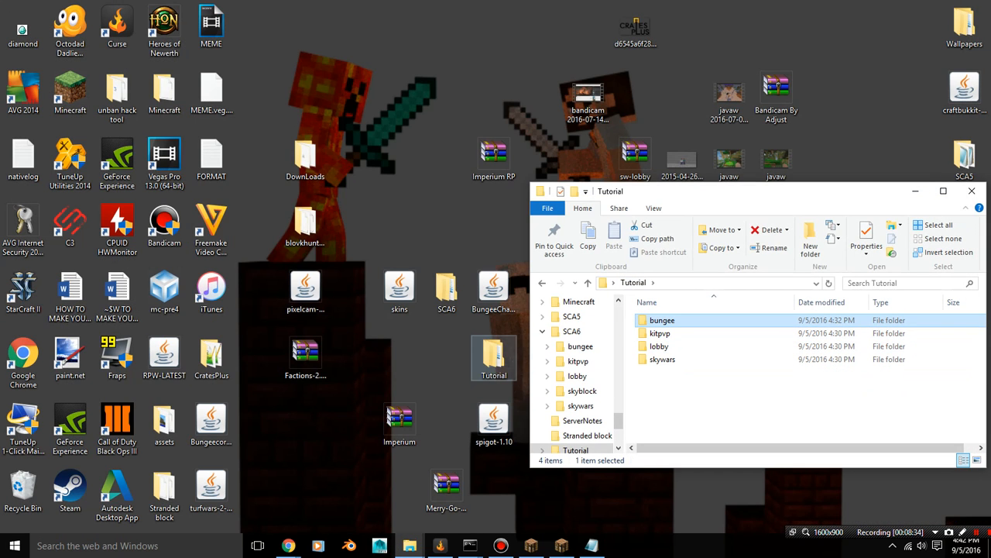
double_click(660, 333)
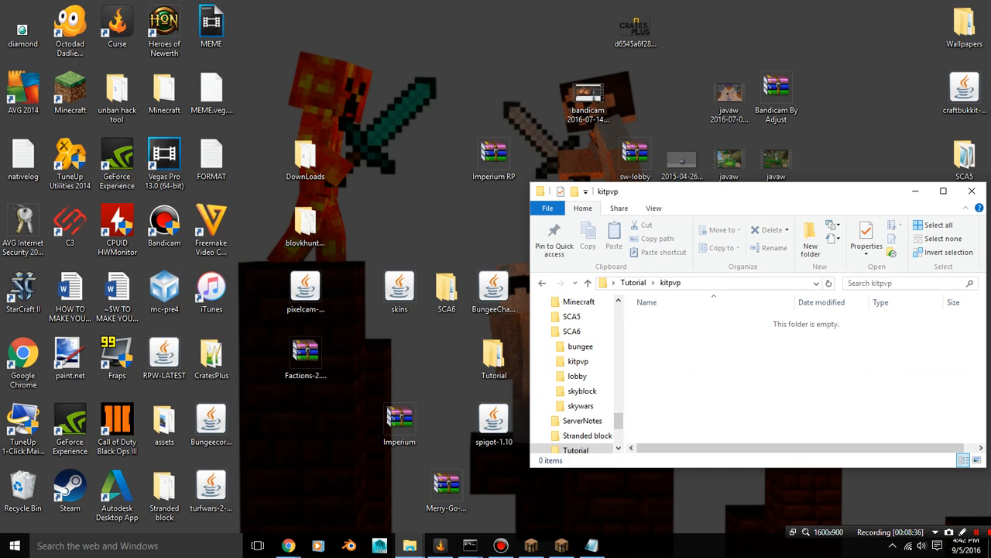
left_click(493, 422)
right_click(496, 426)
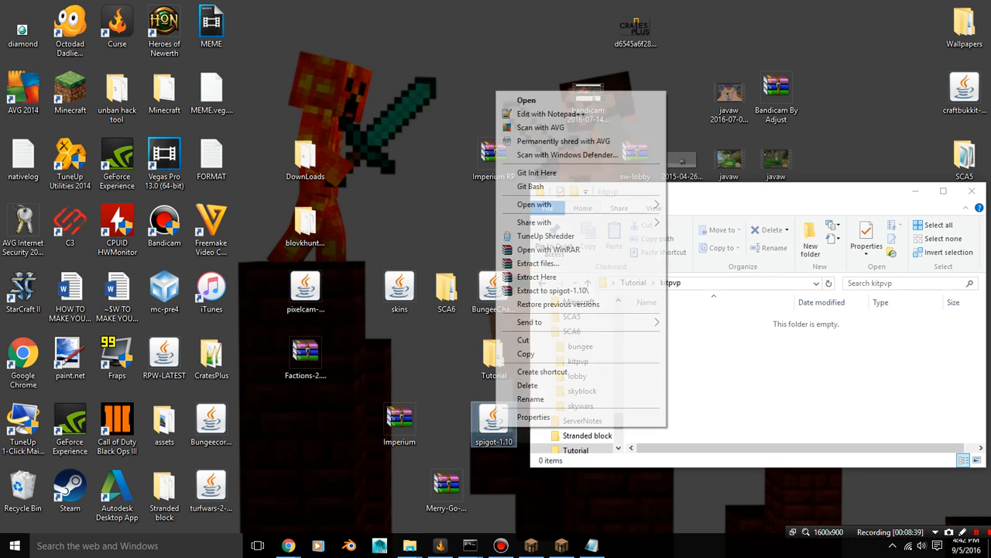
left_click(531, 353)
right_click(658, 362)
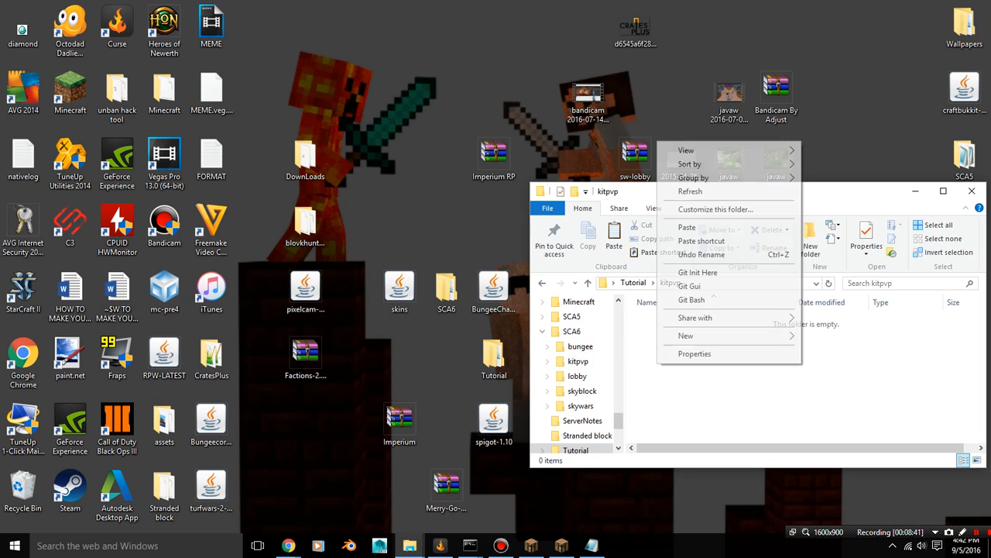
left_click(688, 227)
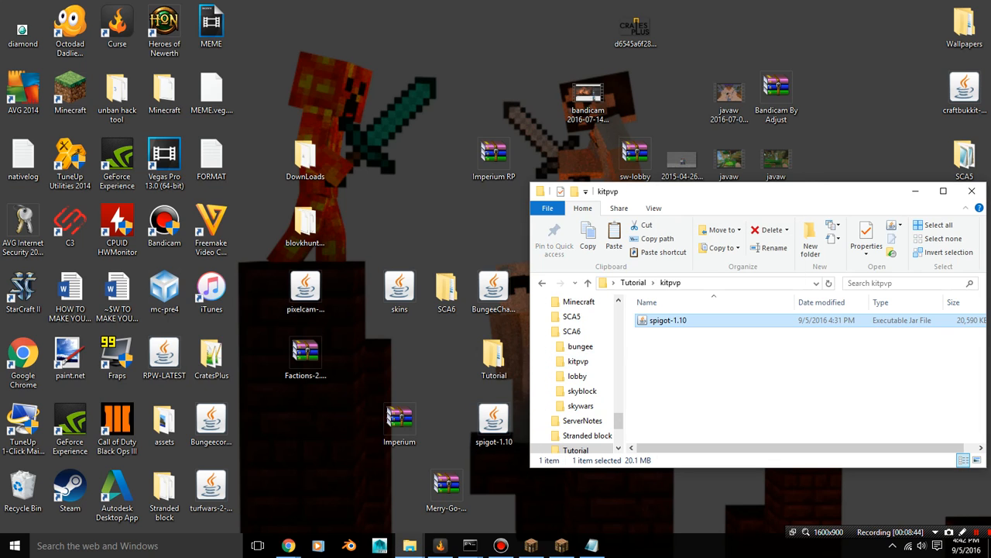
left_click(697, 372)
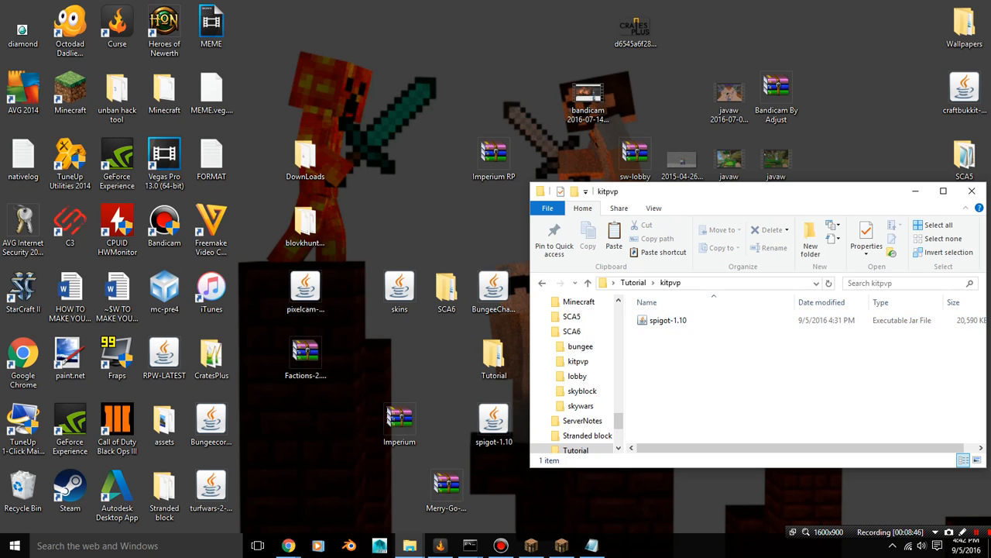
Launch the proxy with the STart batch file in Tutorial's bungee folder, review its console output, and close the console
left_click(633, 282)
double_click(659, 319)
double_click(658, 424)
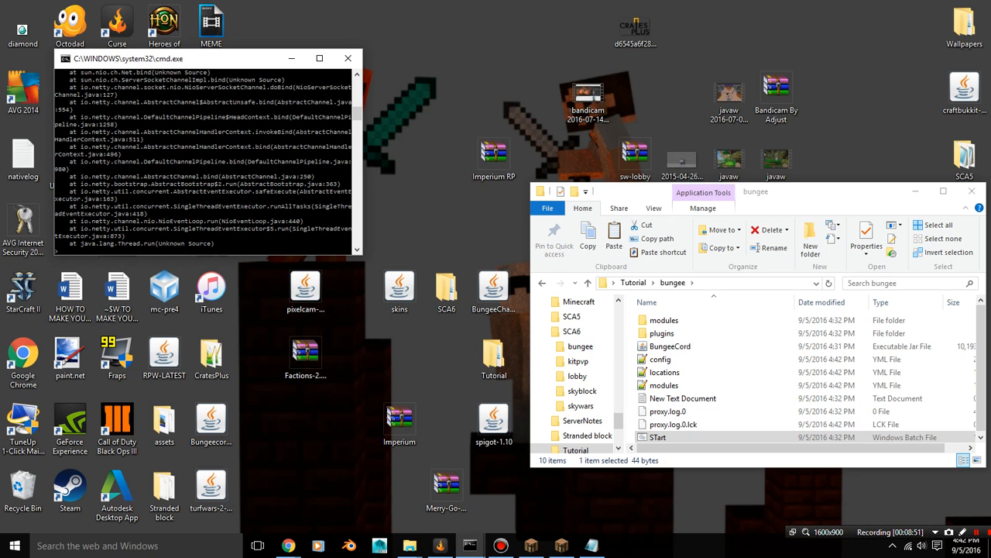
scroll(208, 163, "up", 7)
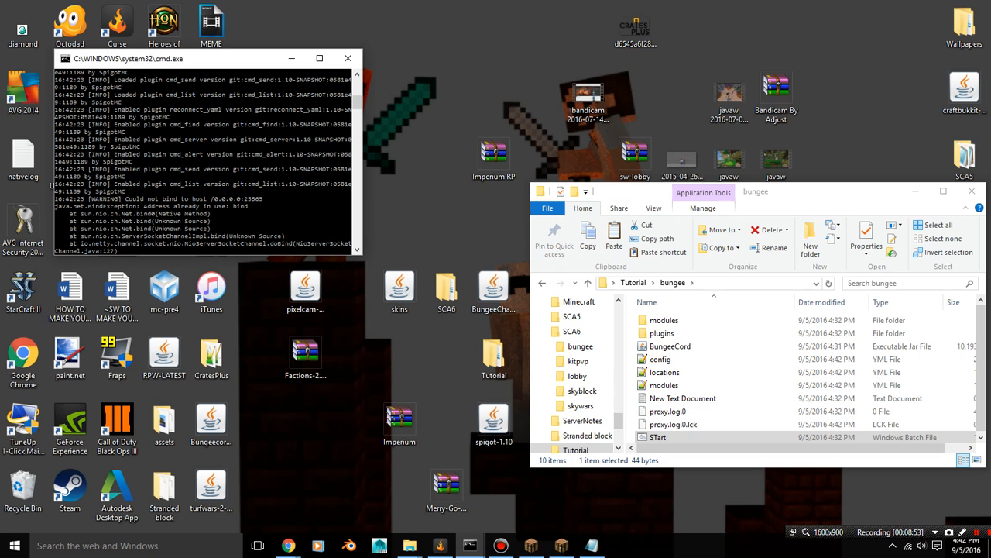
scroll(208, 163, "down", 2)
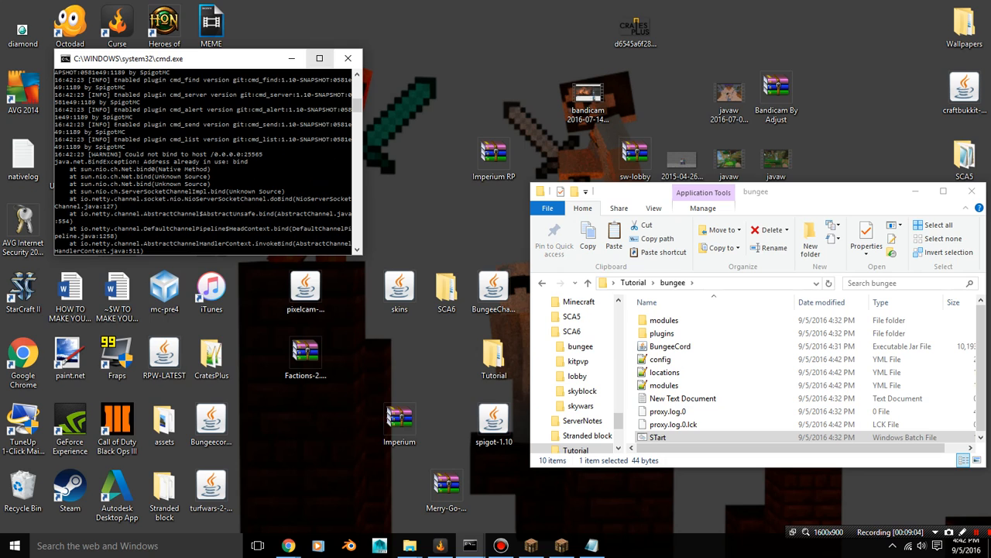
left_click(348, 58)
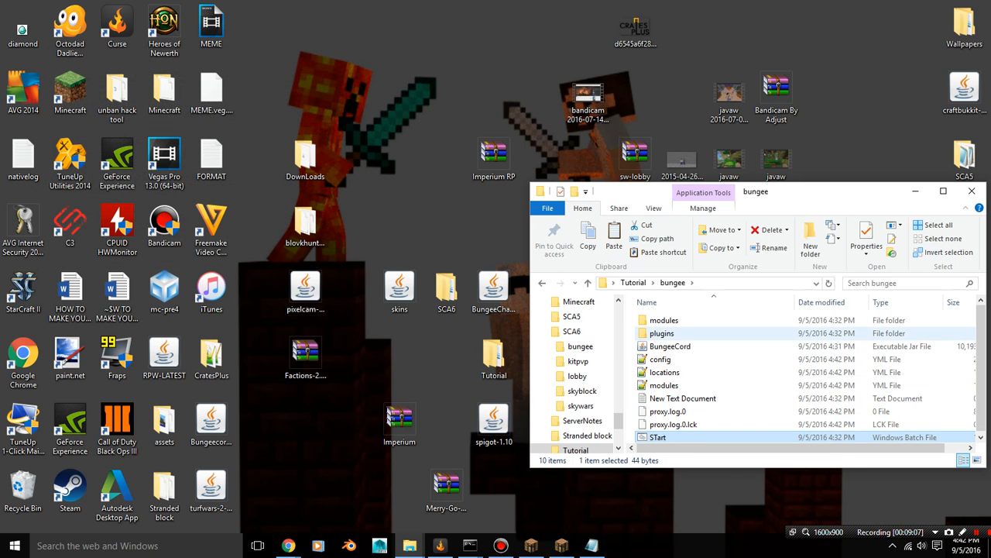
Create a new text document in Tutorial's kitpvp folder with its default name and open it
left_click(633, 281)
double_click(660, 333)
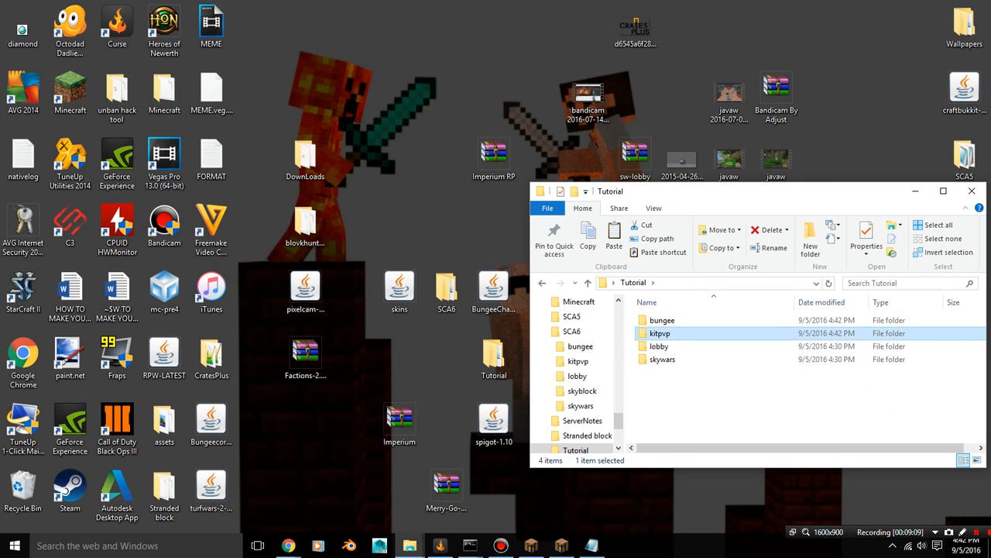
right_click(698, 115)
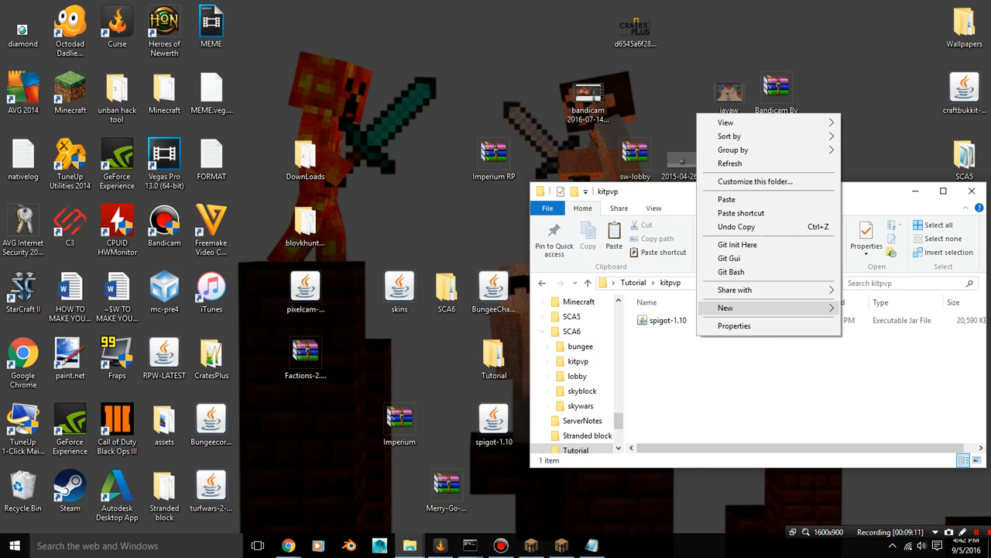
mouse_move(774, 307)
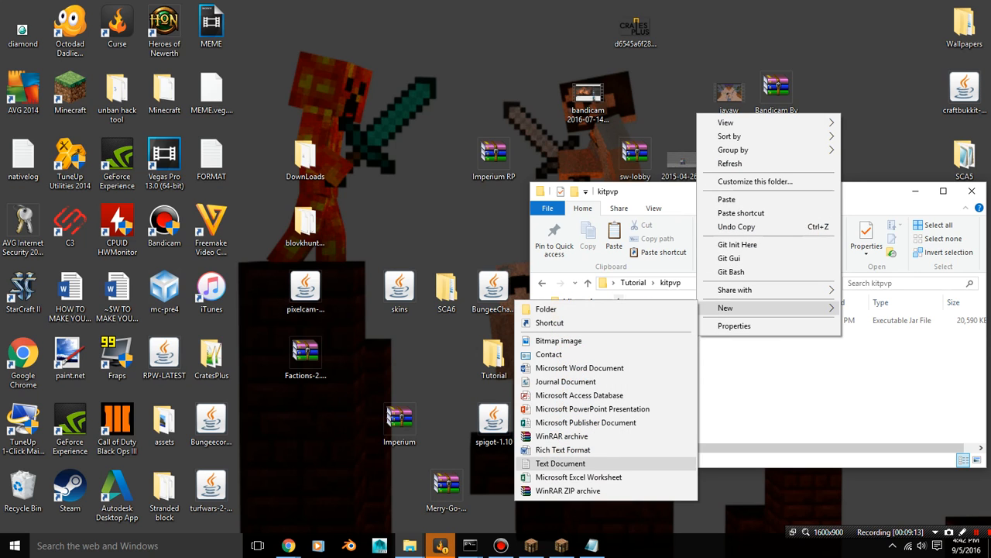
left_click(561, 463)
key("Return")
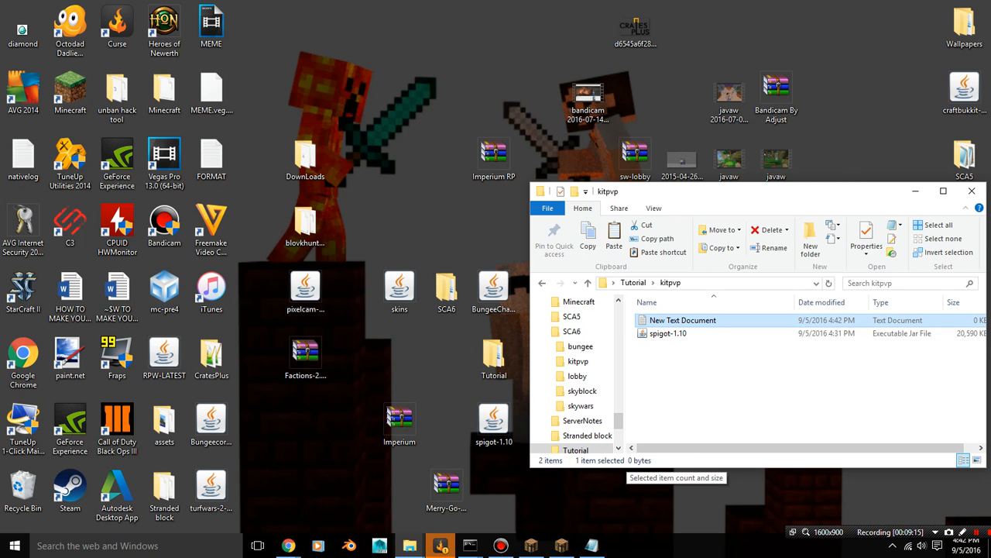
key("Return")
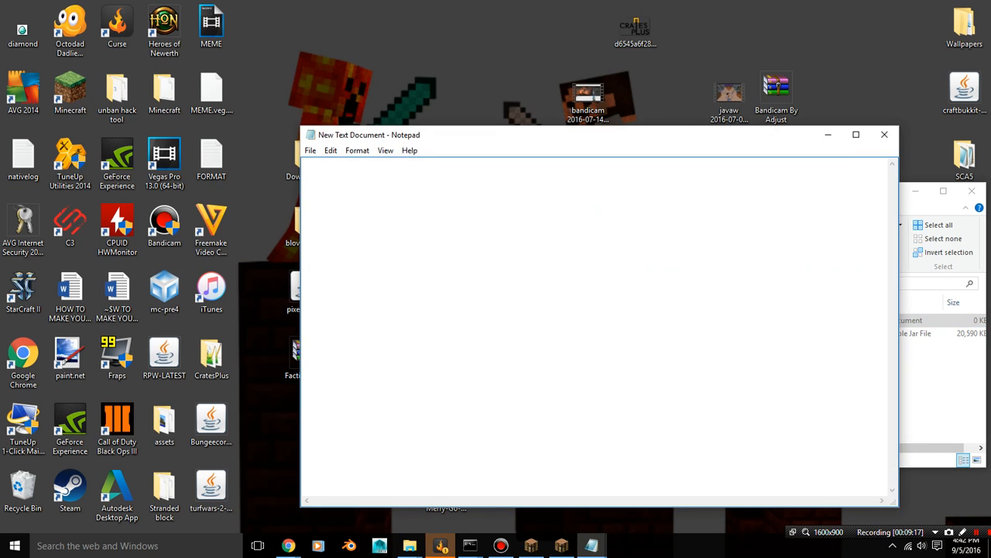
Copy the Spigot launch command from the desktop's FORMAT file into the new document and change its jar name to spigot-1.10.jar
double_click(211, 159)
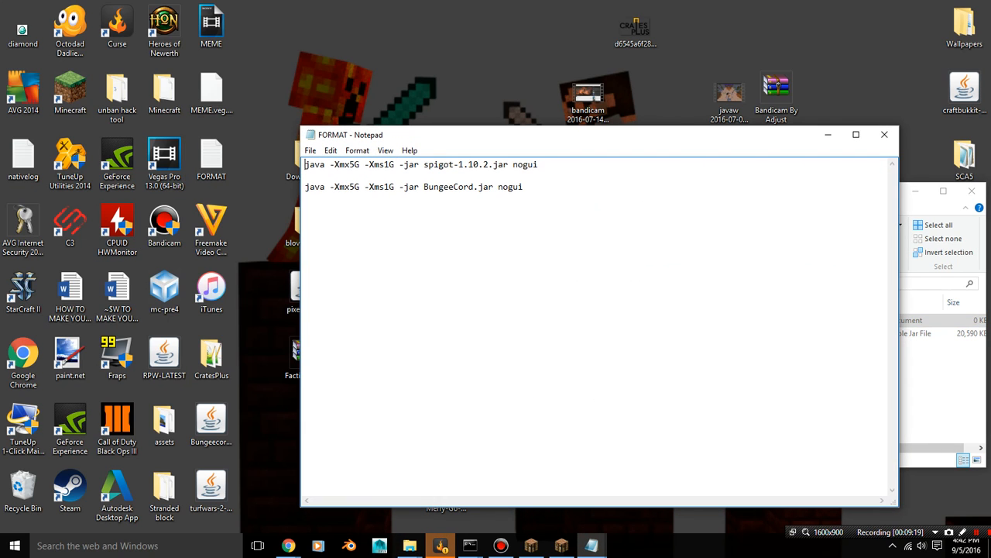
left_click_drag(305, 164, 539, 164)
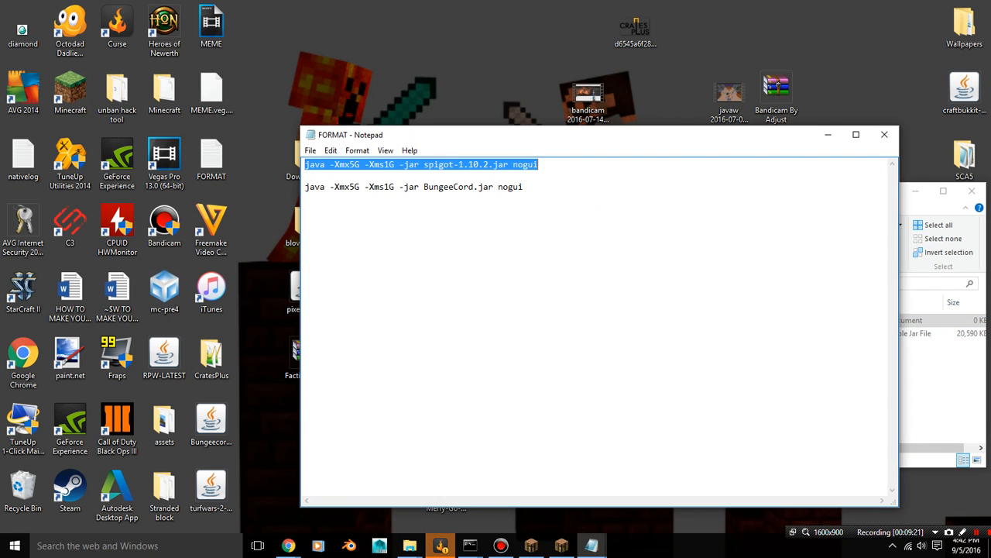
right_click(511, 165)
left_click(541, 207)
left_click(534, 217)
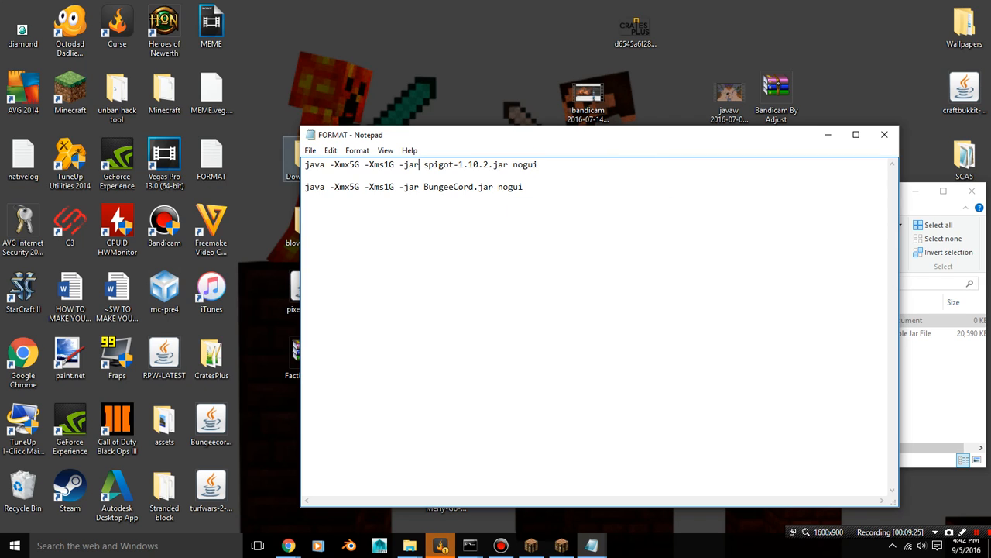
left_click(330, 150)
mouse_move(310, 151)
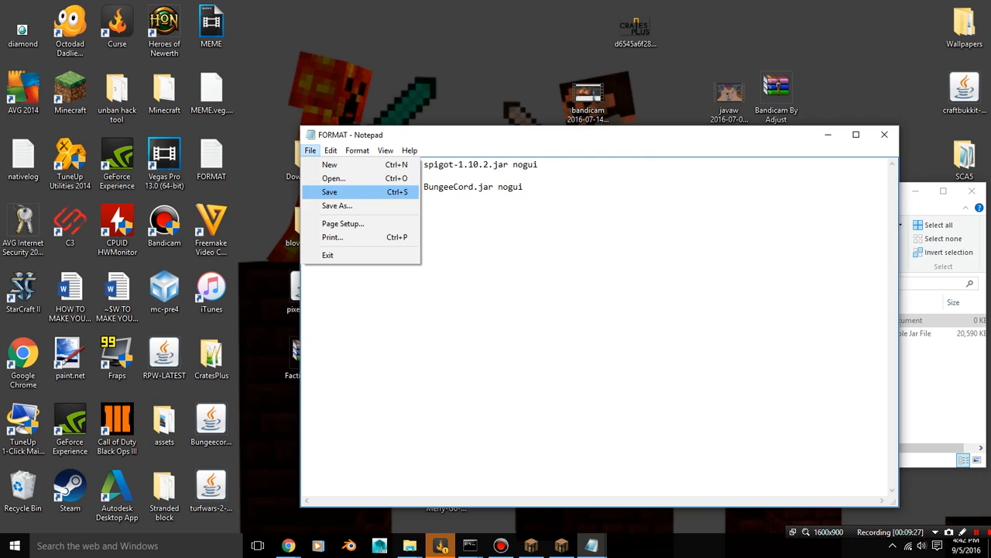
left_click(885, 135)
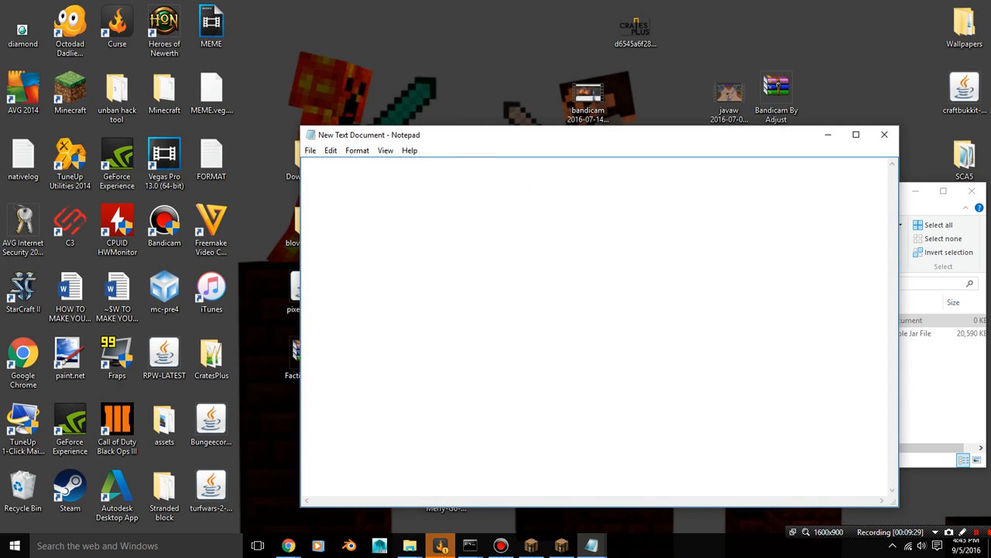
key("ctrl+v")
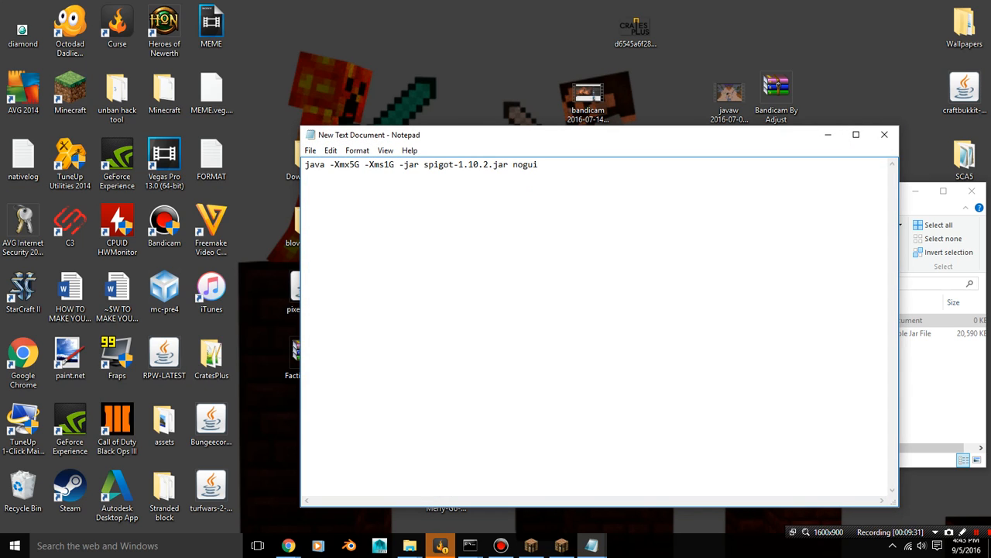
key("BackSpace")
key("BackSpace")
Save the launch command as Start.bat in the kitpvp folder with the file type All Files, and close the document
left_click(310, 150)
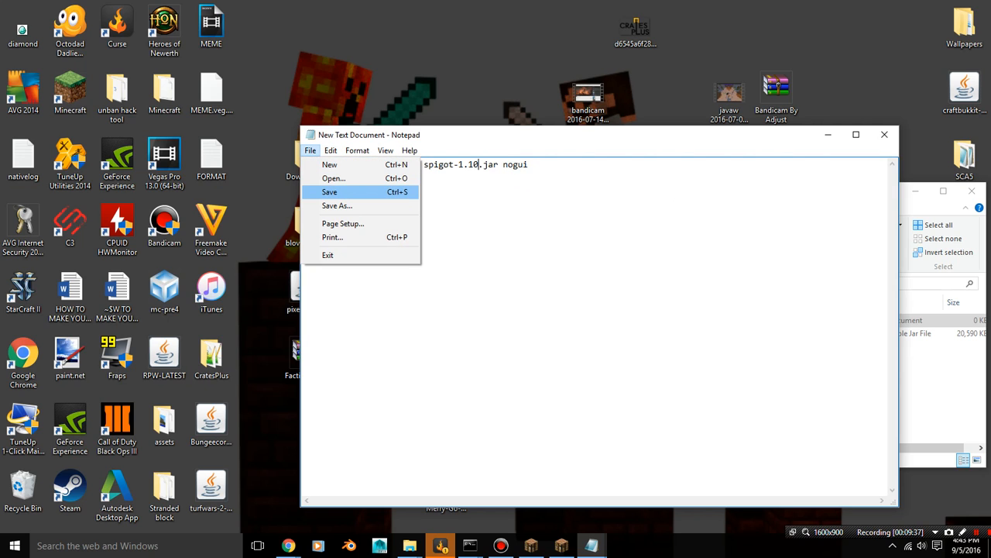
key("Return")
key("BackSpace")
type("S")
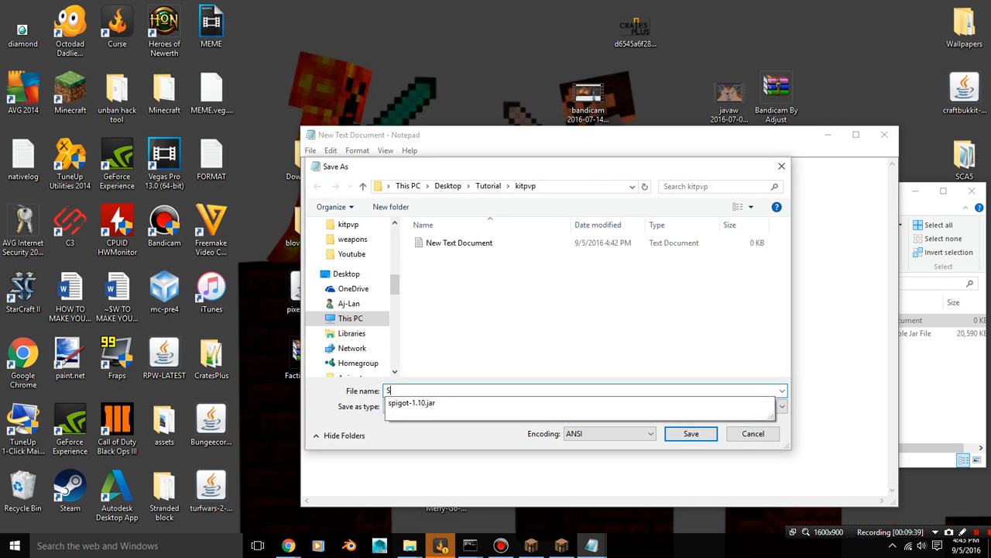
type("tart.bat")
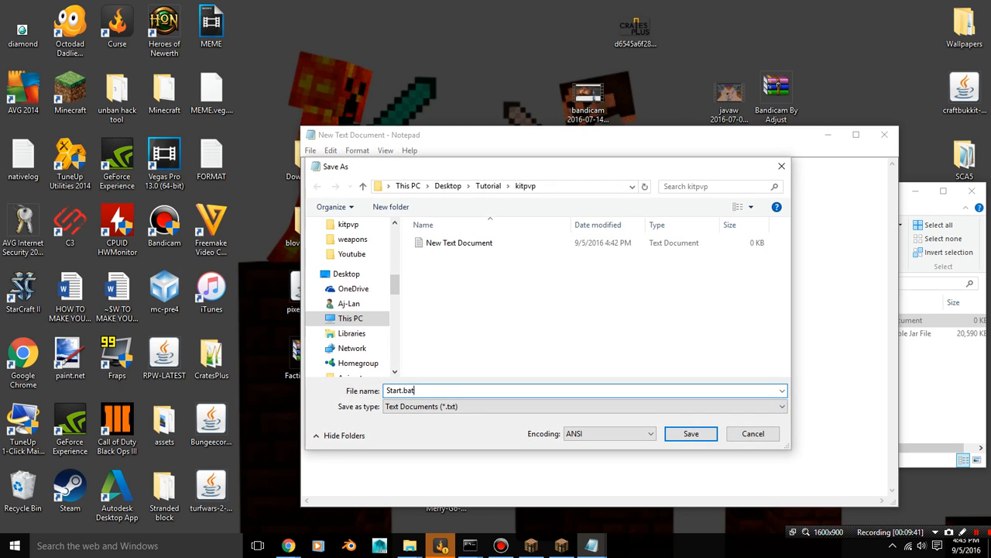
left_click(585, 406)
left_click(585, 427)
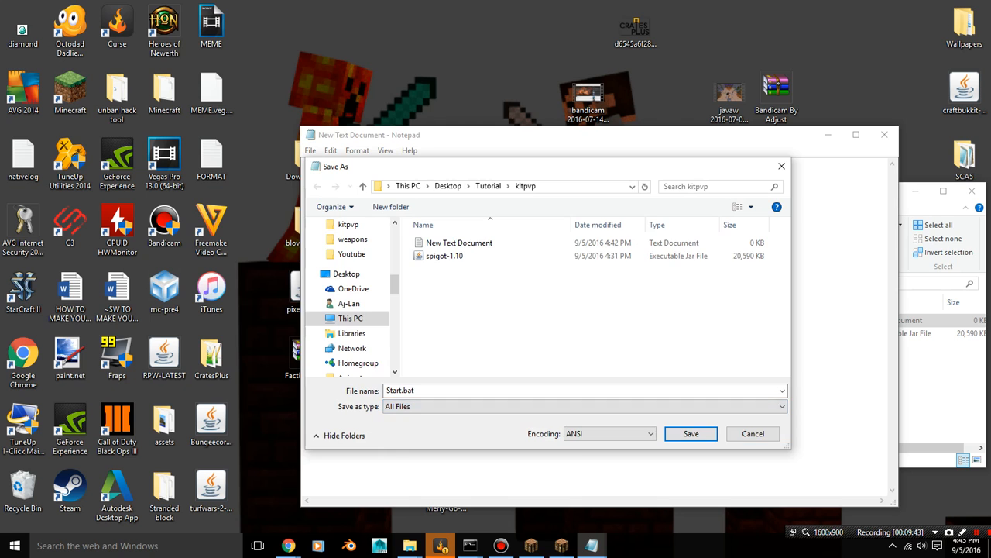
key("Return")
left_click(885, 135)
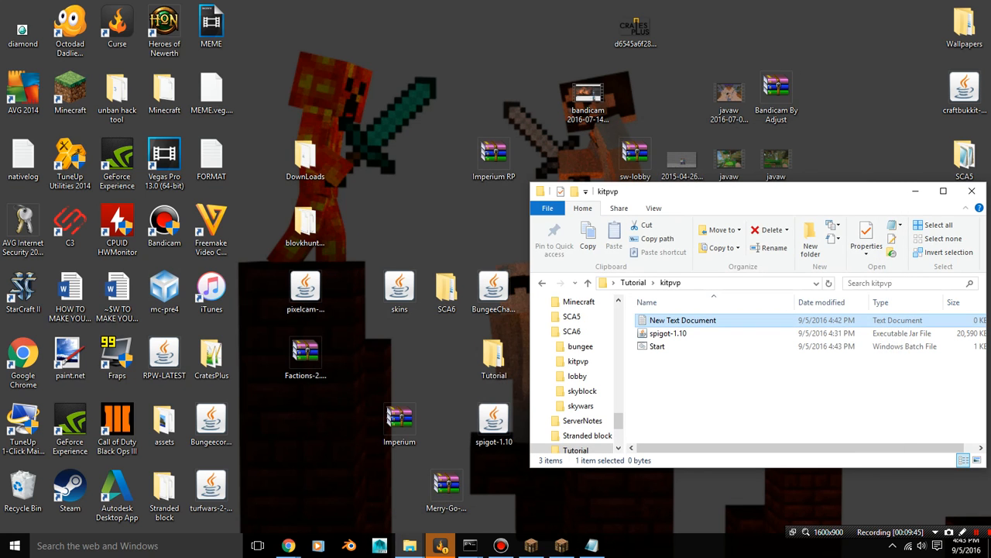
Run the kitpvp Start batch file, set eula=true in the eula file it generates, and save and close that file
double_click(658, 347)
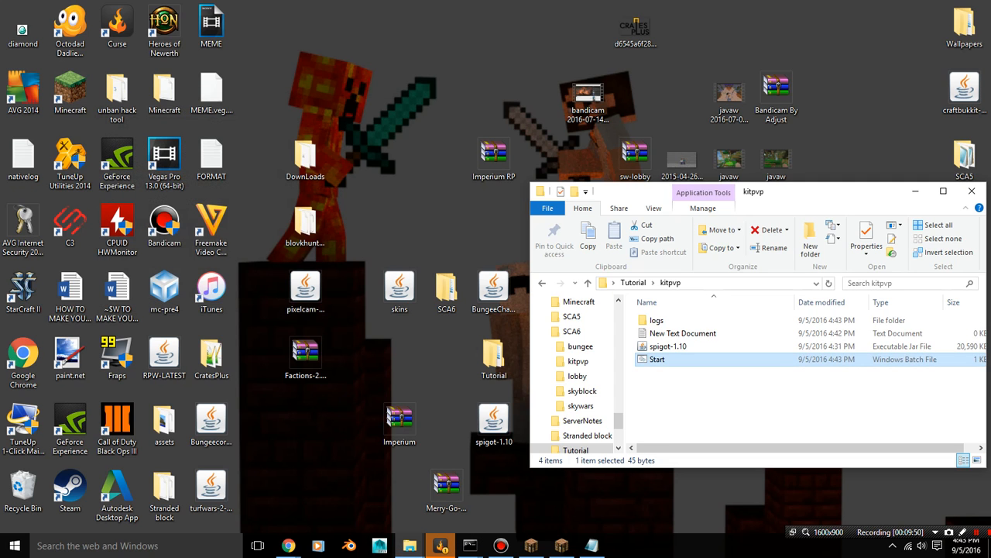
double_click(657, 334)
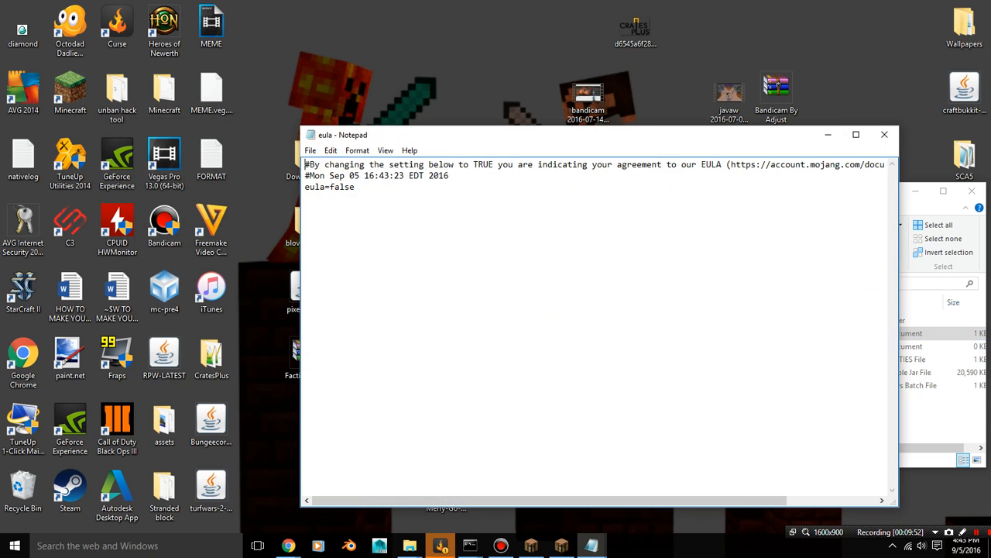
key("BackSpace")
key("BackSpace")
key("BackSpace")
key("BackSpace")
key("BackSpace")
type("true")
left_click(311, 150)
left_click(331, 191)
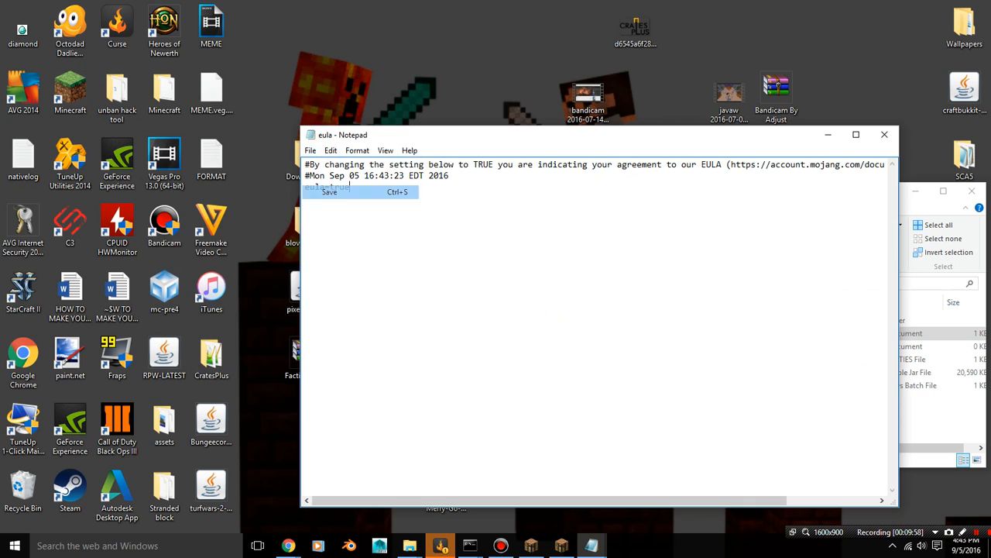
left_click(885, 134)
Check kitpvp's server.properties, close it, and run the Start batch file again to generate the remaining server files
double_click(660, 358)
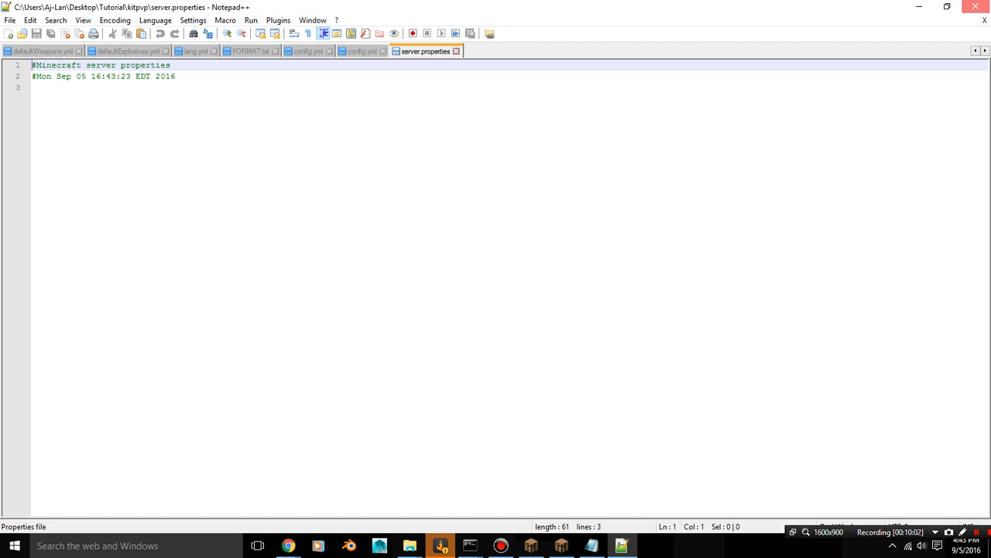
left_click(976, 6)
double_click(657, 385)
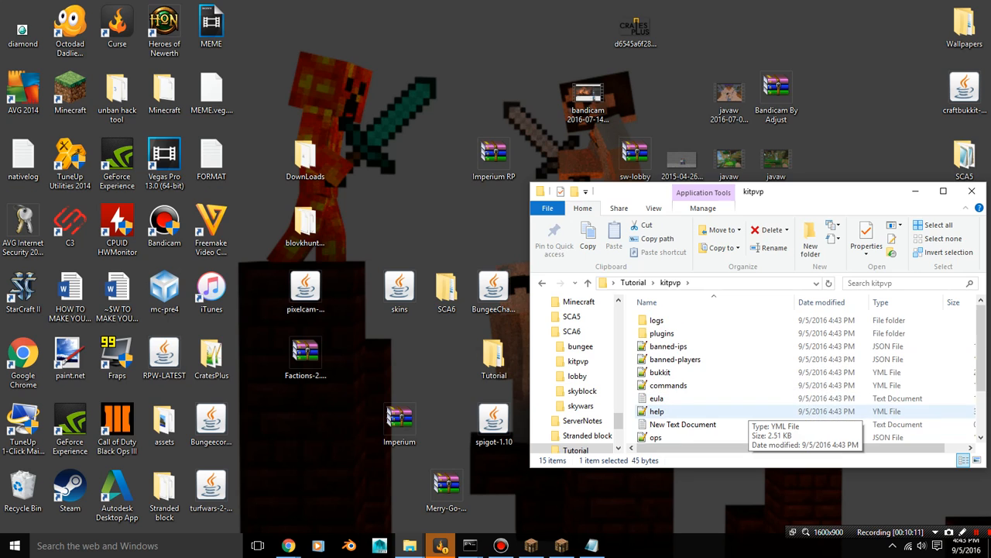
scroll(748, 373, "down", 2)
scroll(750, 385, "up", 2)
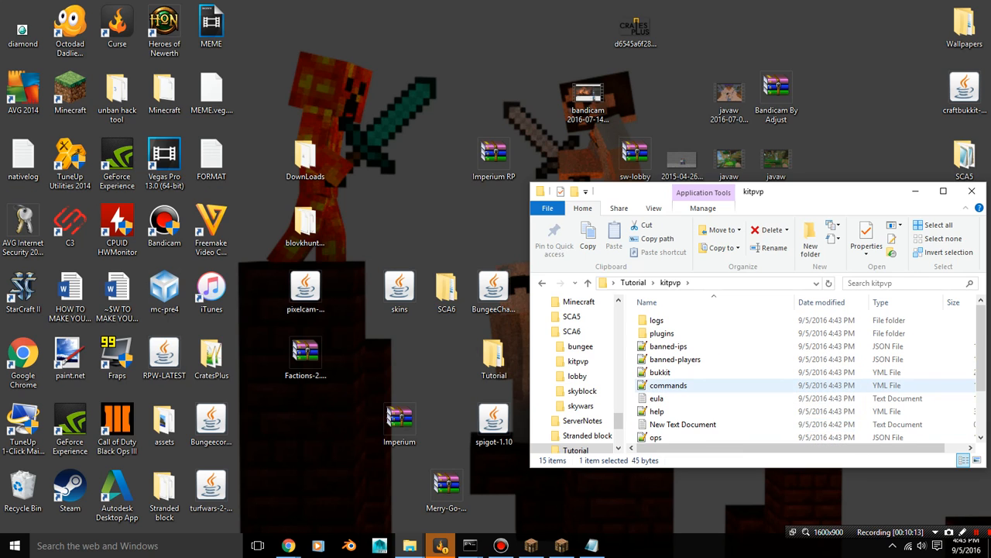
scroll(749, 387, "down", 2)
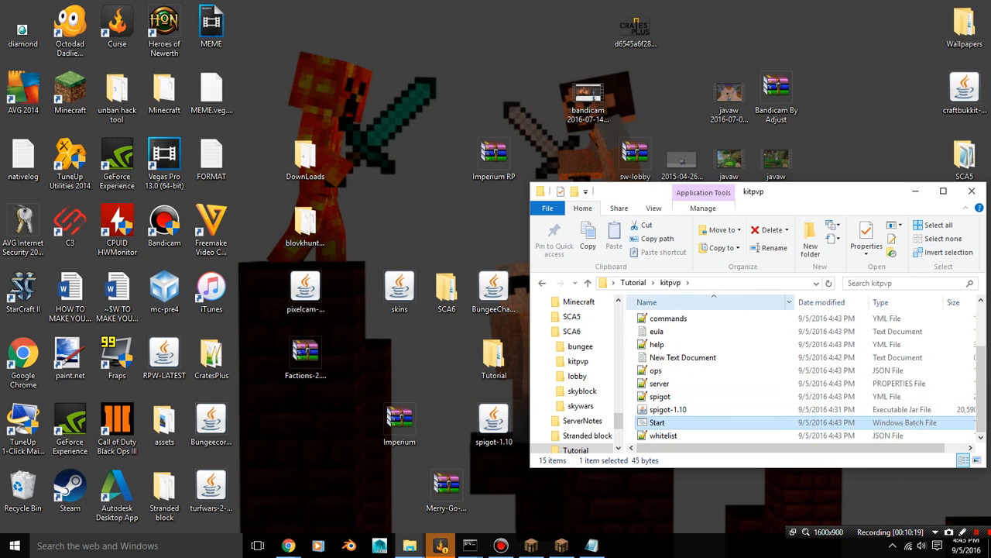
Open kitpvp's server.properties and set online-mode to false
double_click(660, 384)
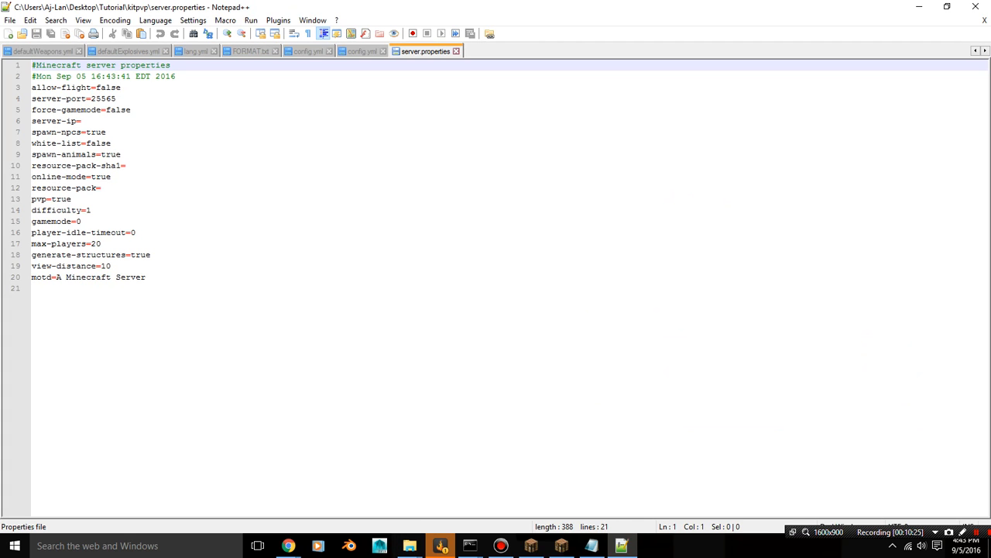
left_click(112, 177)
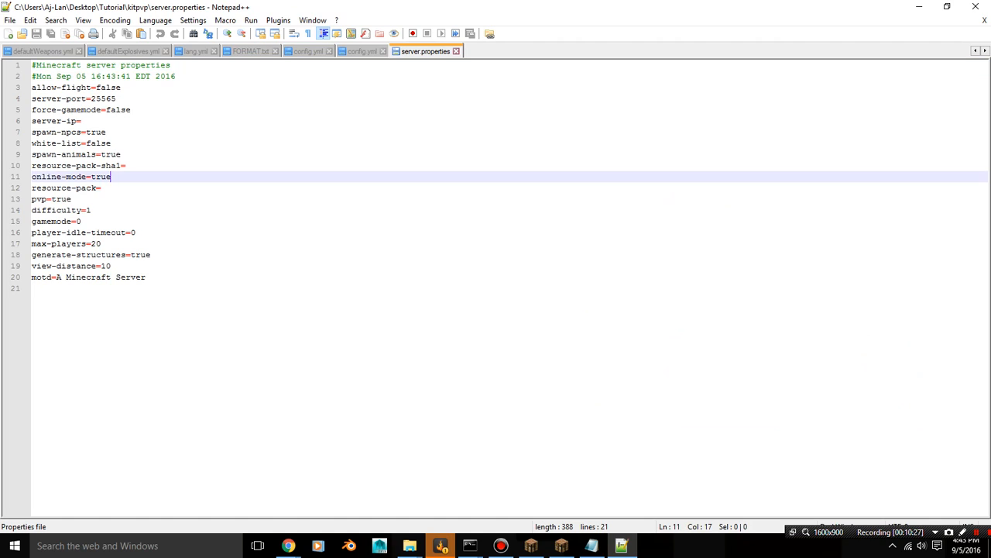
key("BackSpace")
key("BackSpace")
key("BackSpace")
key("BackSpace")
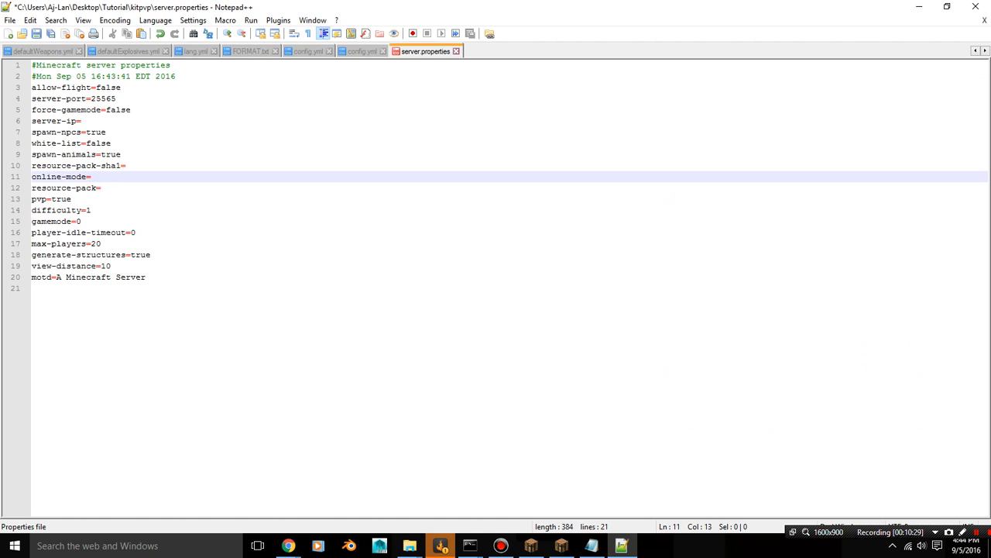
type("fals===")
key("BackSpace")
key("BackSpace")
key("BackSpace")
type("e")
Set server-ip to 192.168.1.2 in kitpvp's server.properties
left_click(82, 121)
type("1")
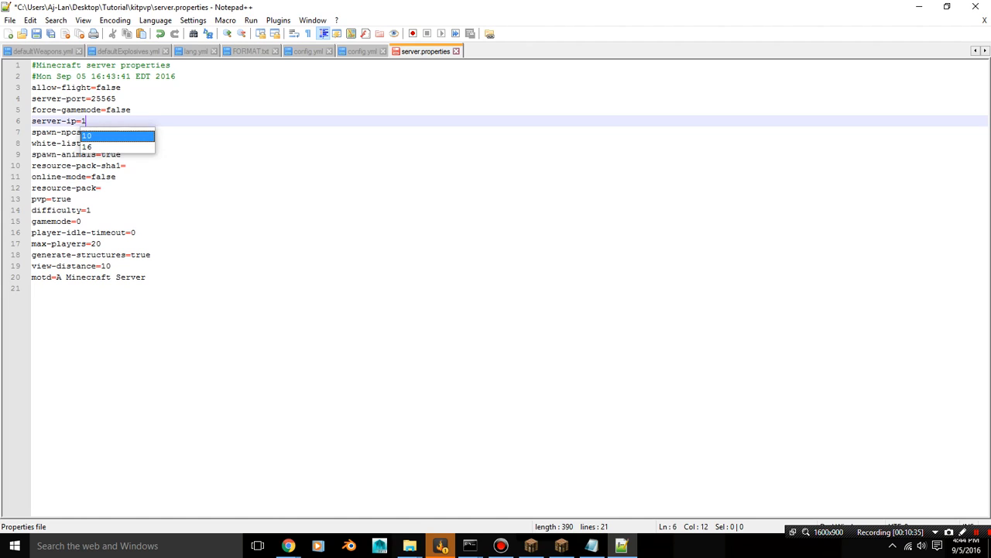
type("92.1")
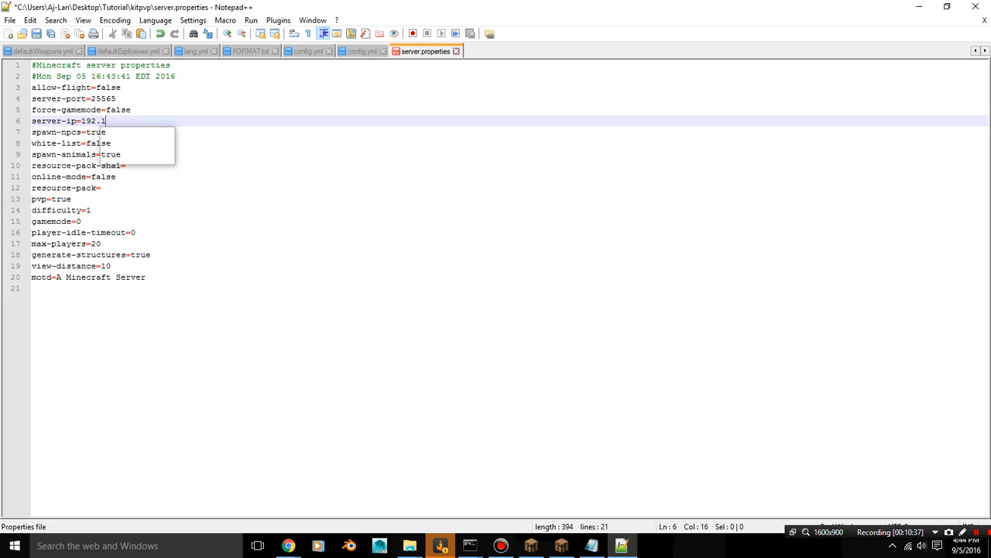
type("68.1.2")
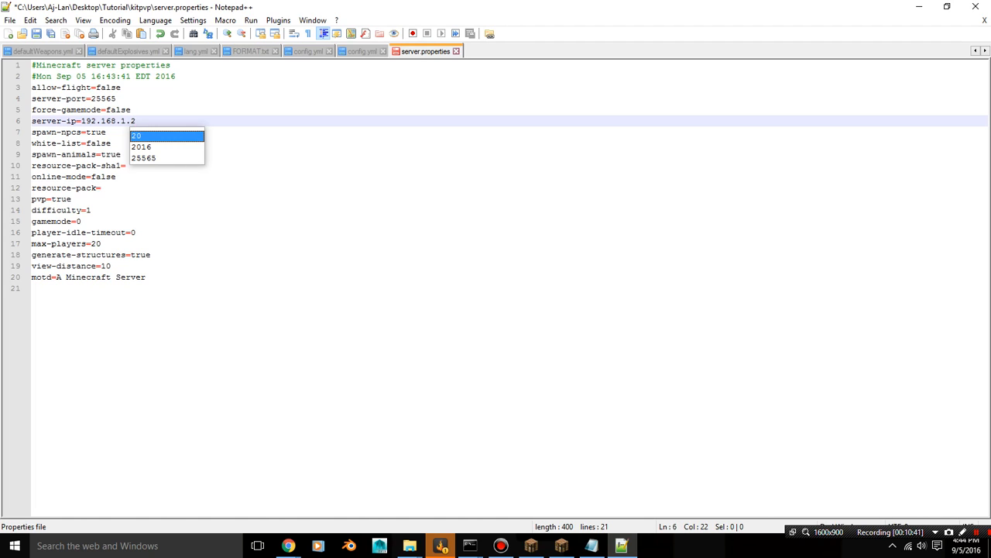
key("Escape")
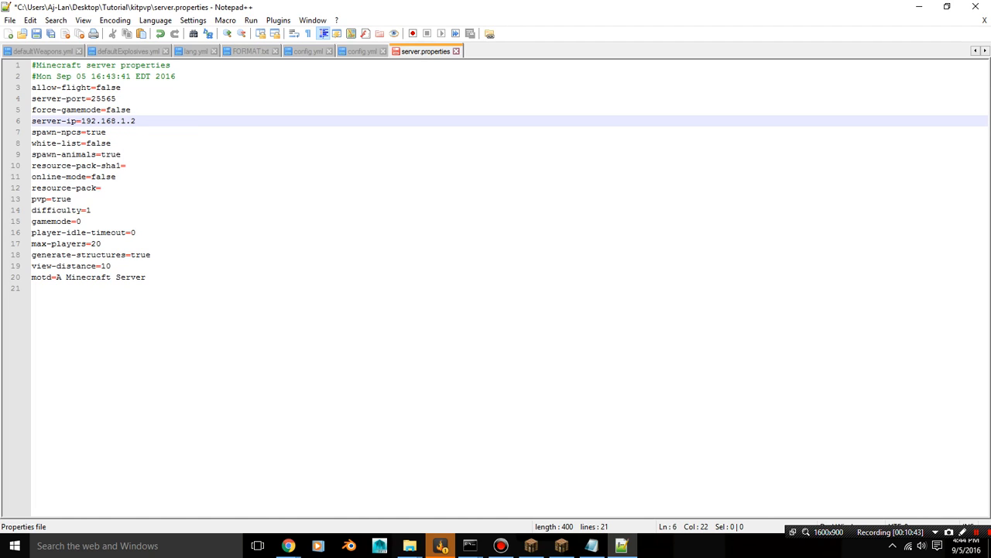
Set server-port to 25562 to match the kitpvp address in the bungee config.yml, and save and close server.properties
left_click(117, 98)
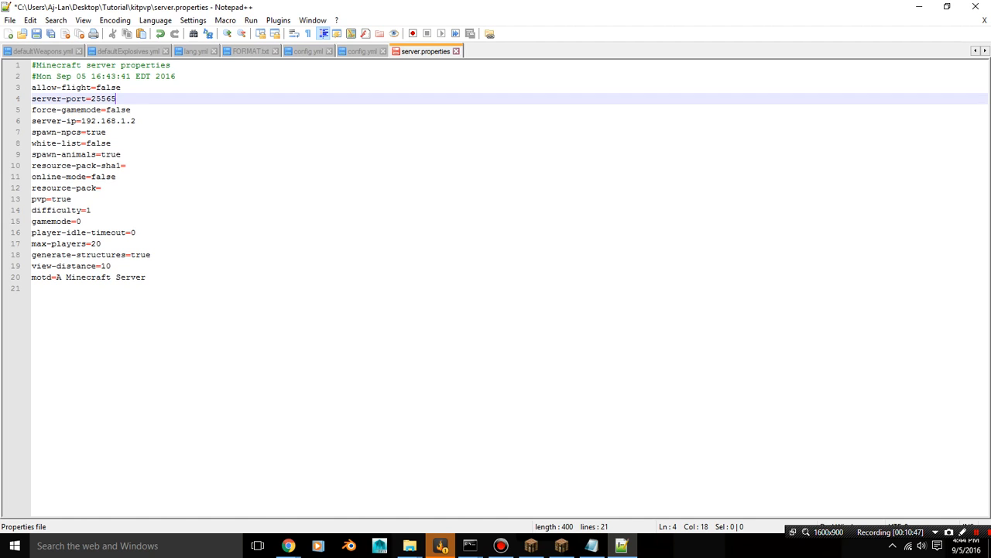
key("BackSpace")
key("ctrl+shift+Tab")
key("ctrl+shift+Tab")
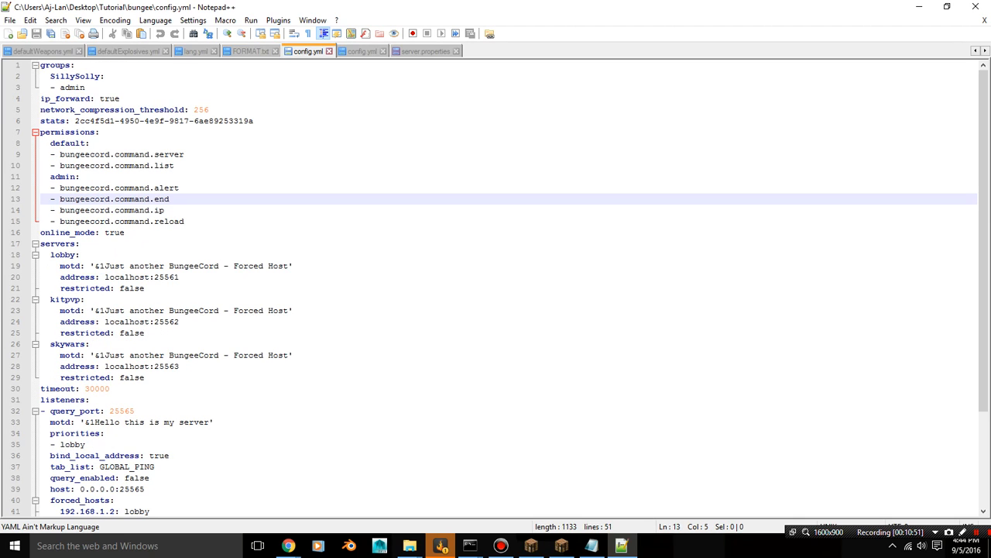
key("ctrl+Tab")
key("ctrl+Tab")
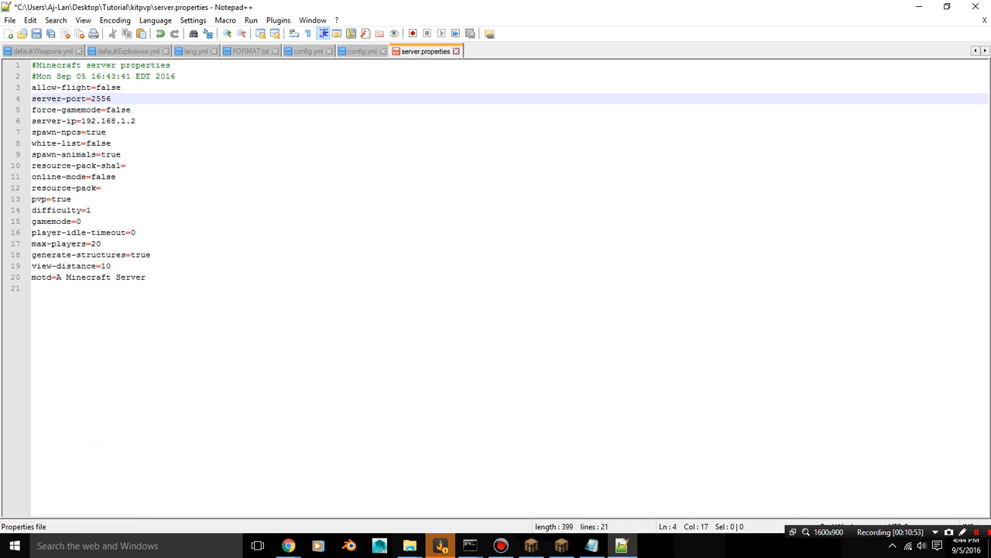
type("2")
key("ctrl+s")
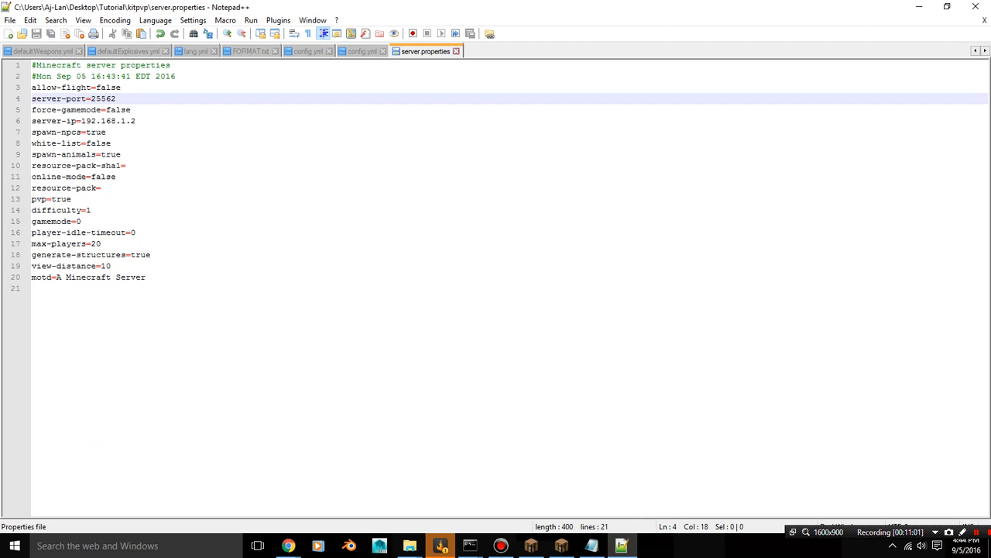
left_click(975, 6)
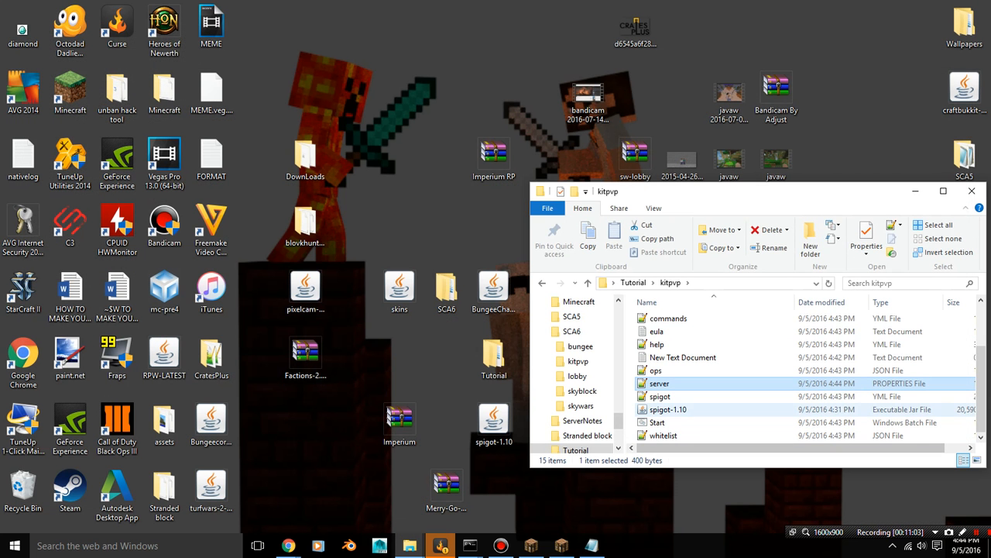
Reopen kitpvp's server.properties to check the port, IP and online-mode settings, and close it
scroll(682, 345, "up", 2)
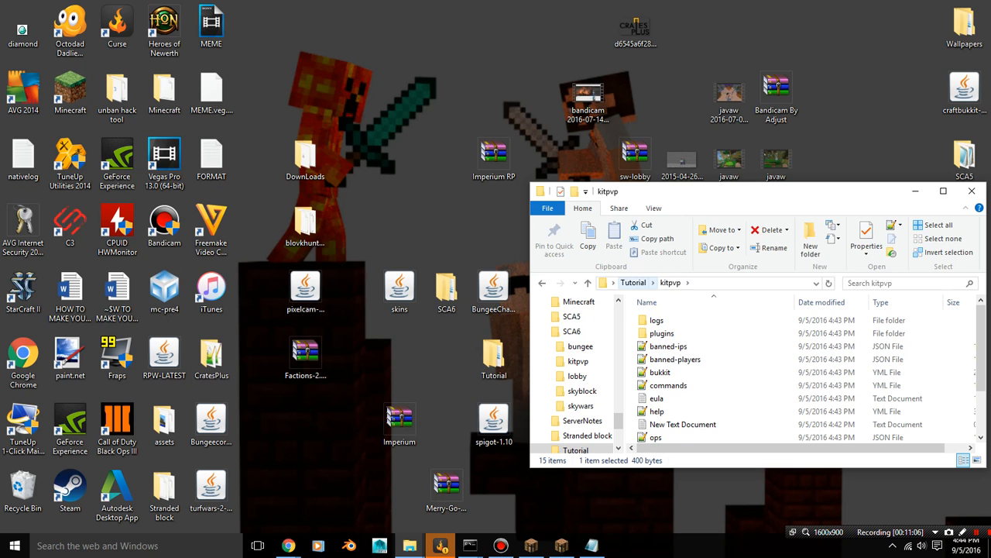
scroll(660, 346, "down", 2)
double_click(660, 383)
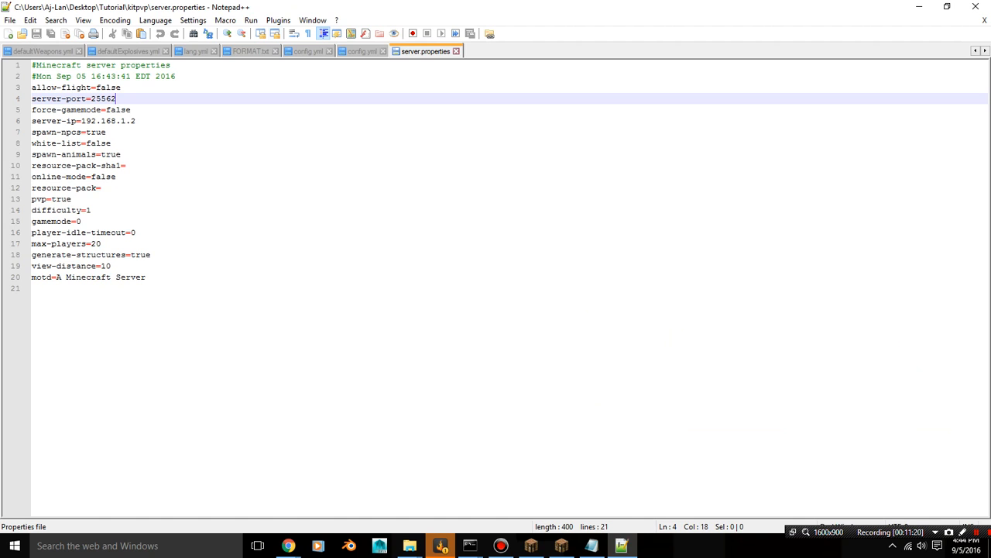
left_click(975, 6)
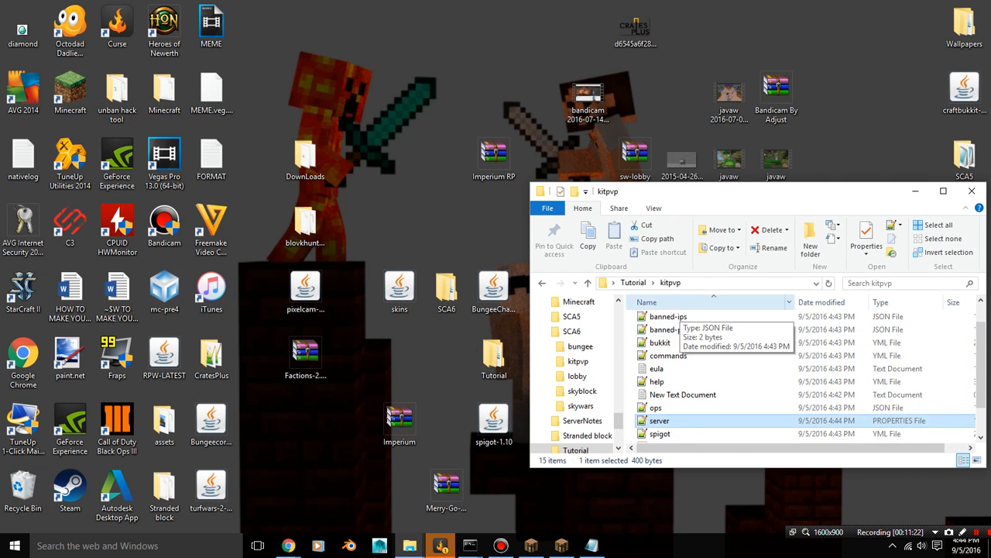
Go to the lobby folder inside Tutorial and paste a copy of the desktop's spigot-1.10 jar into it
scroll(680, 310, "up", 1)
left_click(634, 283)
double_click(665, 345)
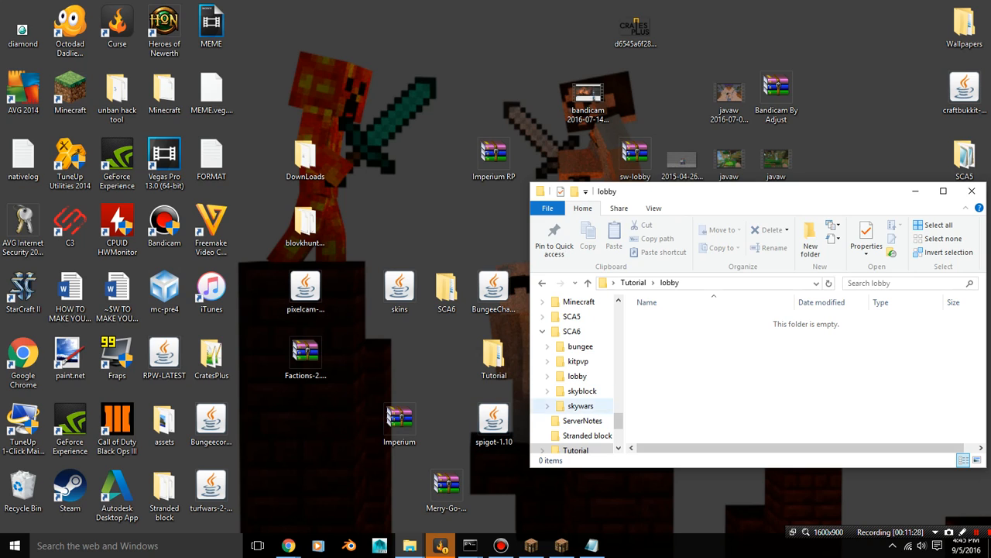
right_click(498, 431)
left_click(713, 387)
right_click(746, 364)
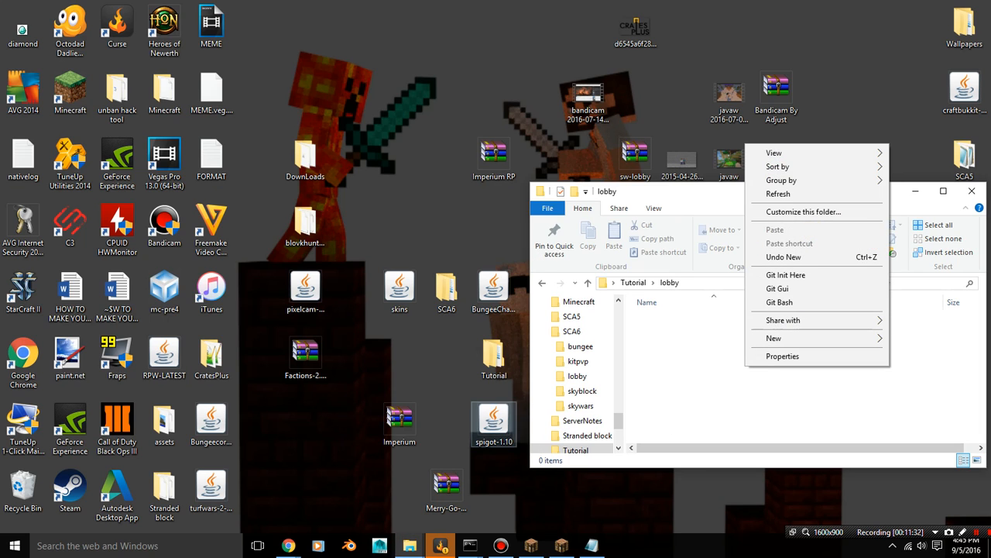
right_click(492, 435)
left_click(515, 348)
right_click(703, 353)
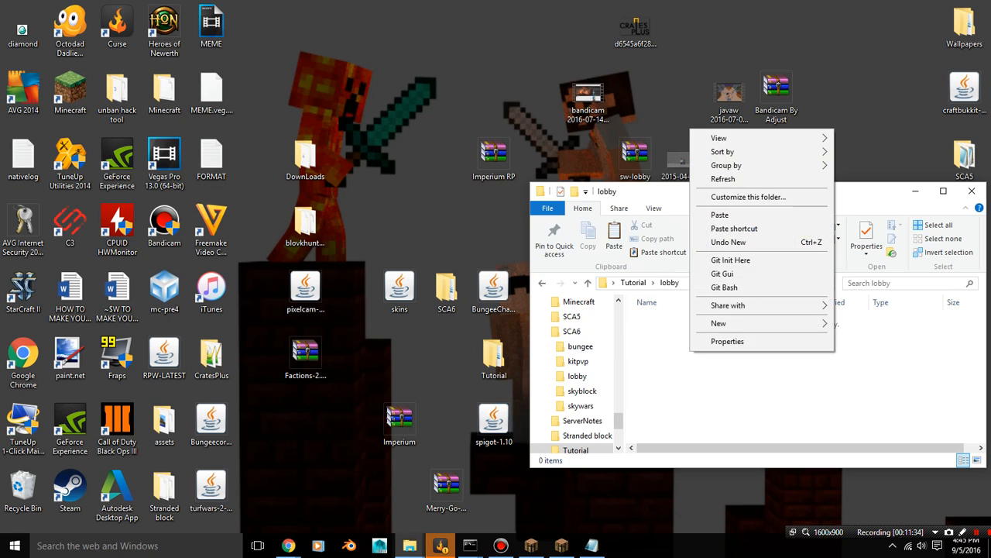
left_click(728, 214)
Create a text document with the default name in the lobby folder and open it
right_click(753, 403)
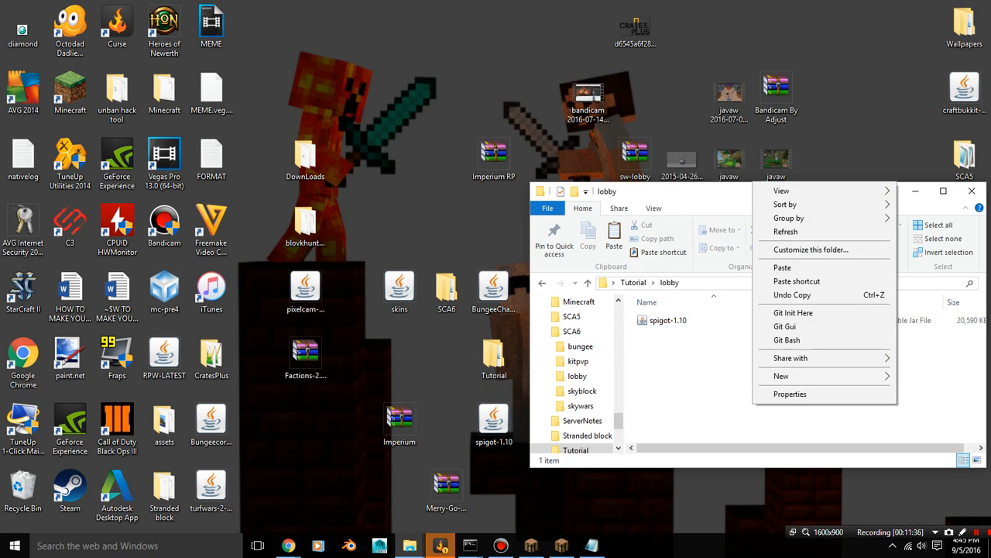
mouse_move(783, 376)
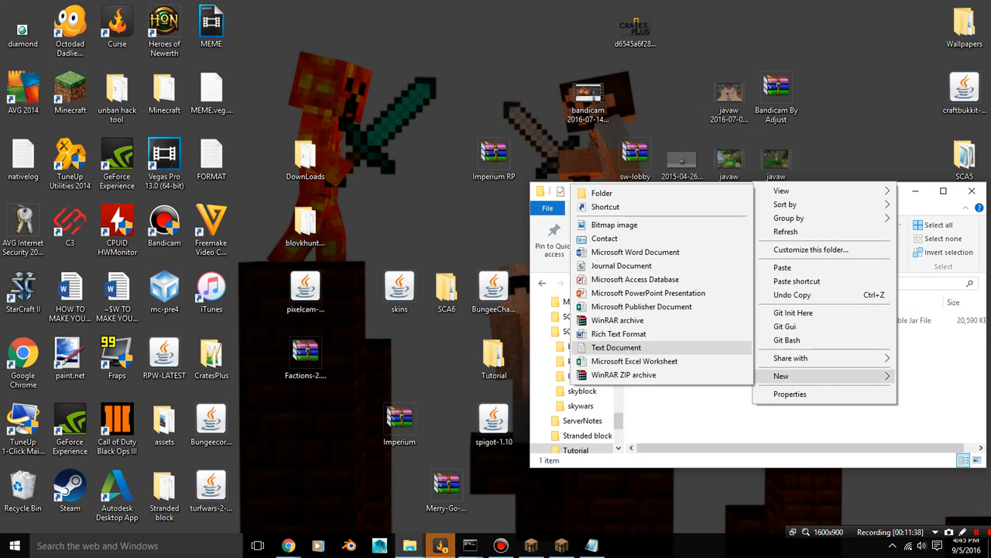
left_click(617, 347)
key("Return")
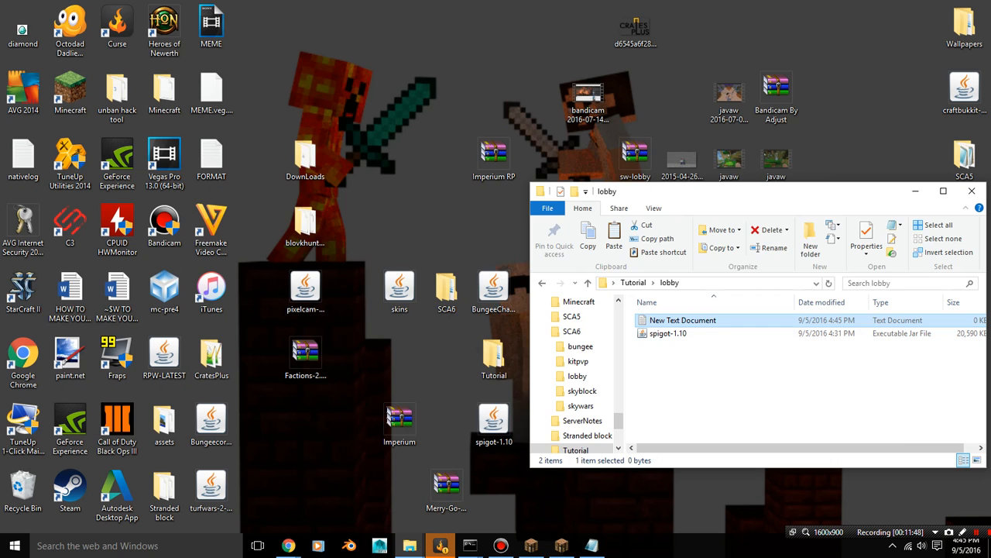
double_click(683, 320)
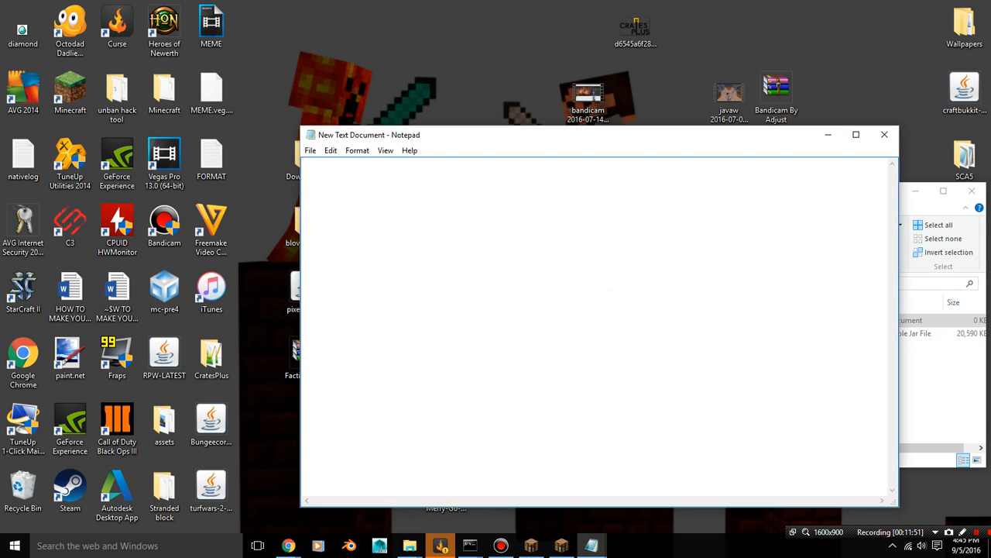
left_click(828, 134)
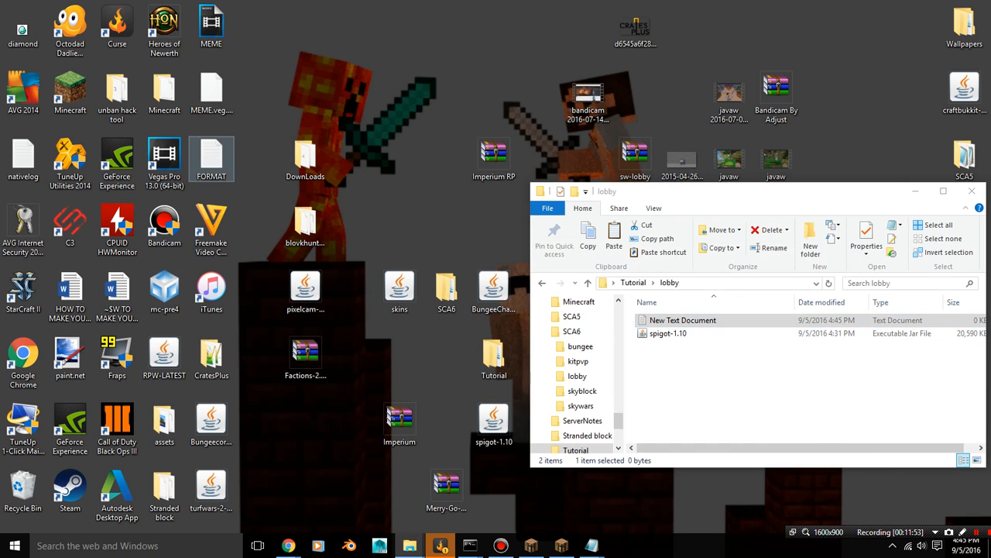
Copy the launch line "java -Xmx5G -Xms1G -jar spigot-1.10.2.jar nogui" from the desktop's FORMAT file
double_click(211, 159)
double_click(319, 165)
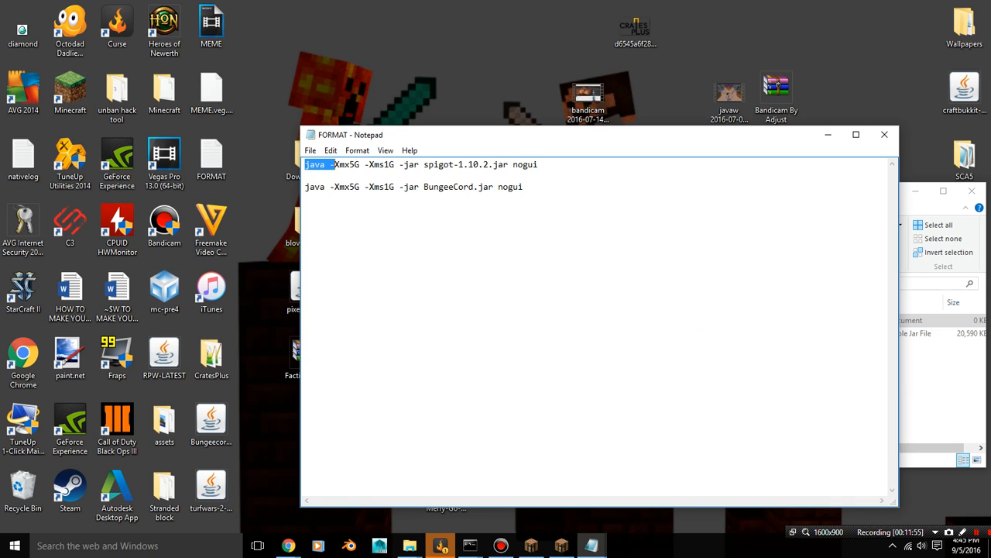
left_click_drag(334, 164, 539, 165)
right_click(510, 164)
left_click(542, 203)
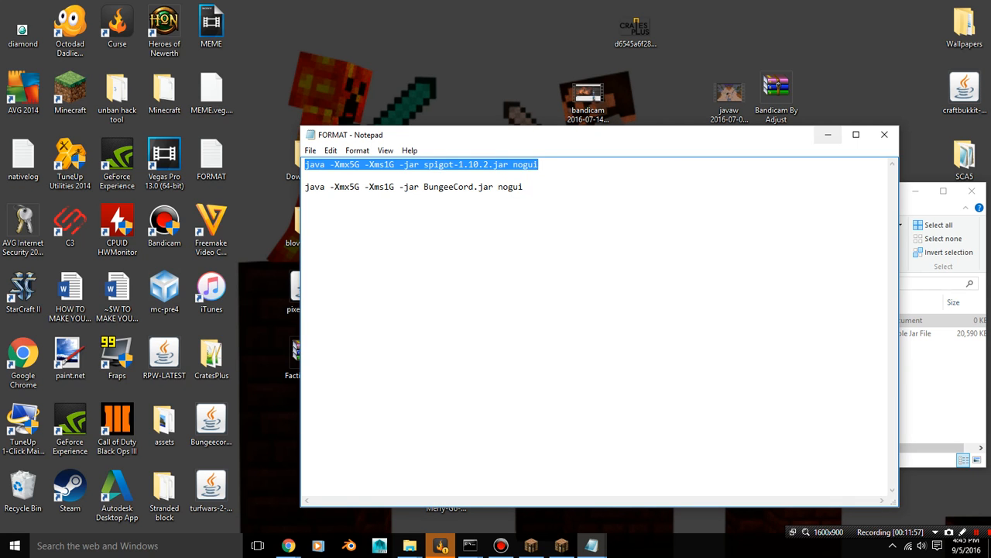
left_click(828, 134)
Paste the launch line into lobby's new text document and change the jar name to spigot-1.10.jar
key("Return")
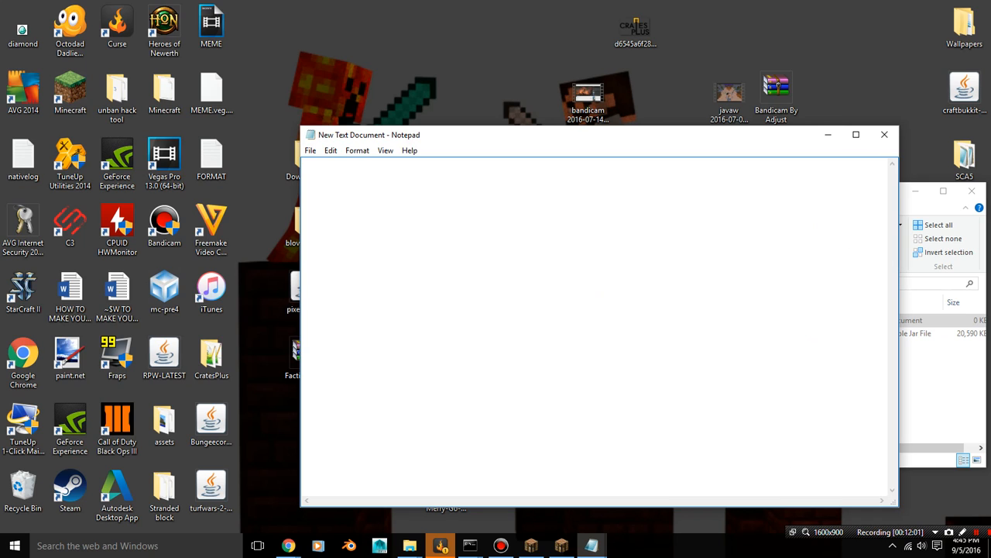
key("ctrl+v")
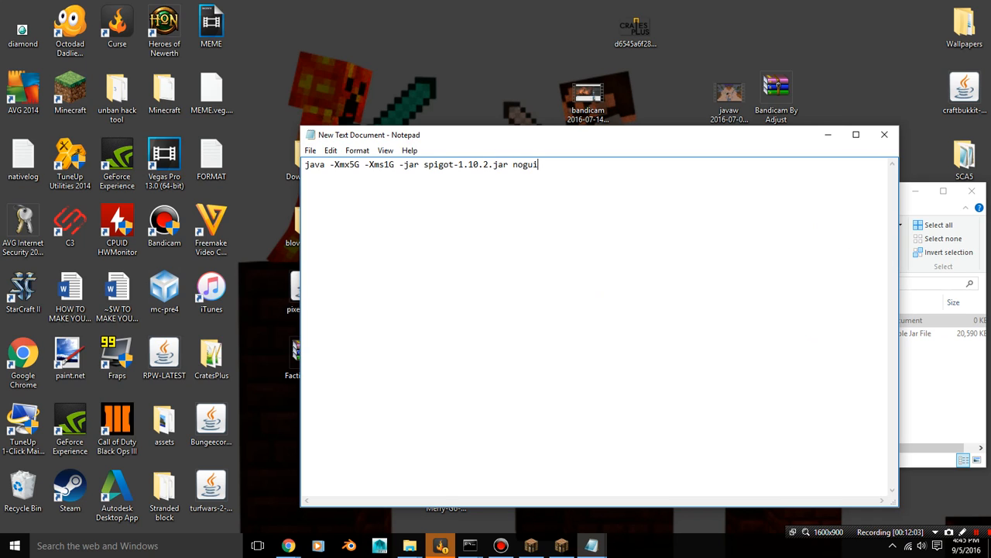
key("BackSpace")
key("BackSpace")
key("Return")
key("BackSpace")
Save the launch script as strat.bat in the lobby folder and close the document
left_click(310, 150)
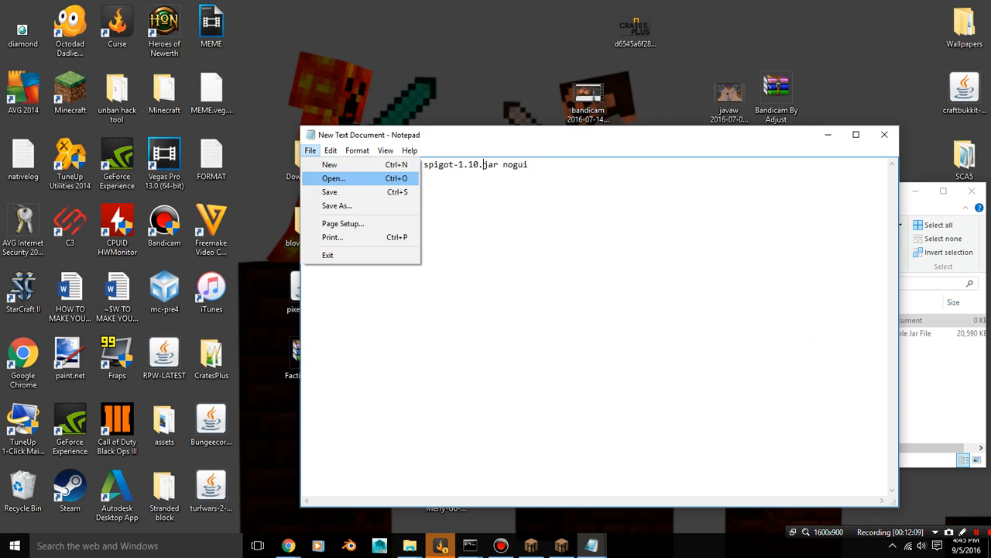
left_click(337, 205)
type("strat.")
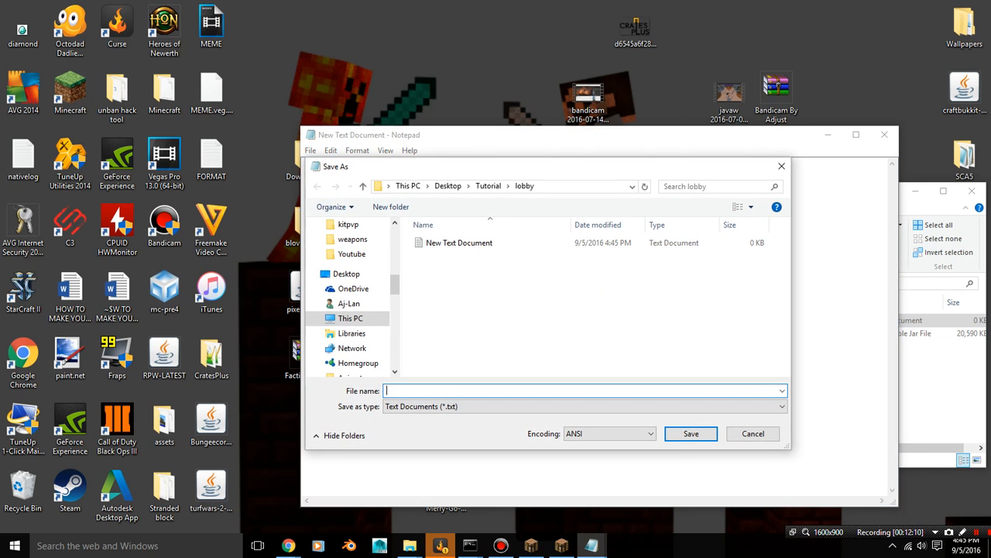
type("bat")
left_click(542, 407)
left_click(543, 418)
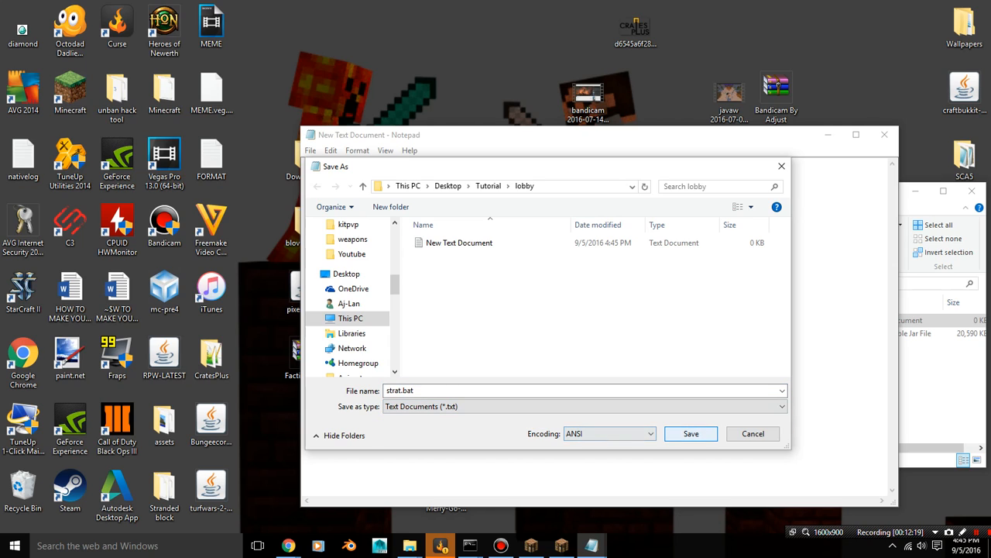
left_click(691, 433)
left_click(884, 134)
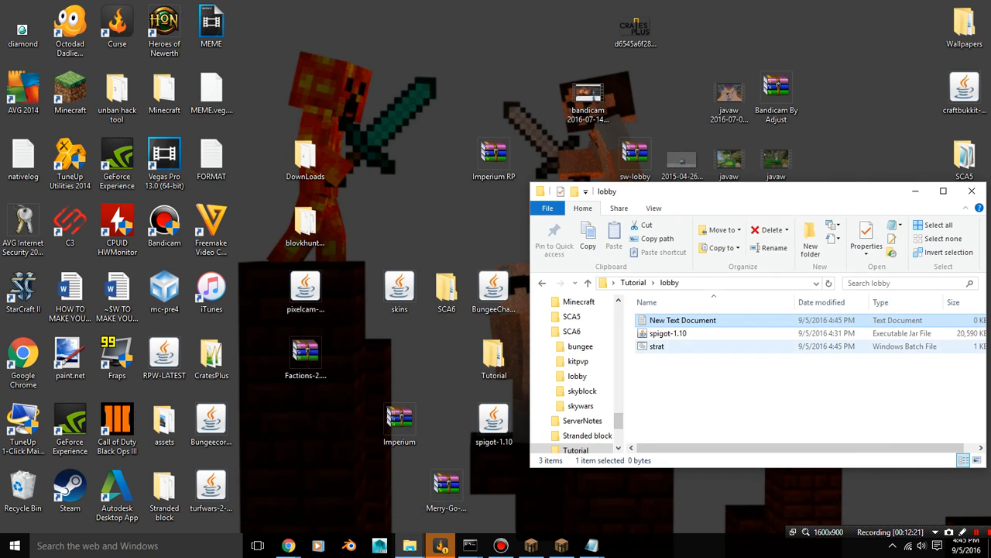
Run lobby's strat batch file, and set eula=true in the generated eula file, saving and closing it
double_click(657, 346)
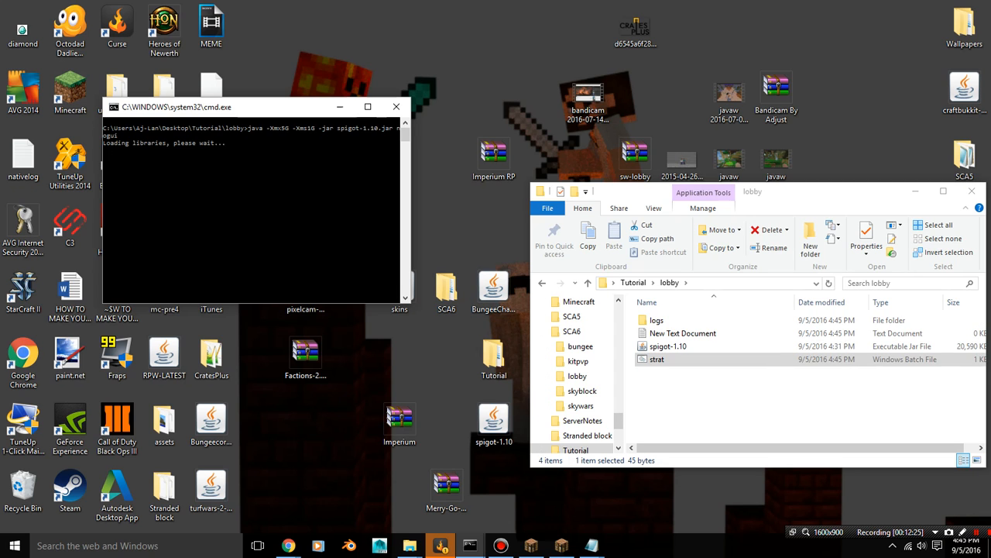
left_click(657, 333)
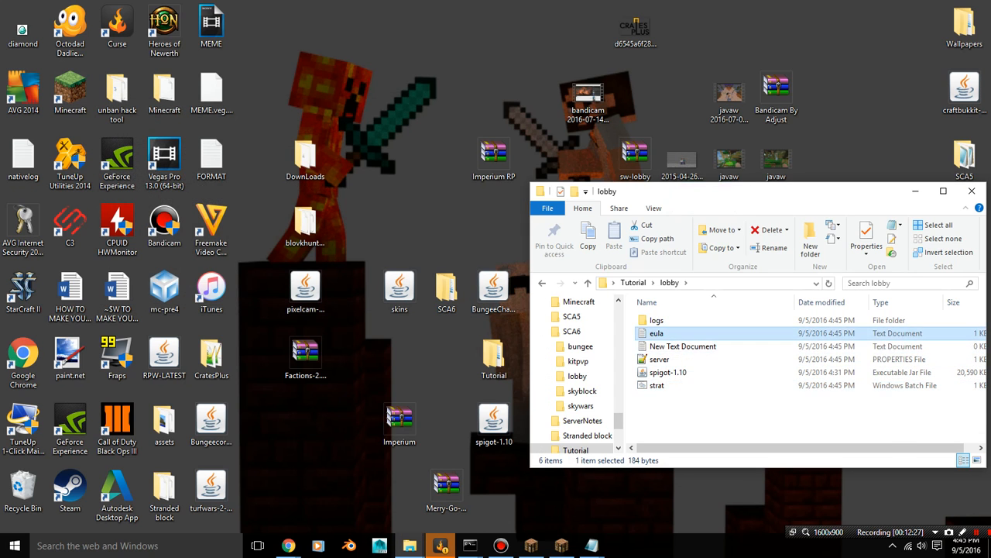
double_click(657, 333)
left_click(356, 187)
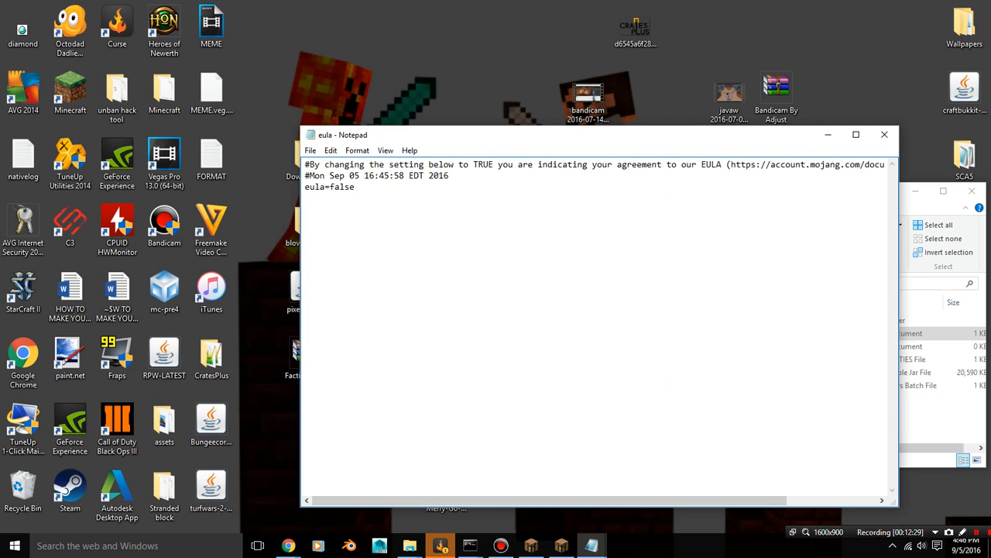
key("BackSpace")
key("BackSpace")
key("BackSpace")
key("BackSpace")
key("BackSpace")
key("BackSpace")
type("=true")
left_click(309, 150)
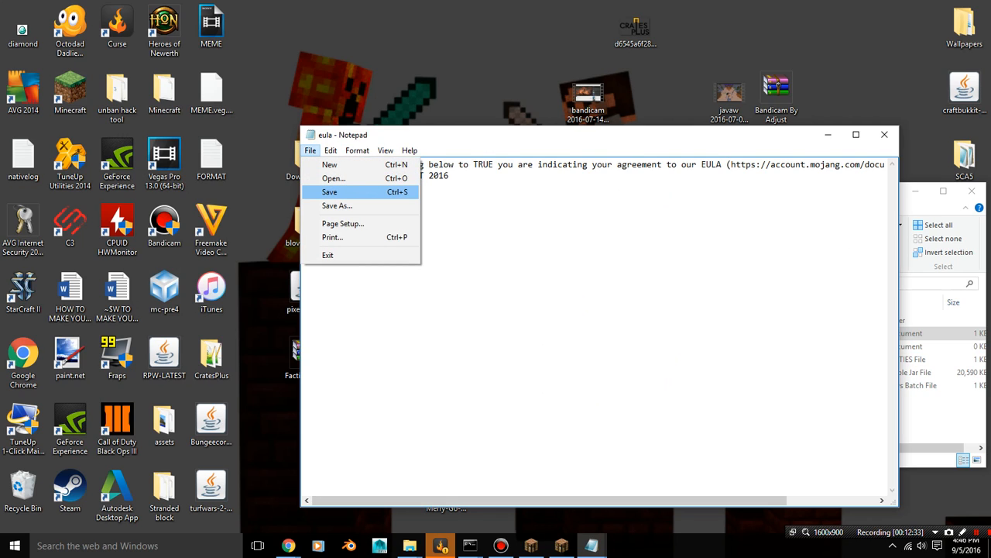
left_click(329, 191)
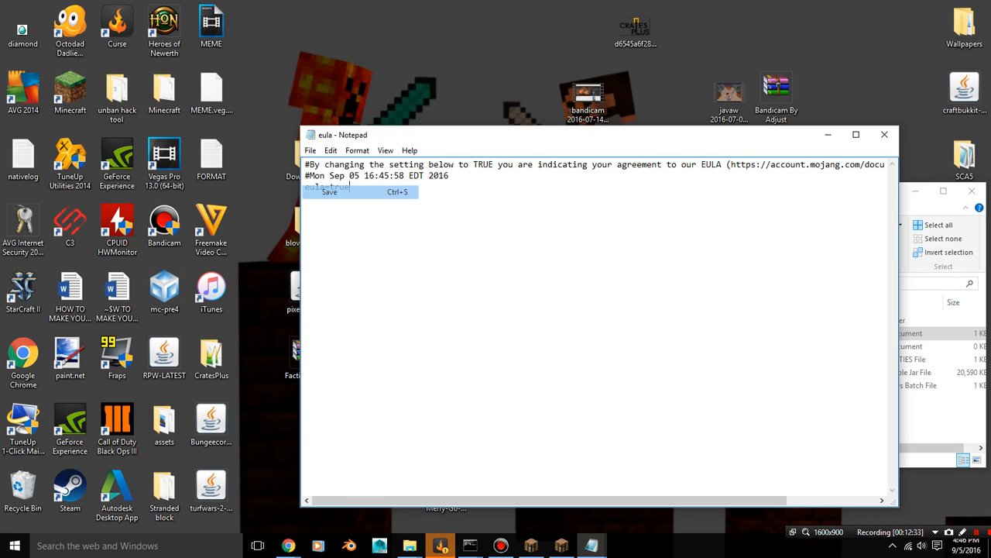
left_click(884, 134)
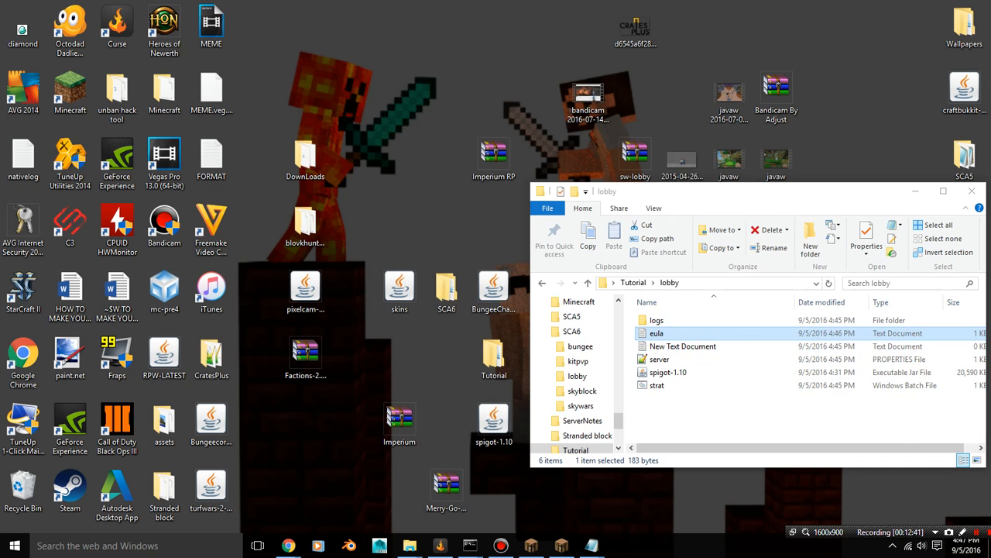
Recheck lobby's eula file and run the strat batch file again to generate the remaining server files
double_click(657, 333)
left_click(891, 136)
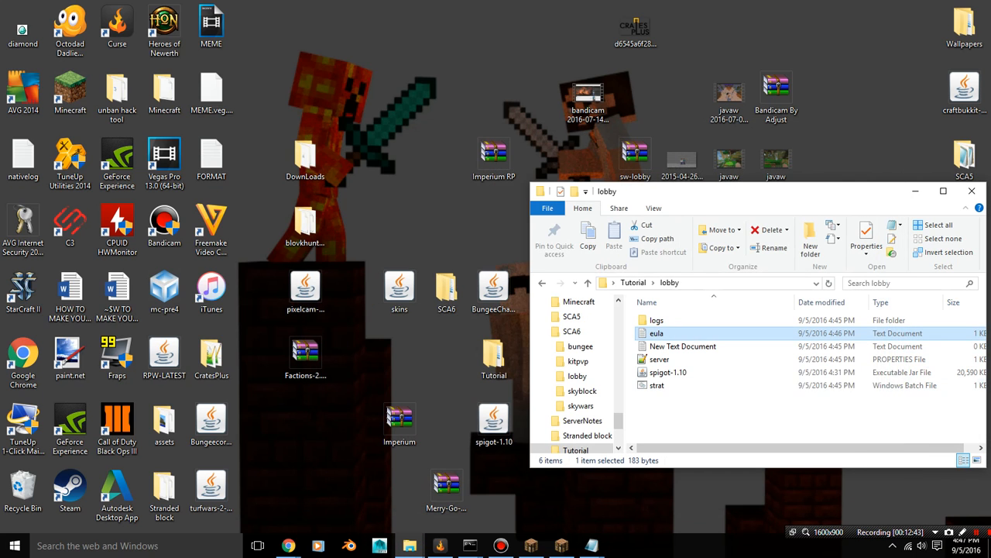
double_click(657, 385)
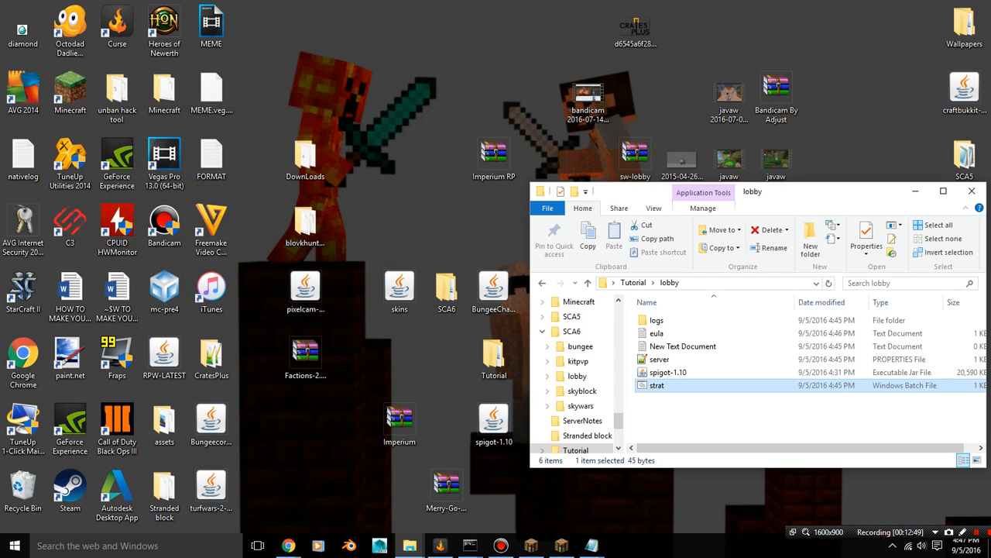
Open lobby's server.properties and set server-port to 25561
scroll(682, 403, "down", 2)
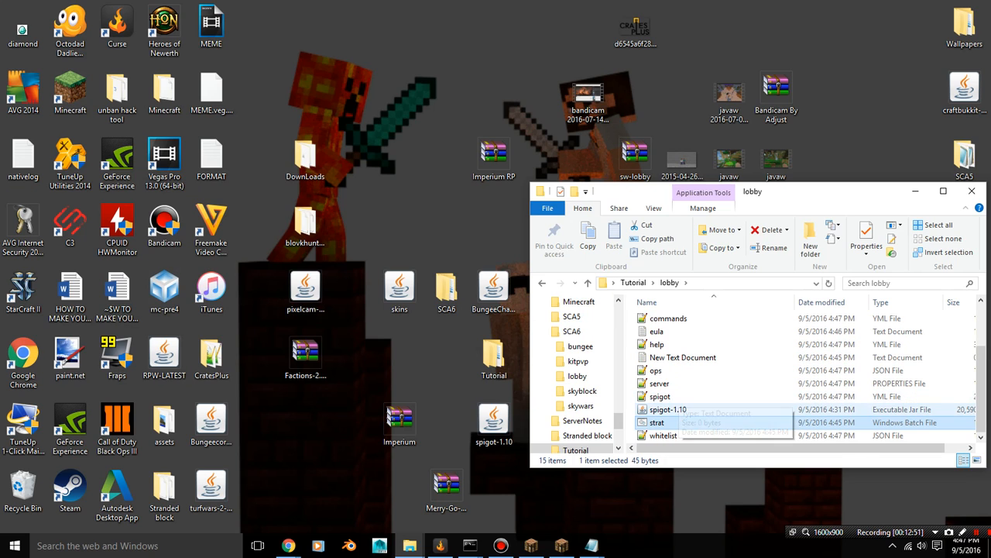
double_click(660, 383)
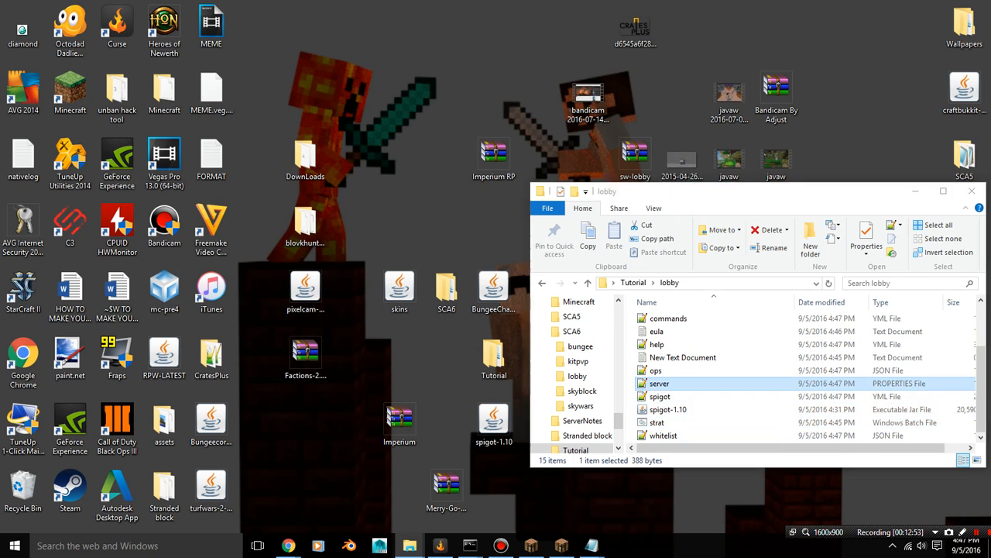
left_click(117, 98)
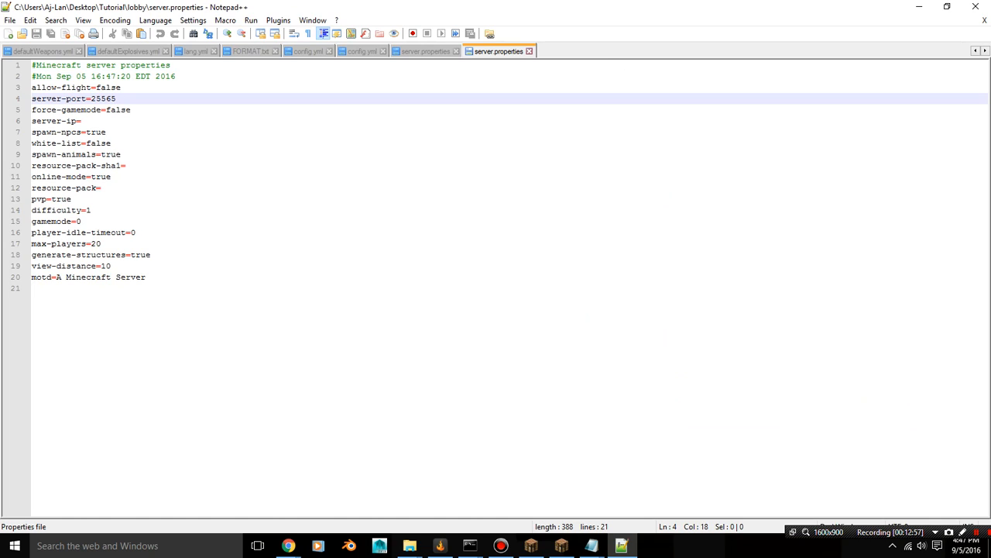
key("BackSpace")
type("1")
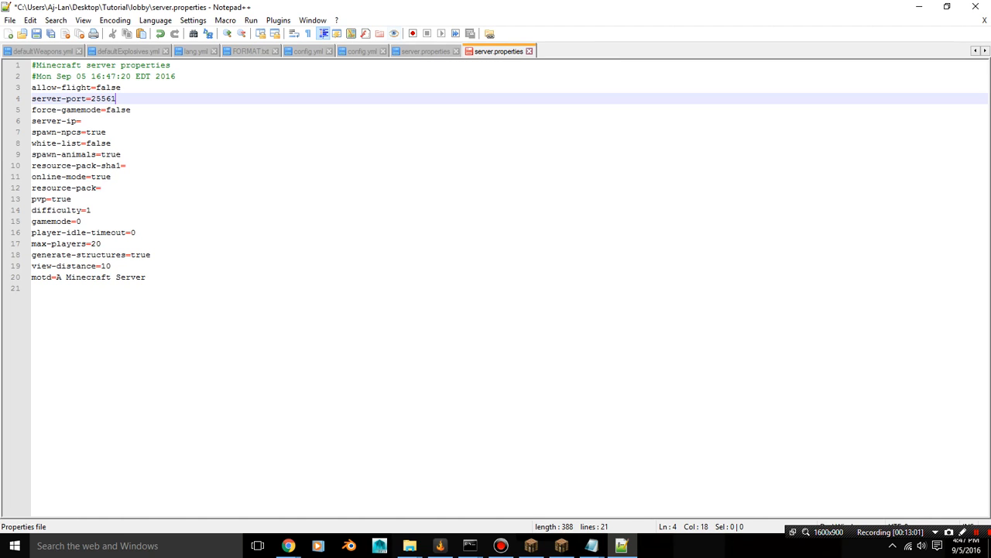
key("ctrl+s")
Remove the skywars server entry from bungee's config.yml, save it, and return to lobby's server.properties
left_click(362, 51)
left_click(308, 51)
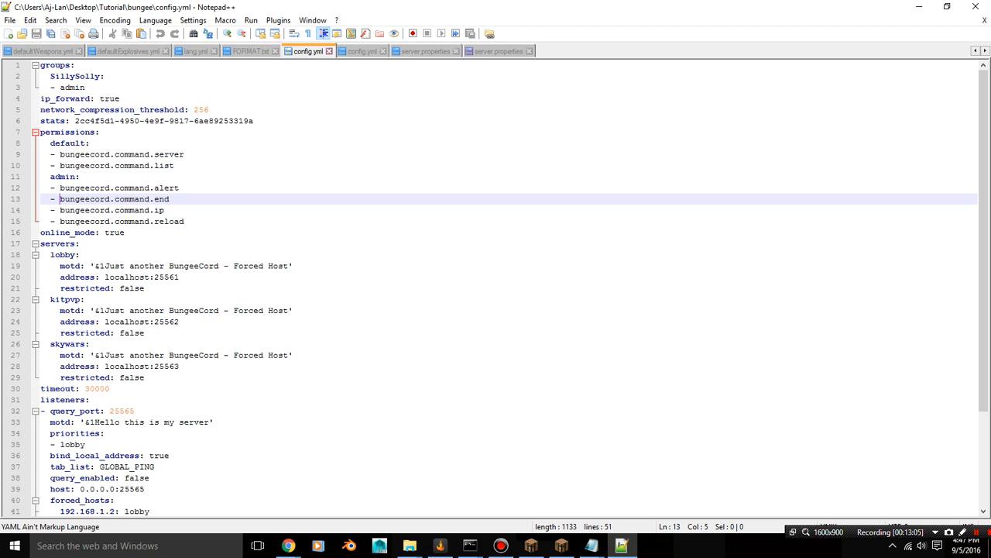
left_click_drag(50, 344, 178, 377)
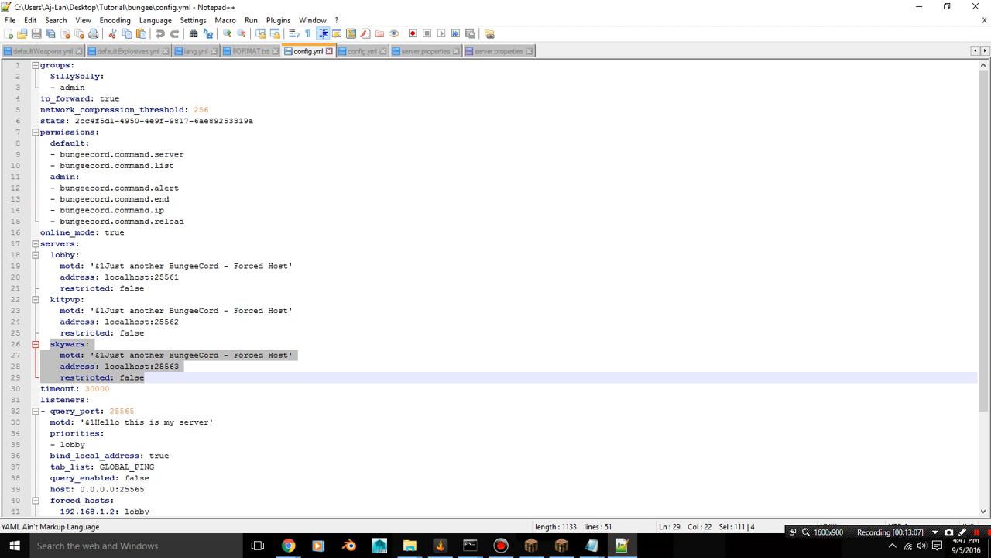
key("BackSpace")
key("BackSpace")
key("BackSpace")
key("BackSpace")
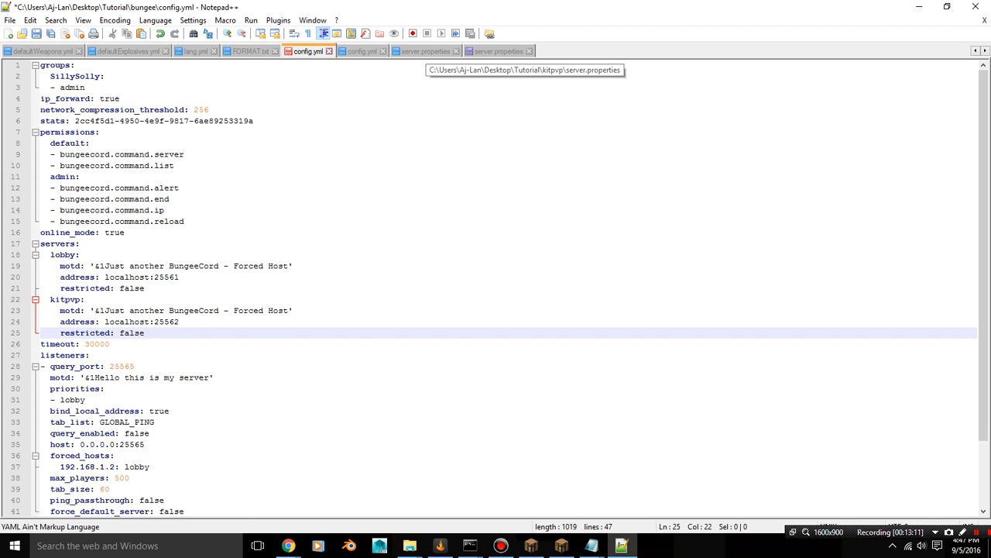
left_click(499, 51)
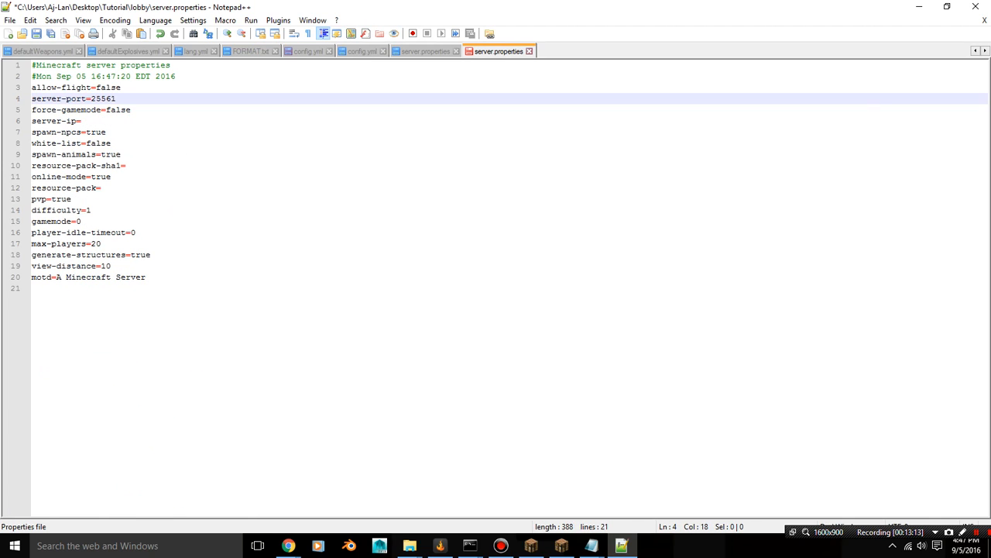
Set server-ip to 192.168.1.2 in lobby's server.properties
left_click(82, 121)
type("19")
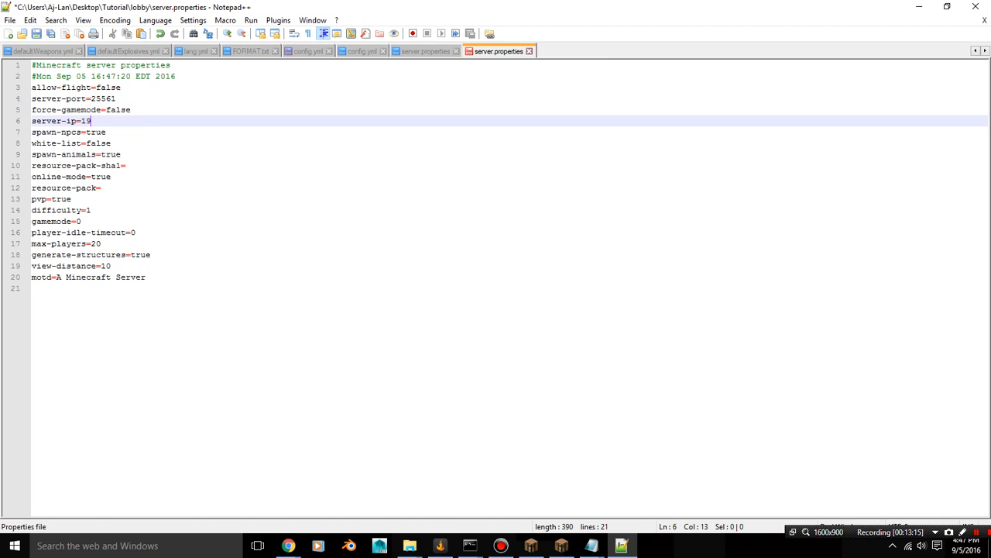
type("2.1")
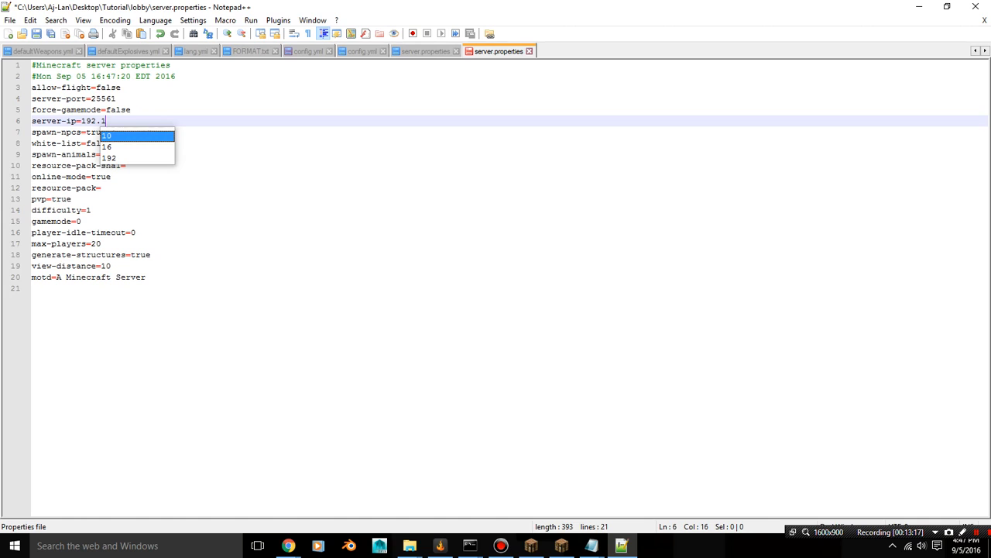
type("68.1.2")
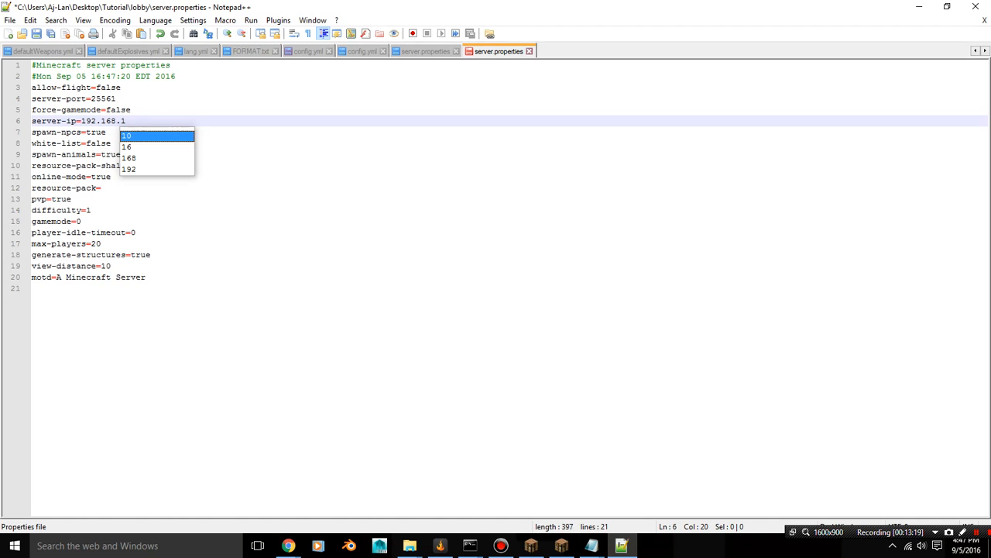
key("Escape")
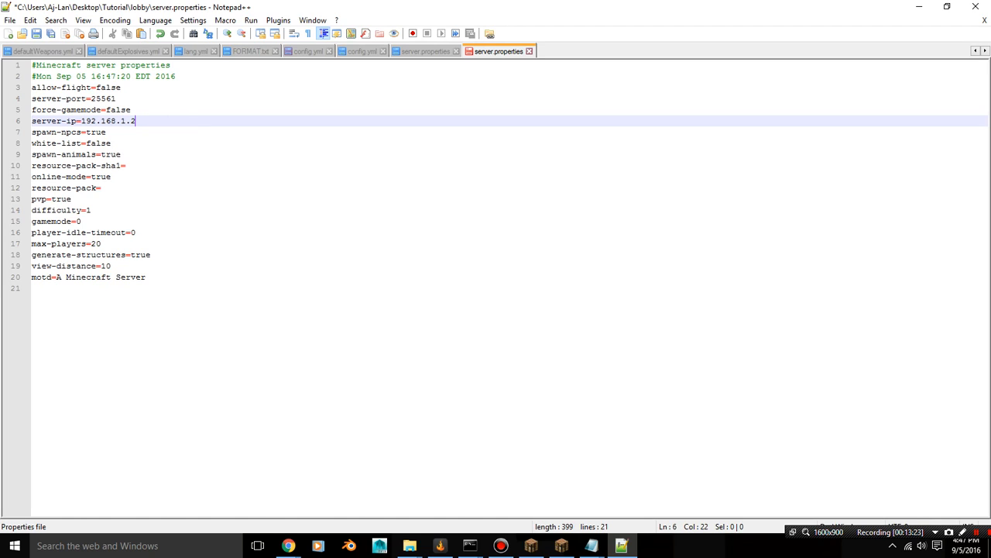
Set online-mode to false in lobby's server.properties, then save the file and close the editor
left_click(112, 177)
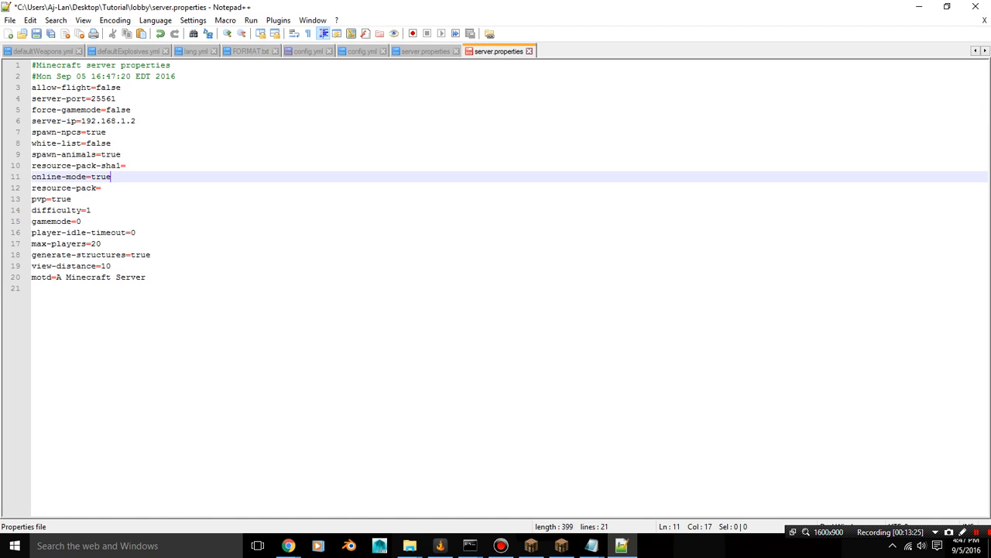
key("BackSpace")
key("BackSpace")
key("BackSpace")
key("BackSpace")
type("false")
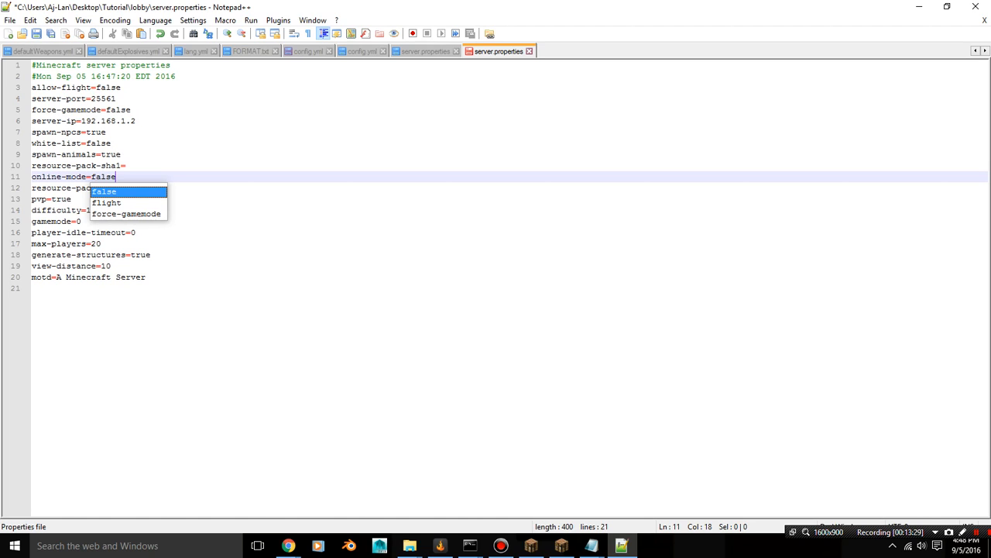
left_click(122, 154)
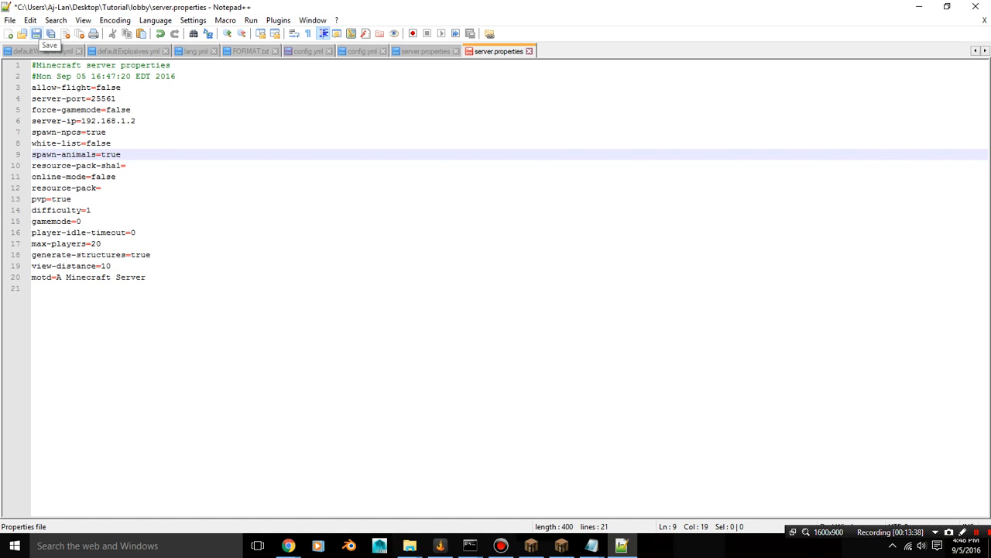
left_click(37, 34)
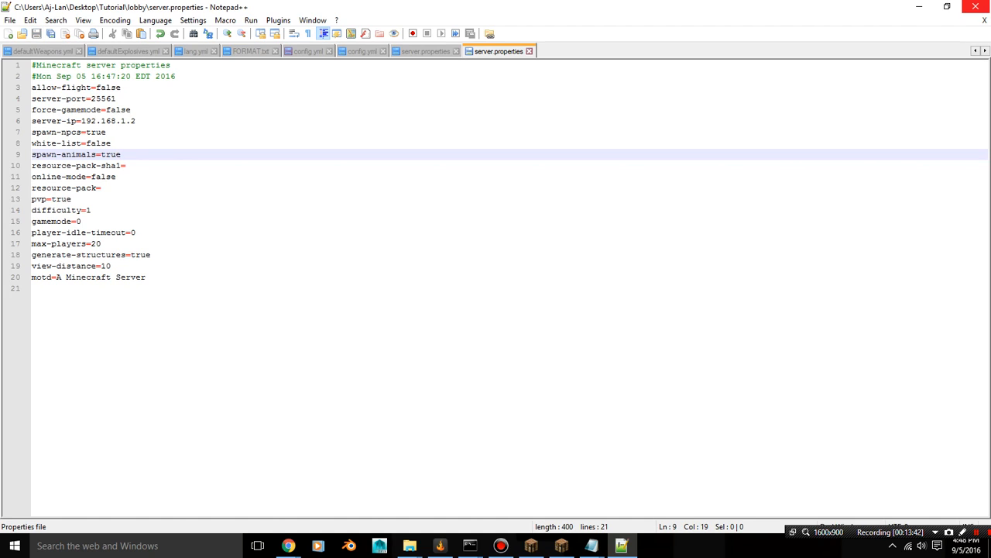
left_click(973, 6)
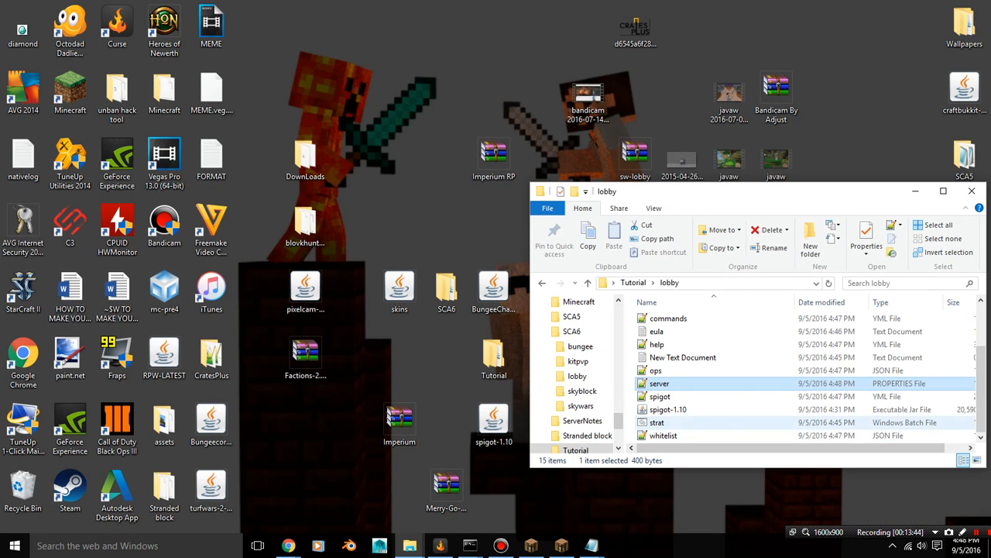
Move the skywars folder from Tutorial and the desktop's spigot-1.10 jar to the Recycle Bin
left_click(632, 282)
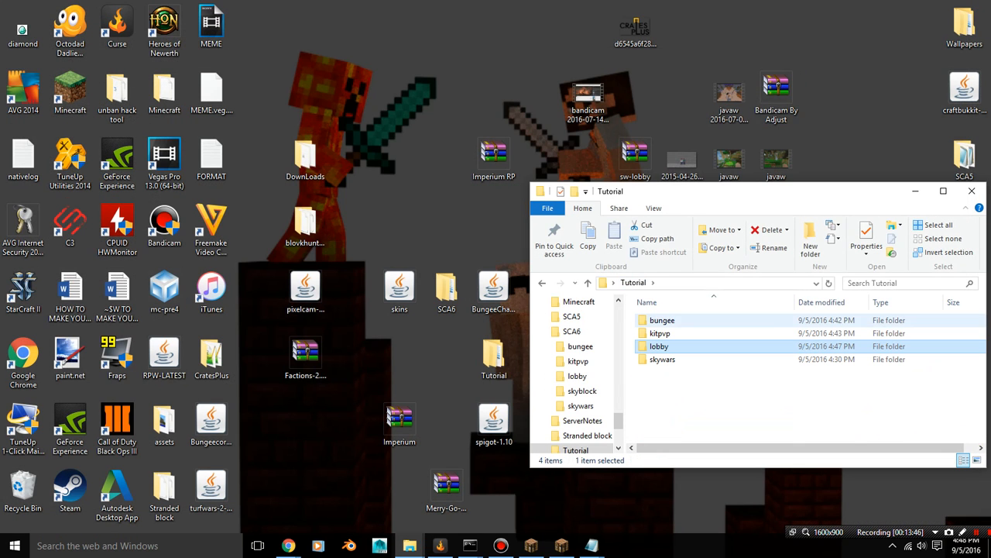
left_click_drag(662, 359, 24, 500)
left_click_drag(493, 422, 24, 496)
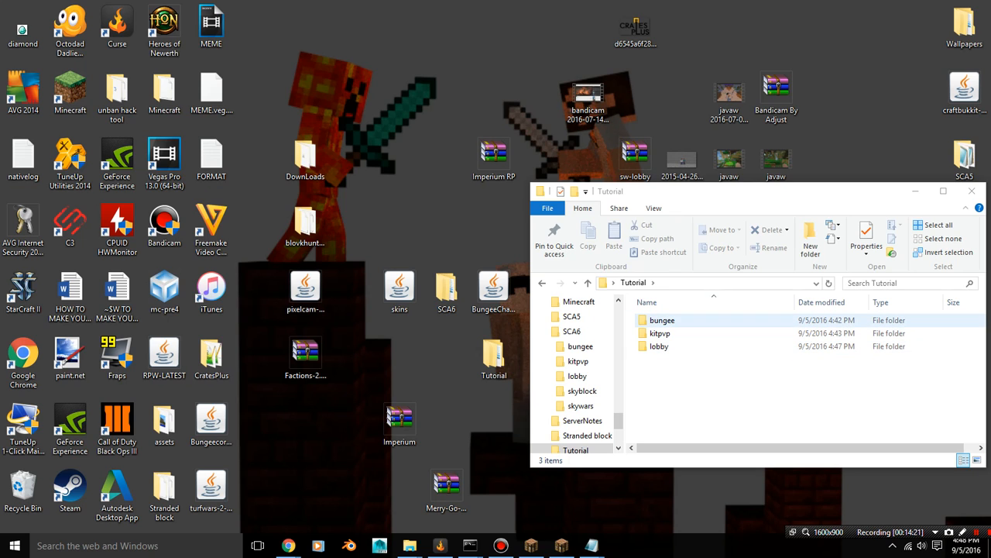
Look through the bungee, kitpvp and lobby folders for their start batch files, ending back in the Tutorial folder
double_click(662, 320)
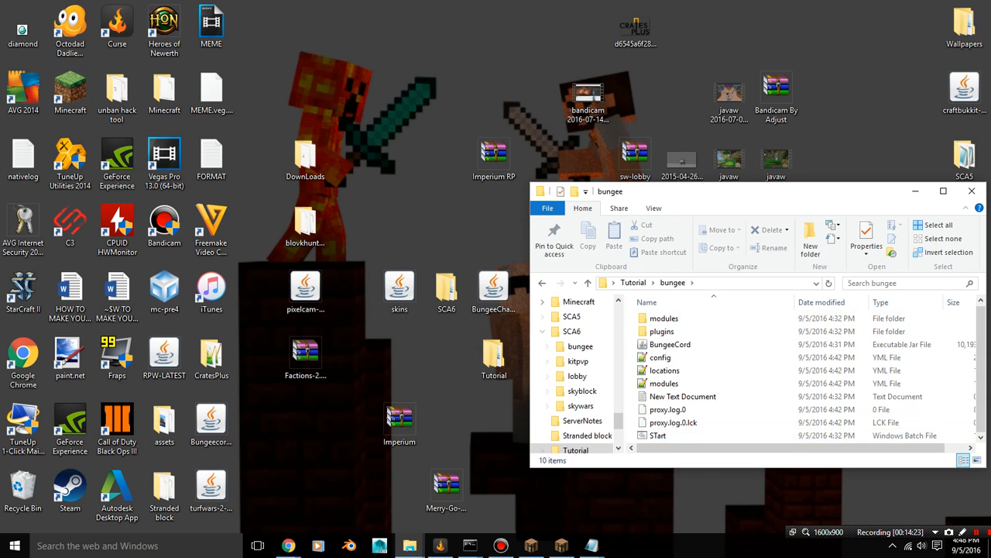
left_click(542, 283)
double_click(663, 333)
scroll(675, 356, "down", 2)
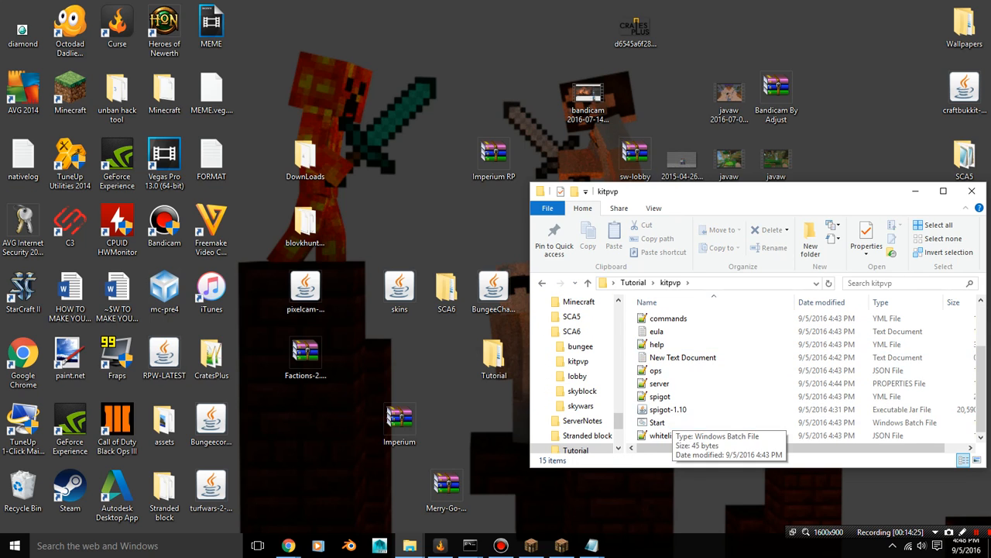
left_click(542, 283)
double_click(666, 345)
scroll(671, 346, "down", 2)
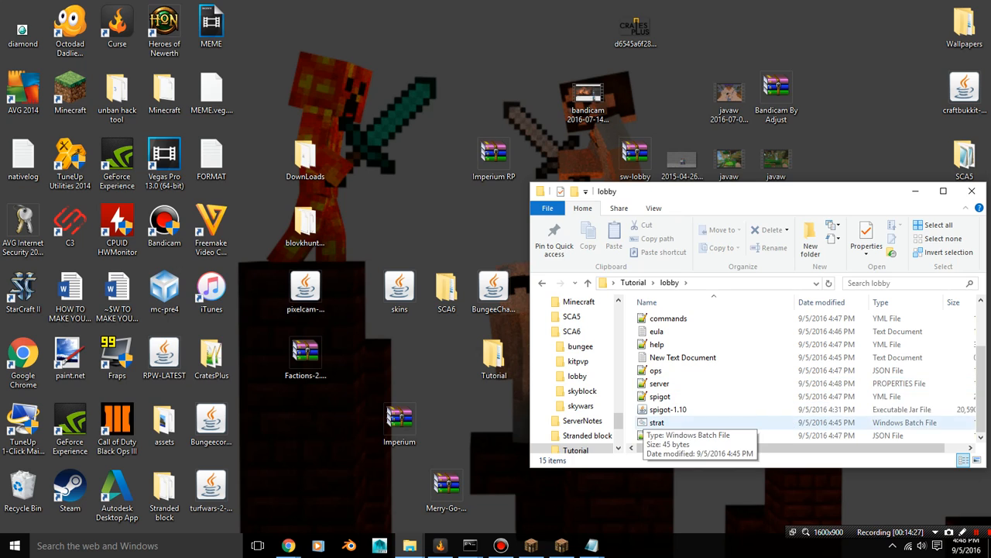
left_click(542, 283)
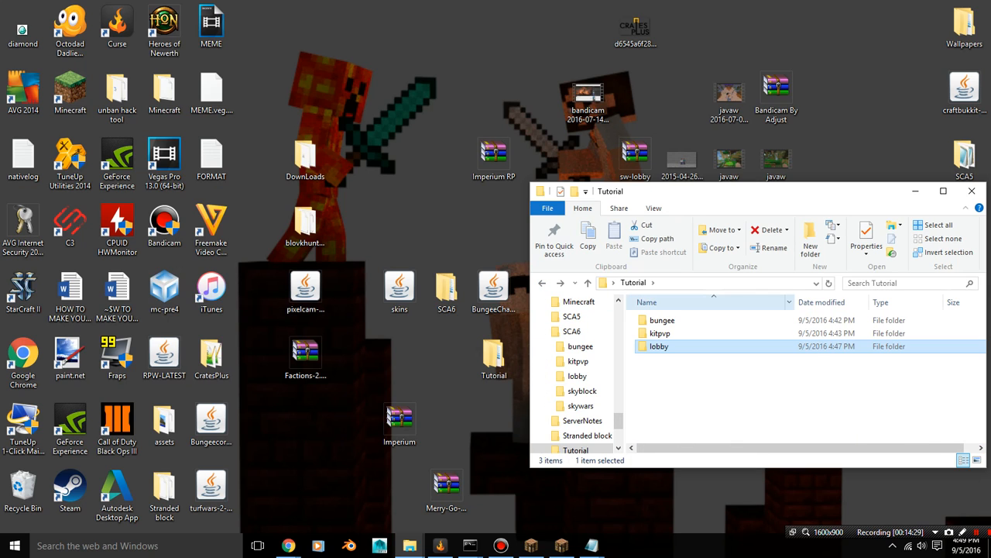
Switch to Chrome, search "whats my ip" in a new tab to look up the public IP address, and return to the Tutorial folder
mouse_move(288, 545)
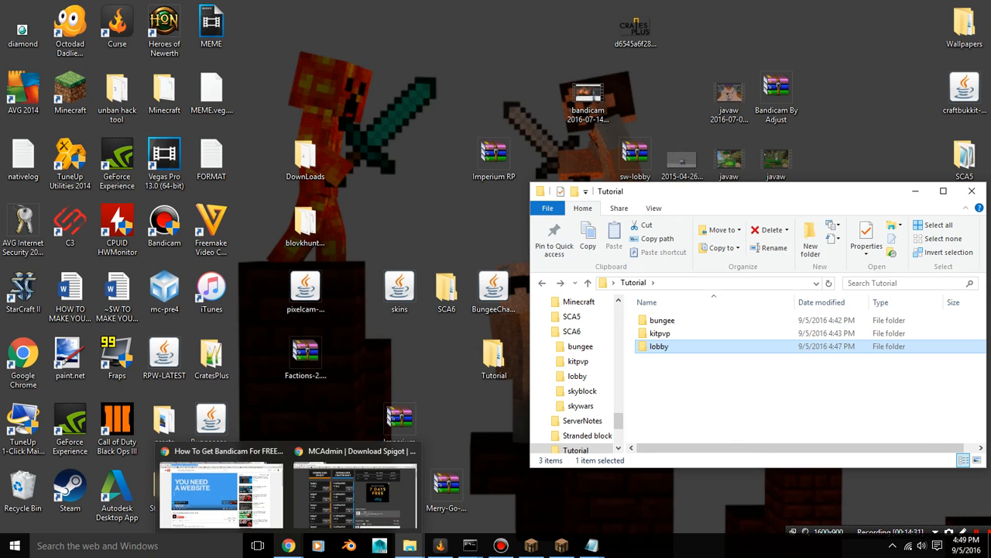
left_click(355, 491)
key("ctrl+t")
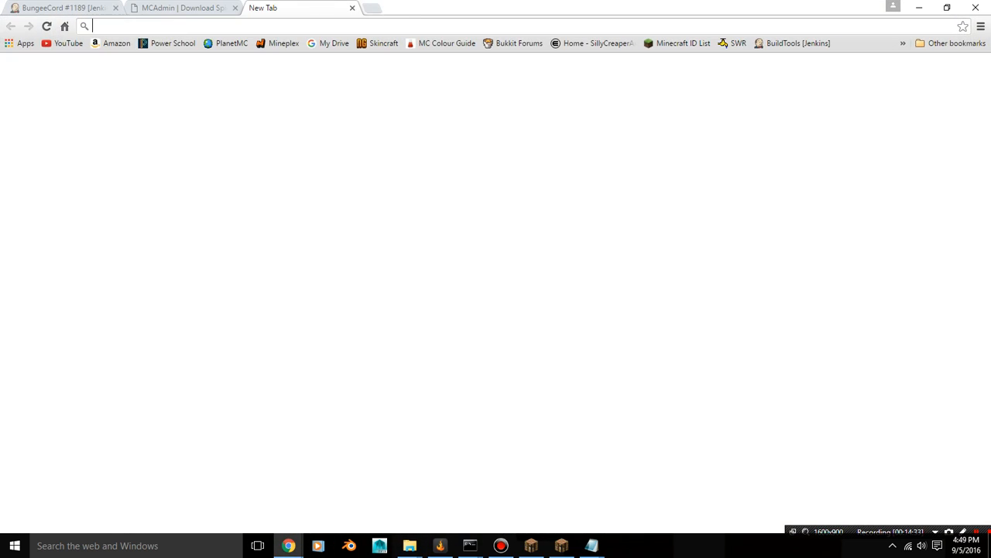
type("whats my ip")
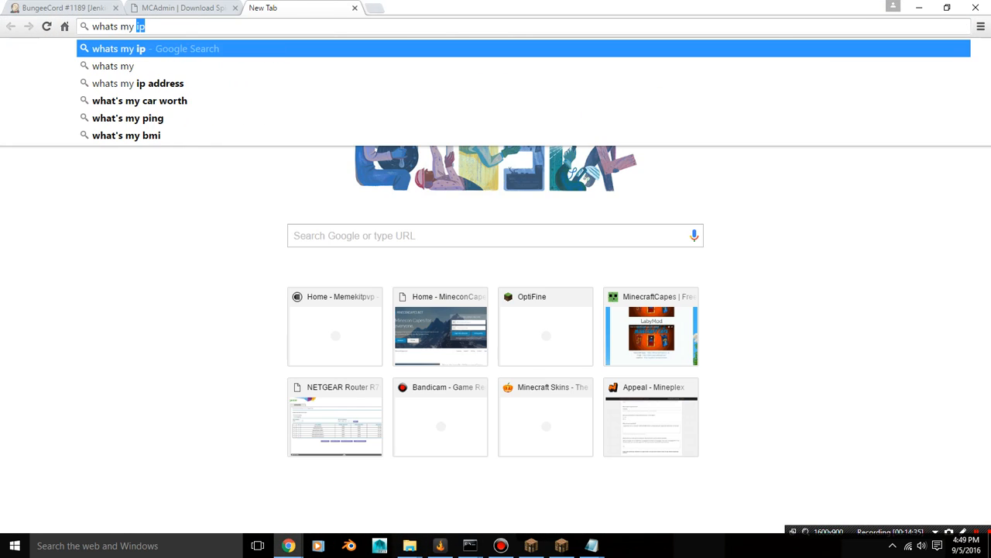
key("Return")
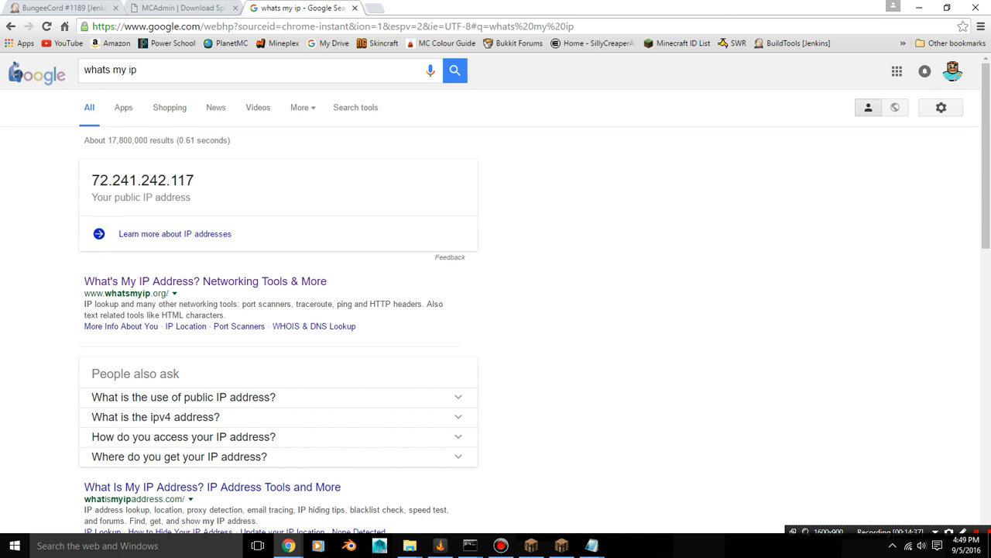
left_click_drag(92, 180, 193, 180)
left_click(355, 8)
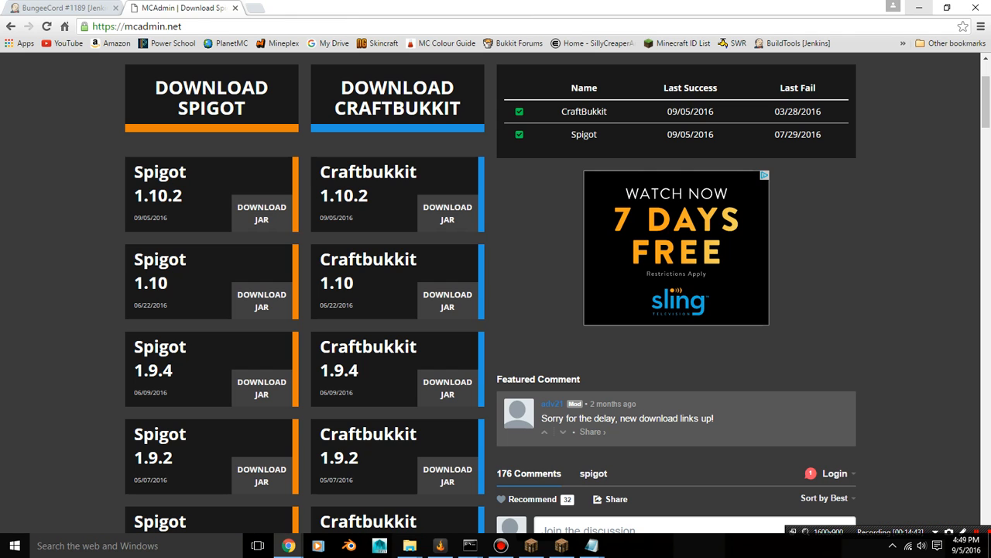
left_click(918, 7)
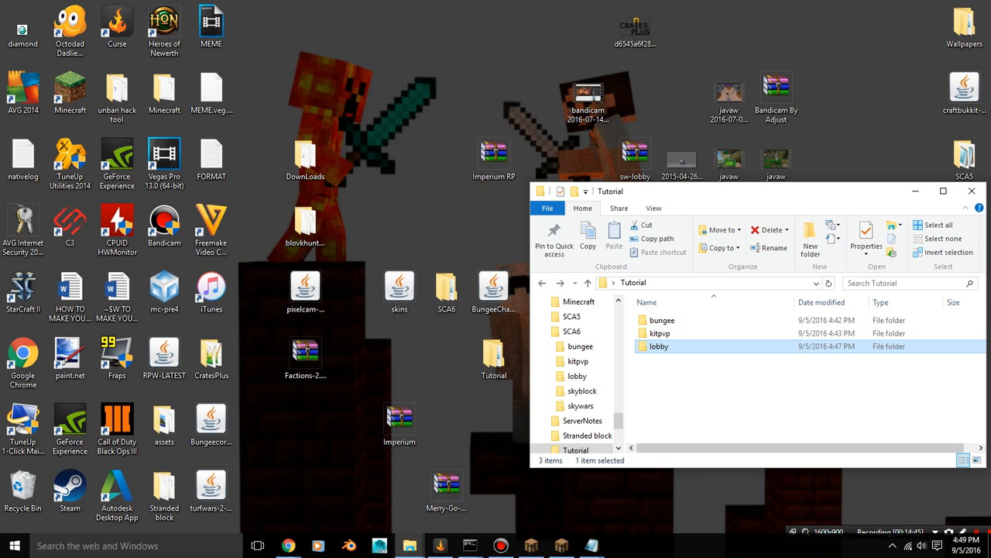